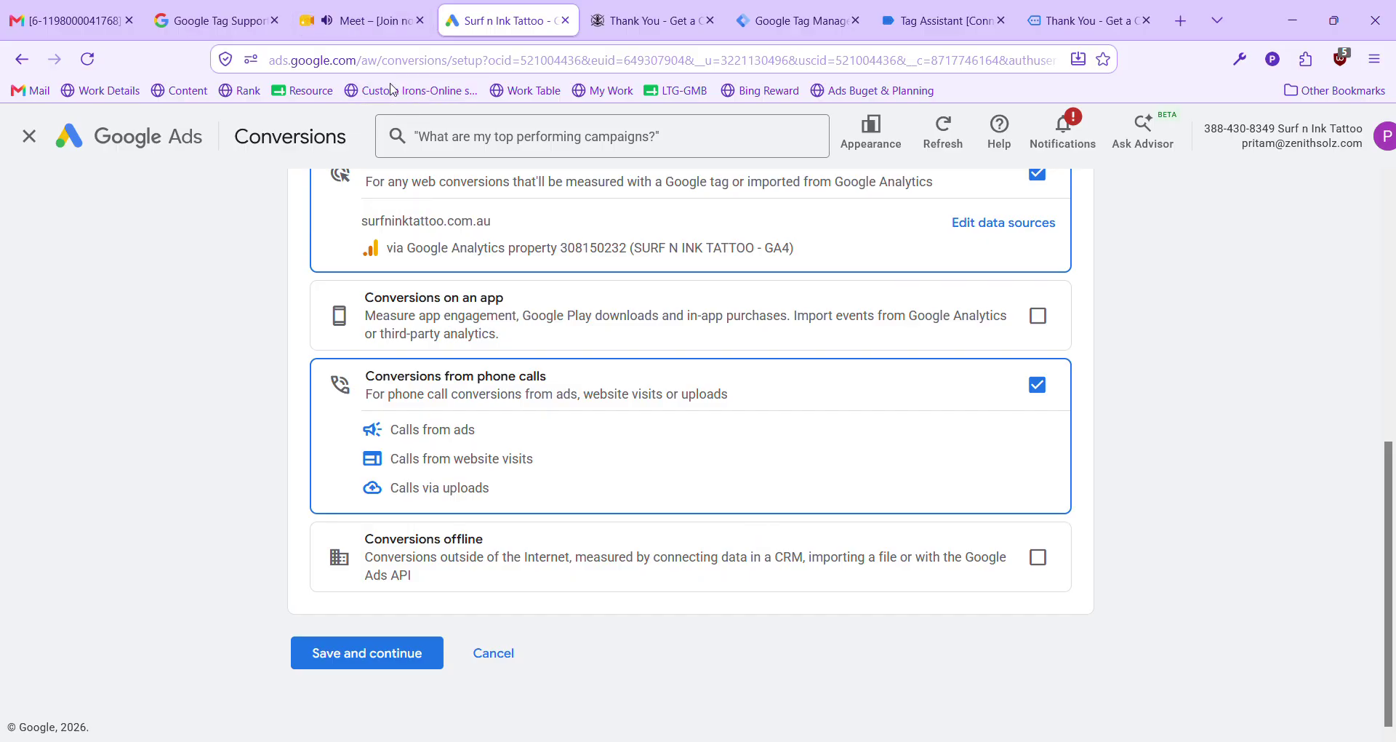
# Save the website and phone call data sources, and choose Phone call lead as the conversion category.
pyautogui.scroll(2, 578, 618)
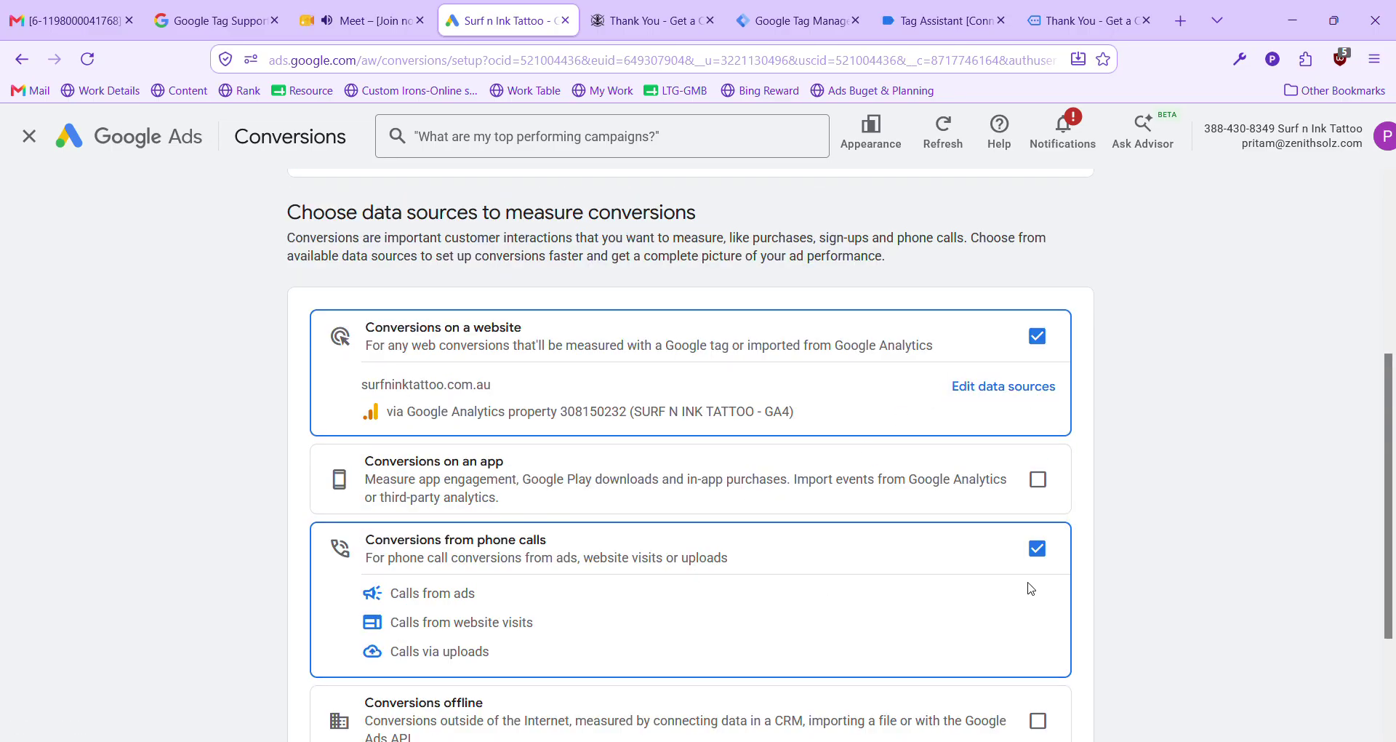
pyautogui.scroll(-2, 1028, 582)
pyautogui.click(369, 660)
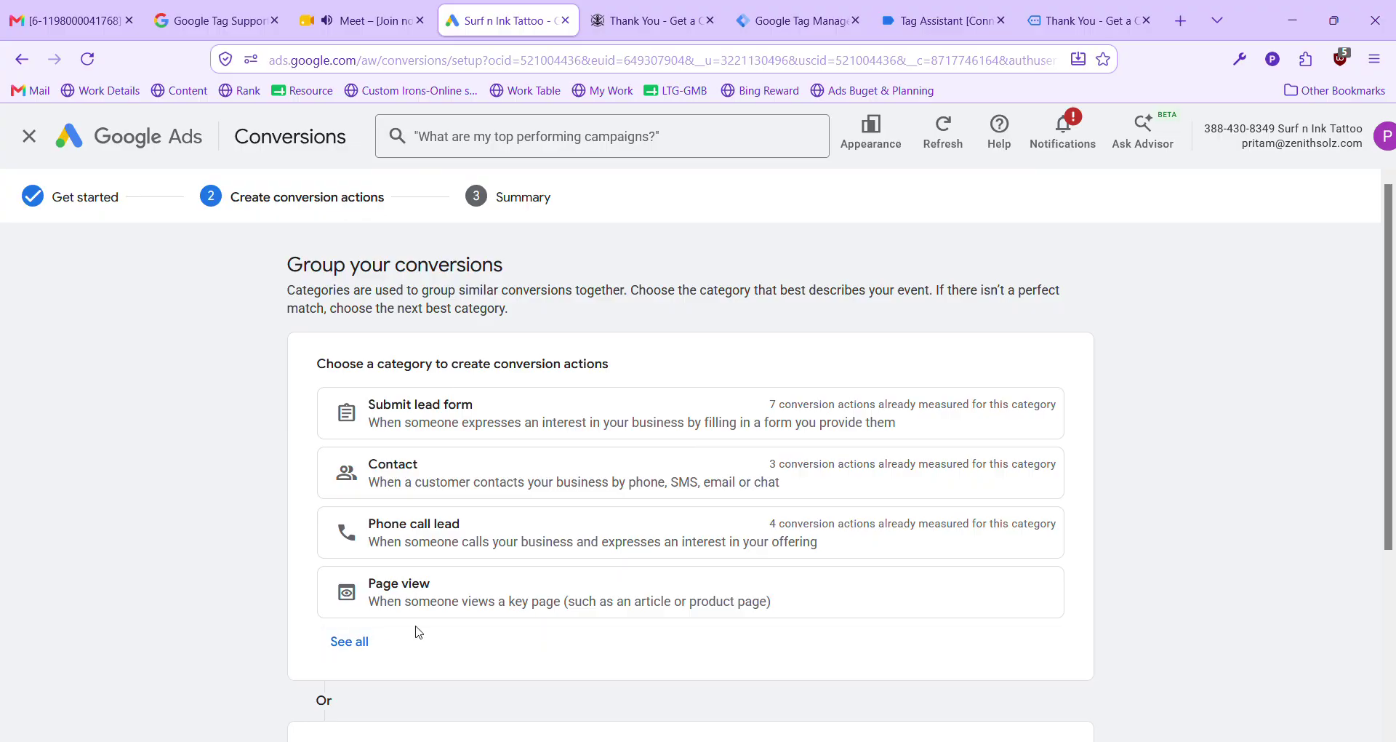
pyautogui.scroll(-2, 778, 564)
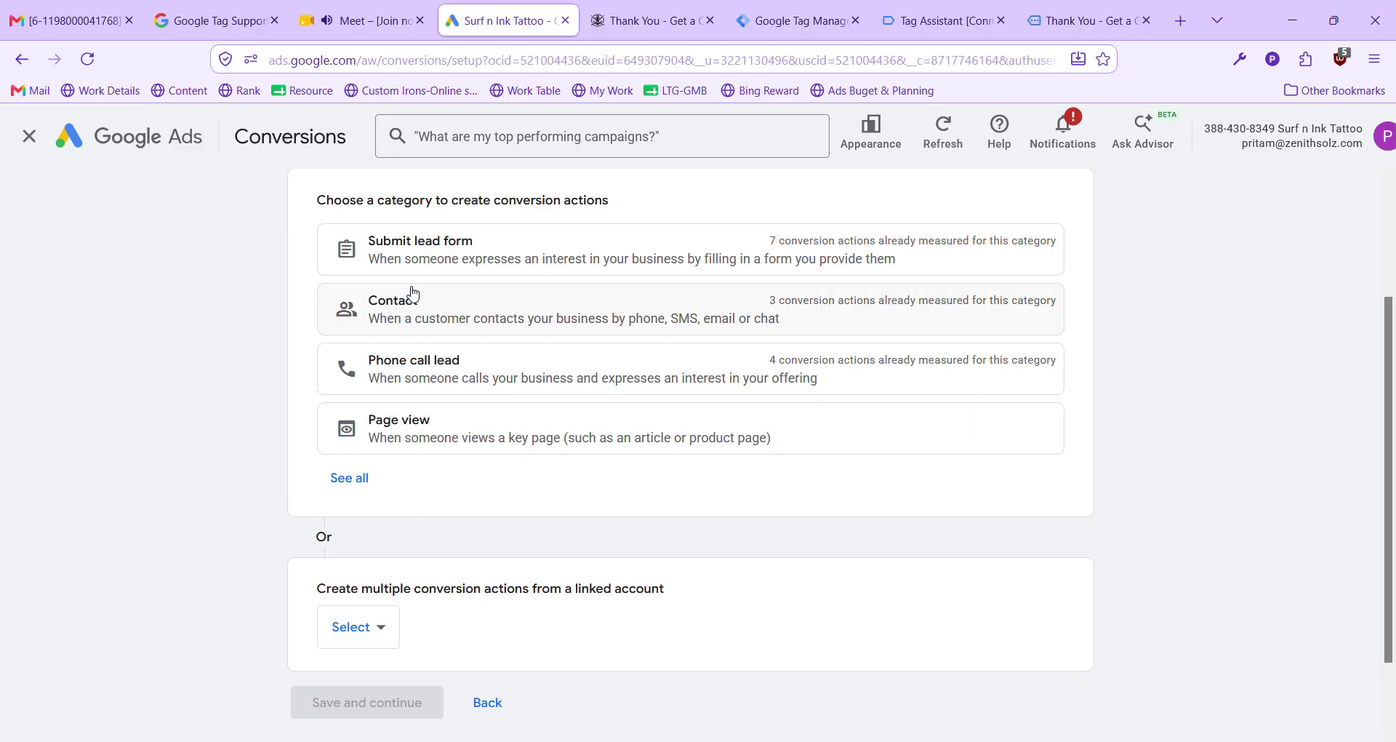
pyautogui.click(425, 386)
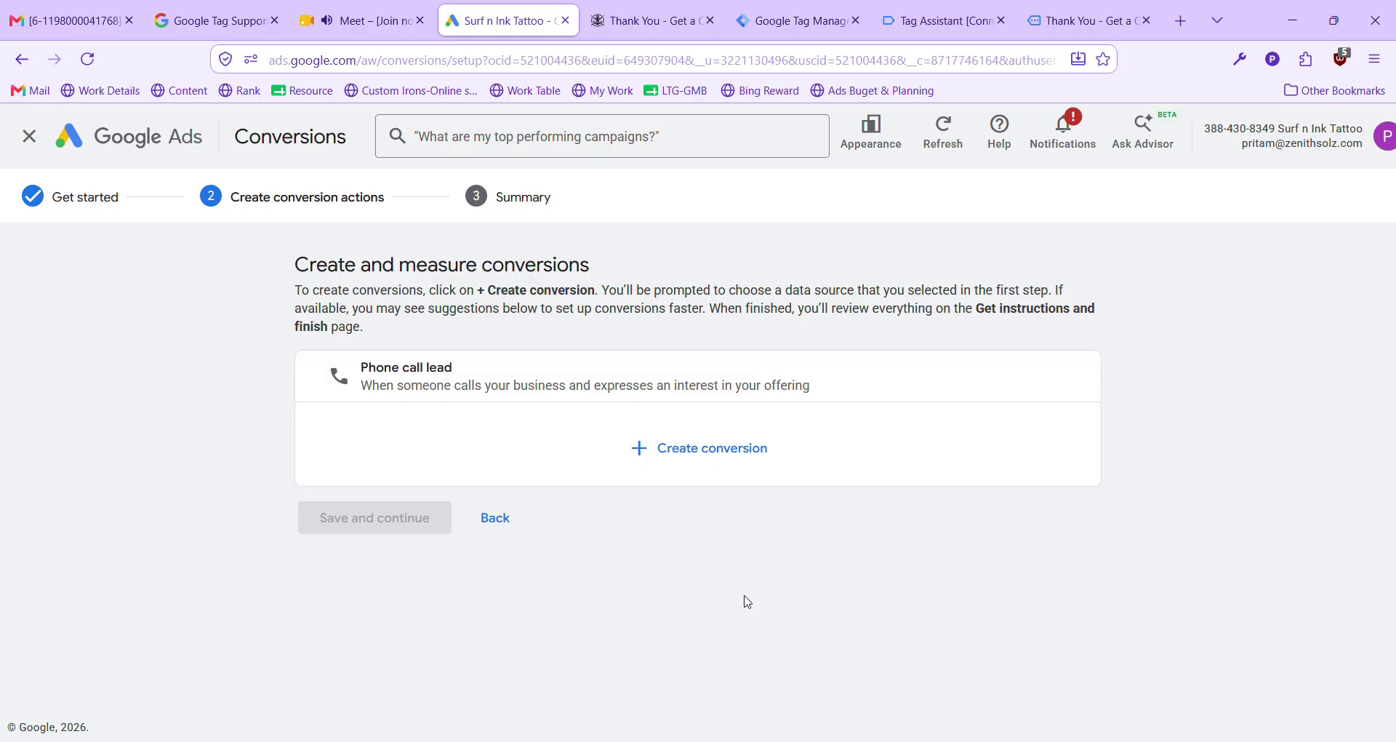
# Create a conversion from Calls from website visits, measuring when someone calls a number shown on the website.
pyautogui.click(682, 454)
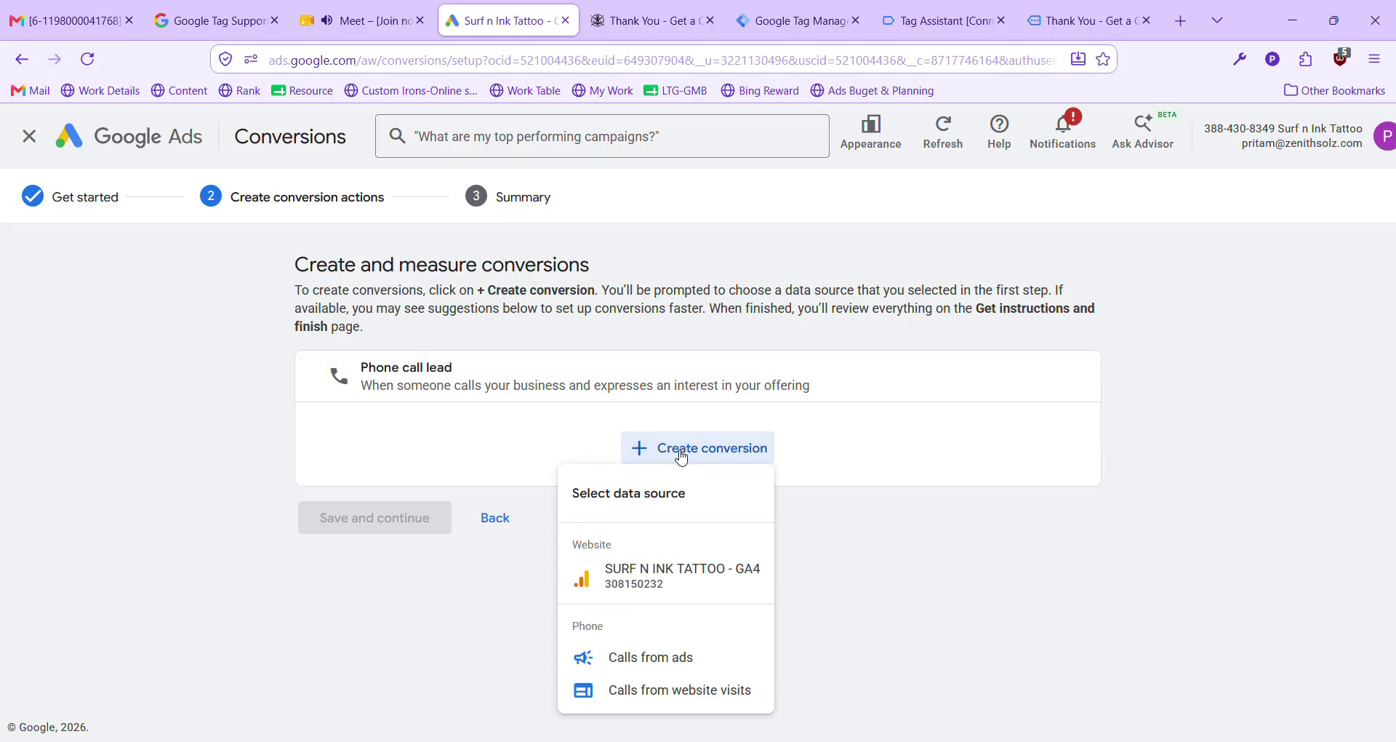
pyautogui.click(697, 690)
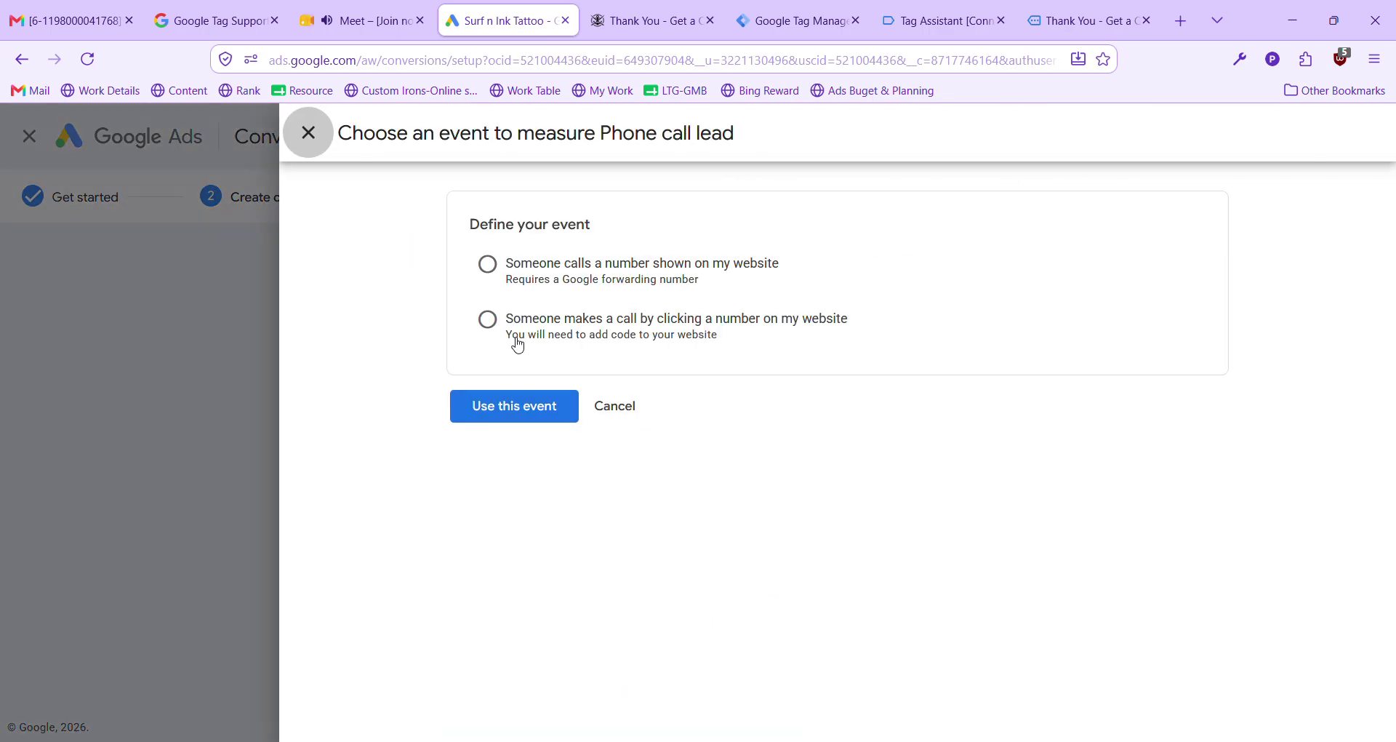
pyautogui.click(509, 275)
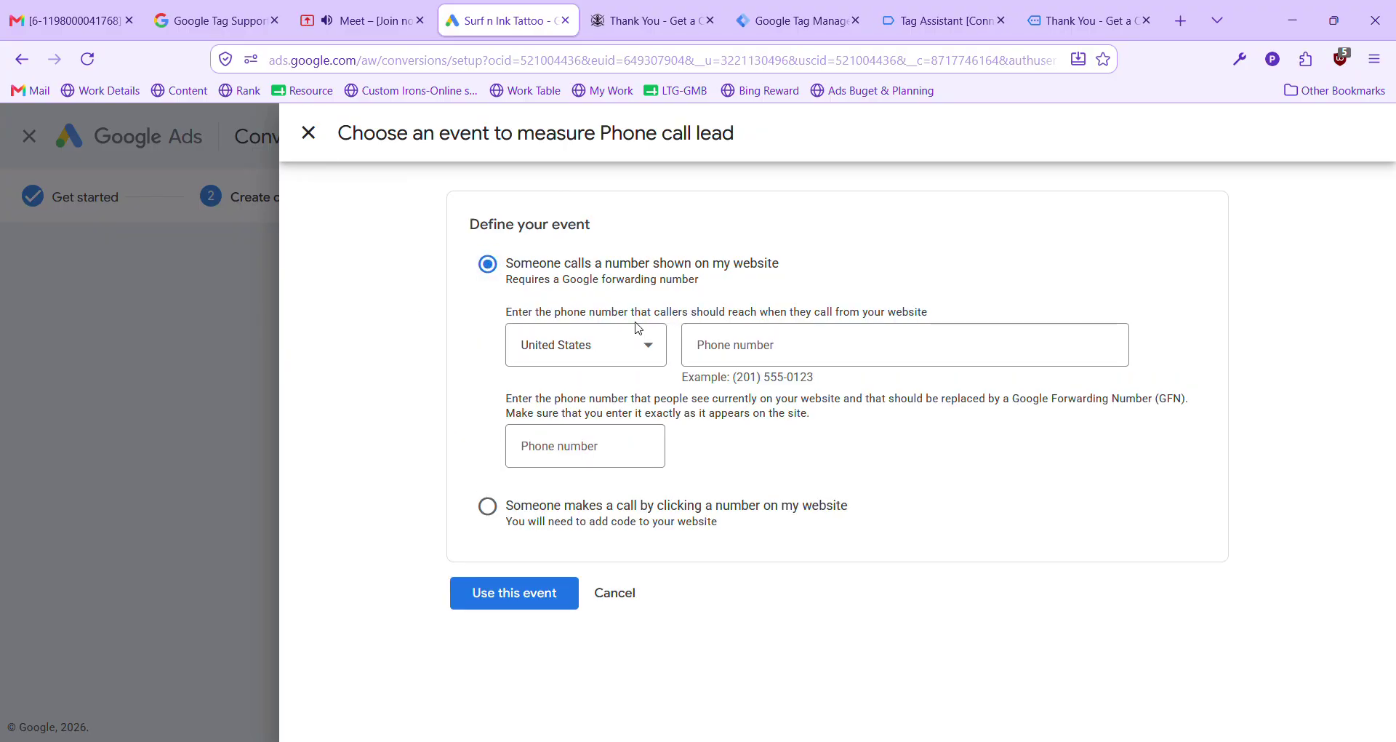
# Set the country of the number that callers should reach to Australia.
pyautogui.click(645, 351)
pyautogui.click(1087, 455)
pyautogui.click(614, 347)
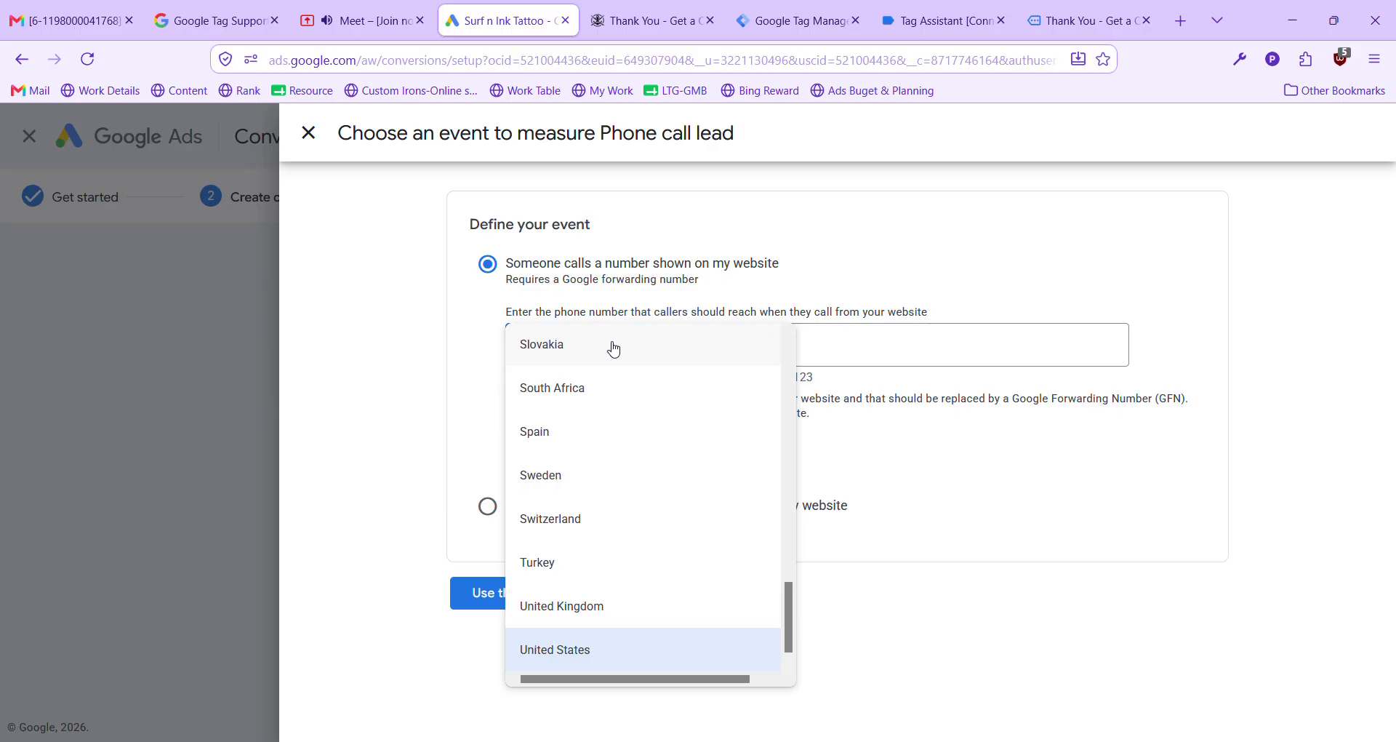
pyautogui.write('au')
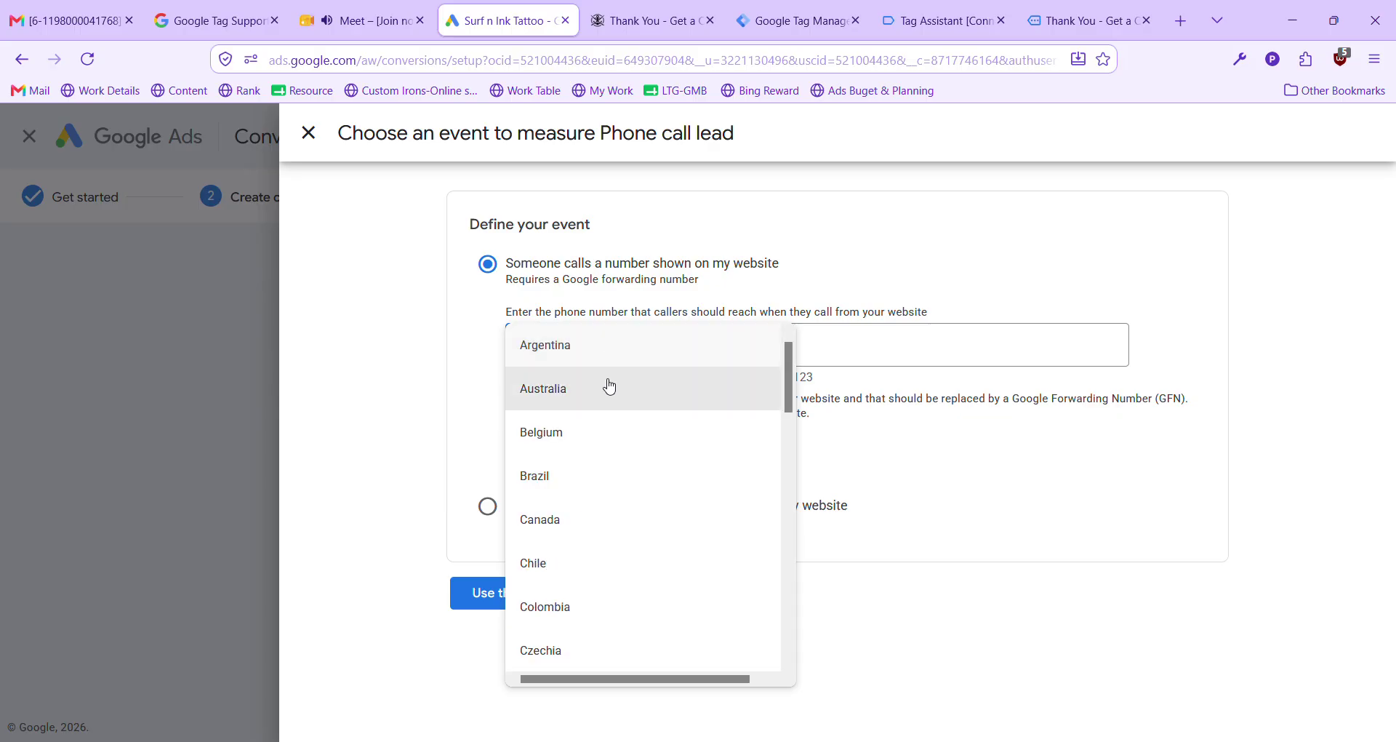
pyautogui.click(589, 405)
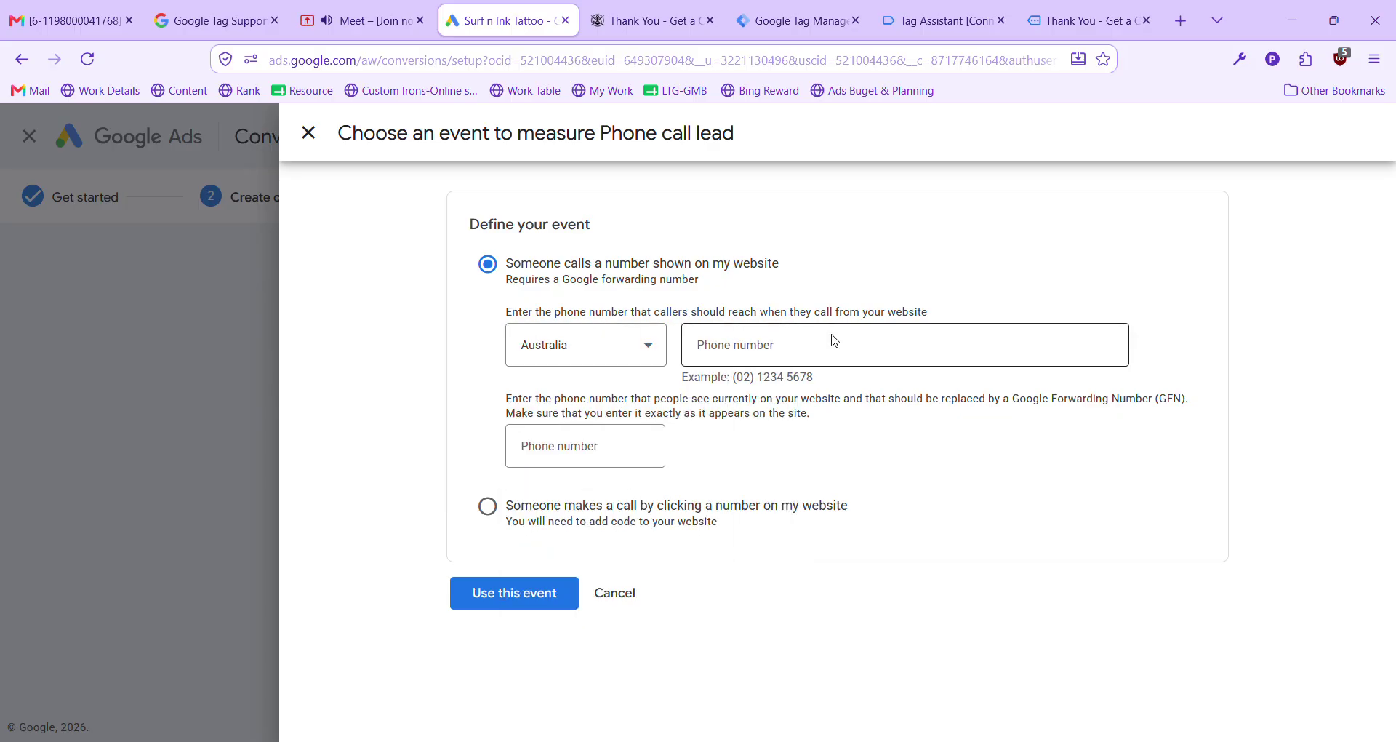
# Enter the Surfers Paradise studio's phone number from the website as the number callers should reach.
pyautogui.click(796, 354)
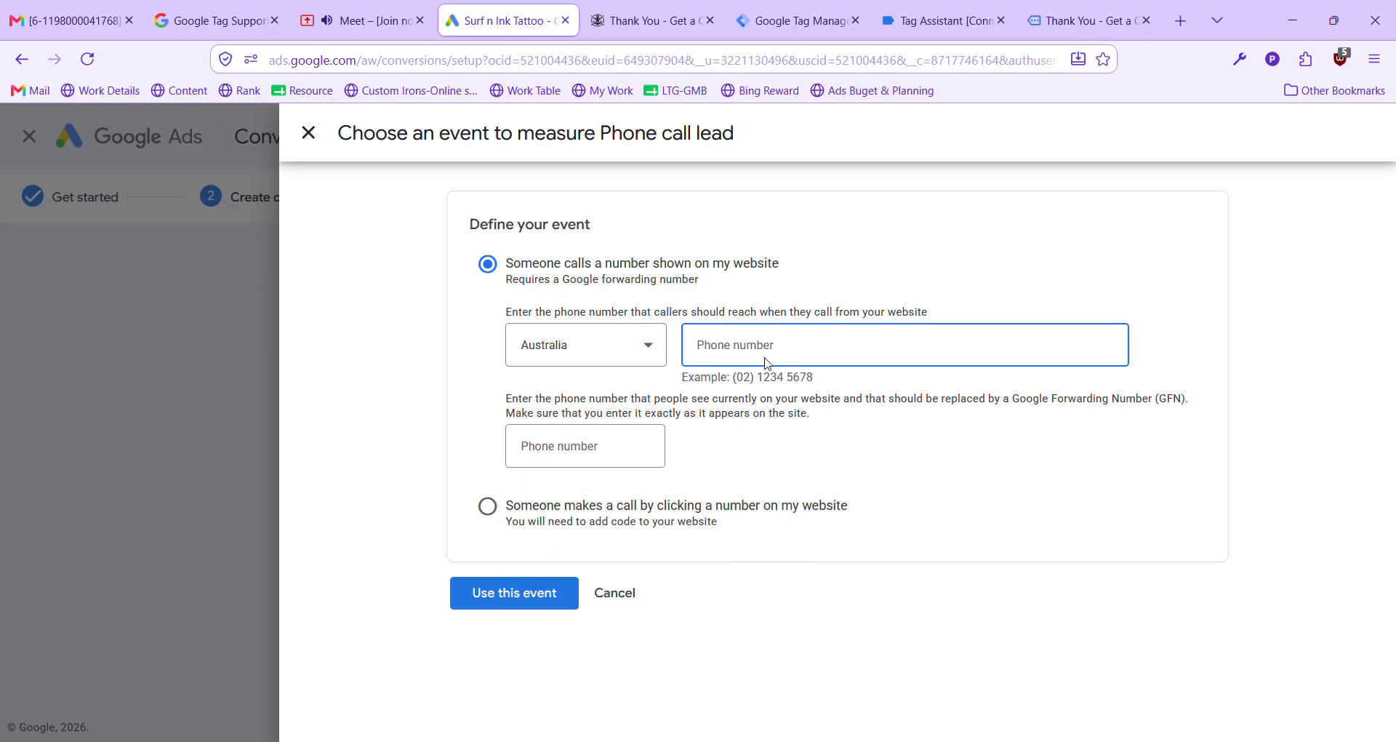
pyautogui.click(749, 419)
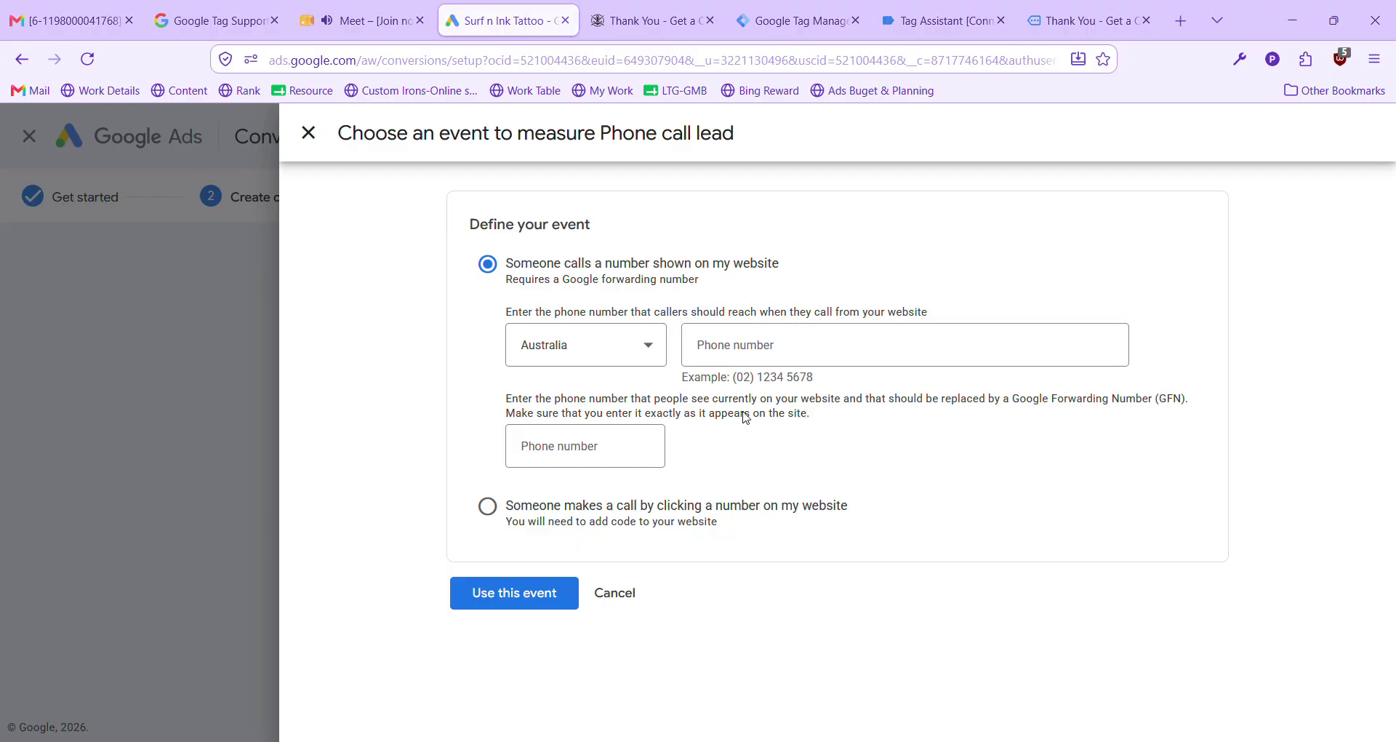
pyautogui.click(643, 21)
pyautogui.scroll(-5, 238, 465)
pyautogui.scroll(5, 311, 533)
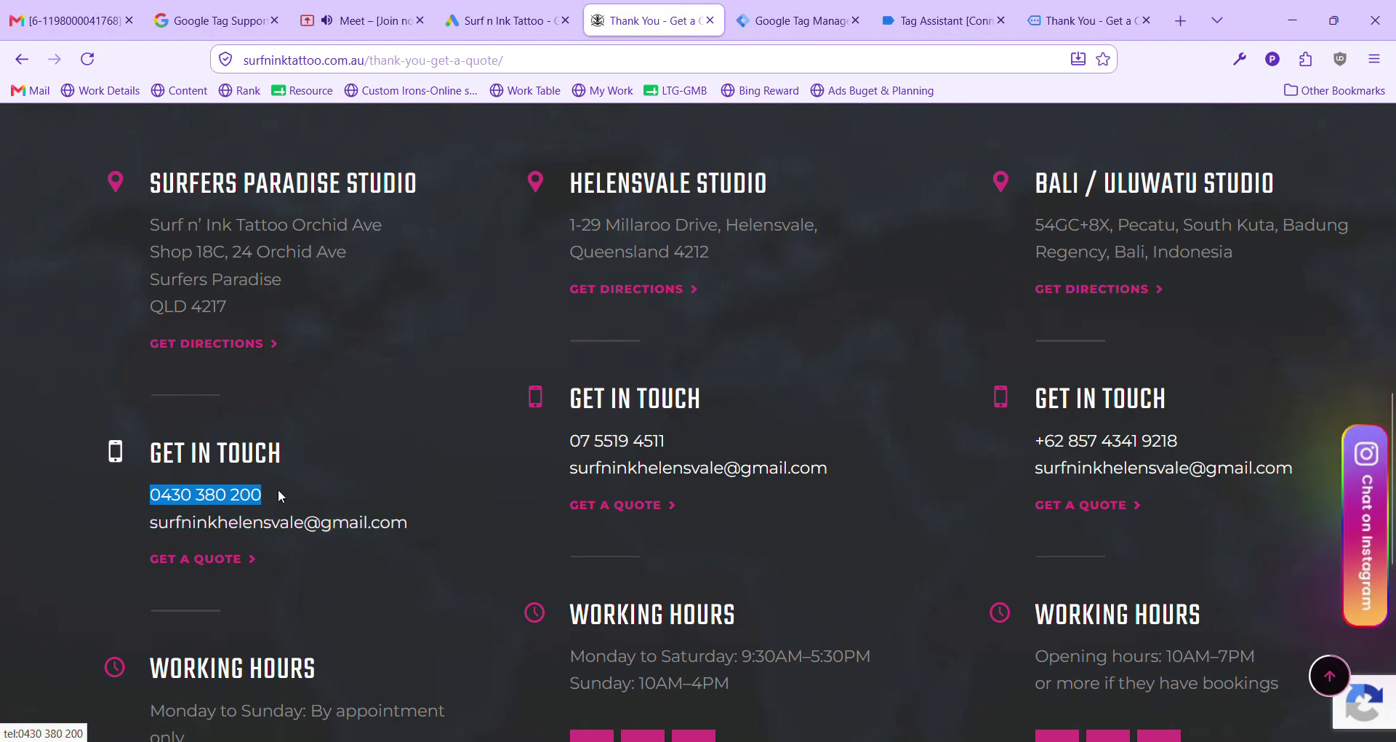
pyautogui.click(509, 20)
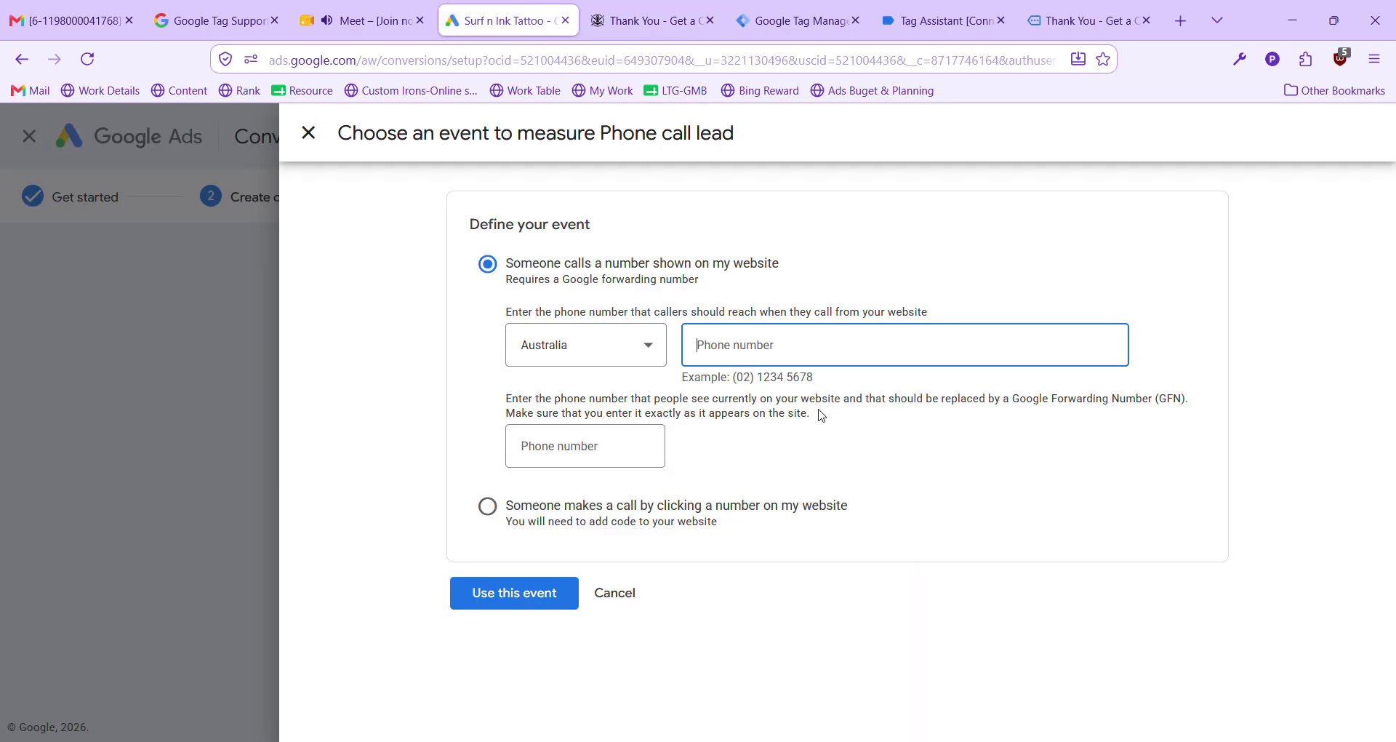
pyautogui.hotkey('ctrl', 'v')
pyautogui.click(1024, 419)
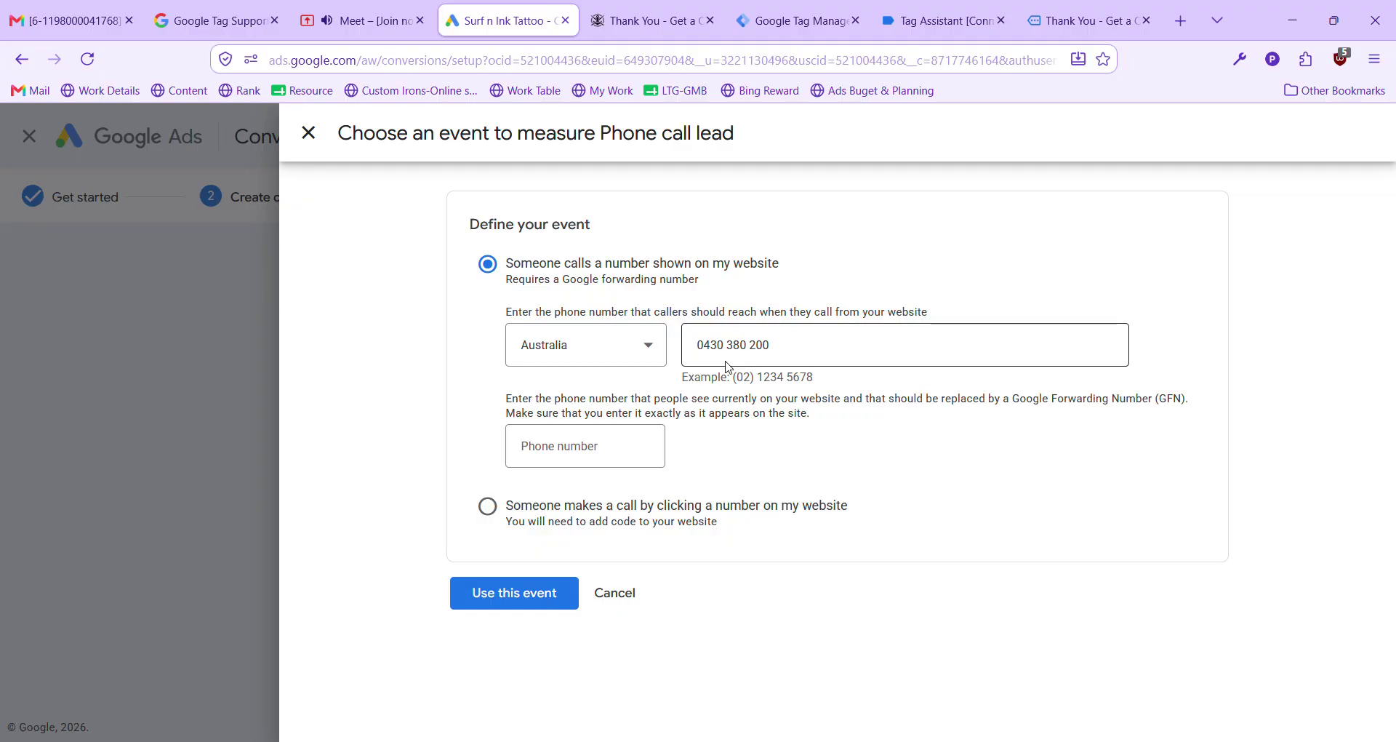
# Copy the same phone number into the field for the number displayed on the website, and use this event.
pyautogui.moveTo(818, 348); pyautogui.dragTo(683, 356)
pyautogui.hotkey('ctrl', 'c')
pyautogui.click(599, 441)
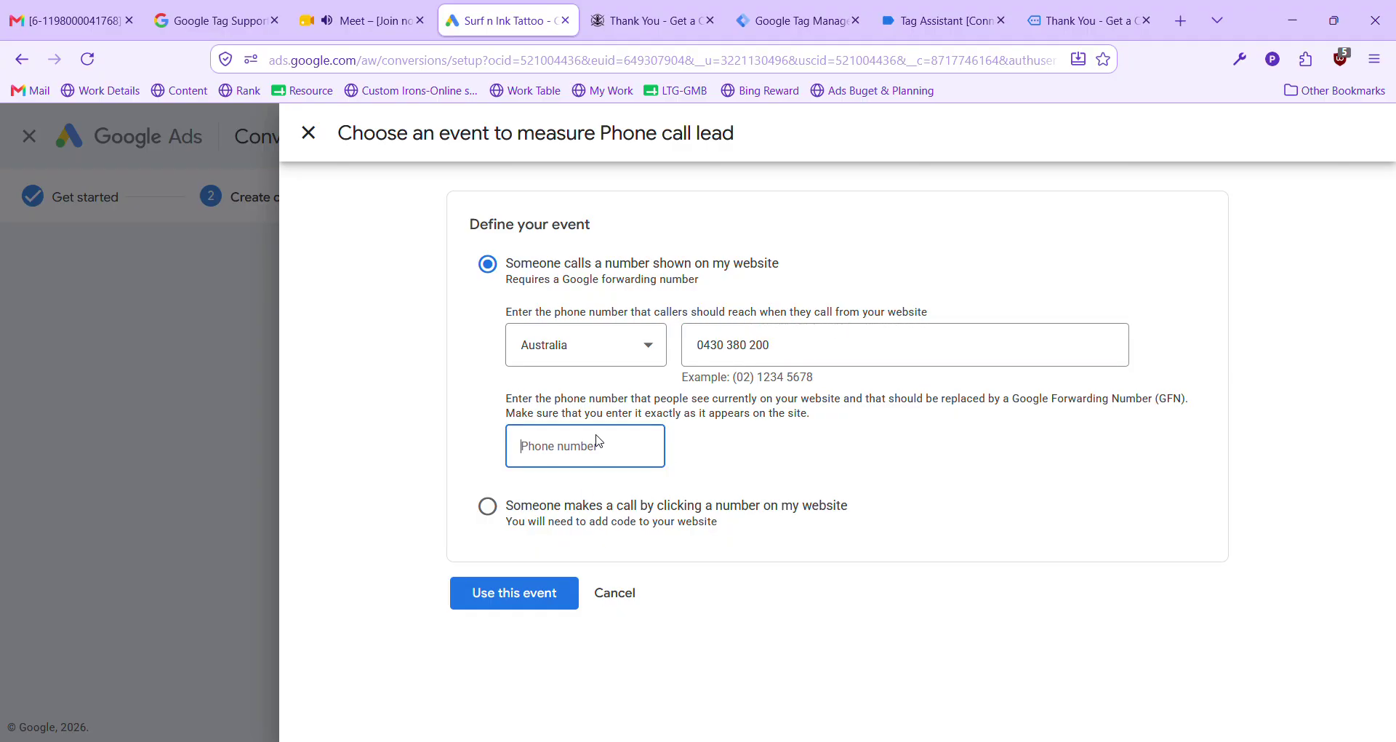
pyautogui.hotkey('ctrl', 'v')
pyautogui.click(785, 433)
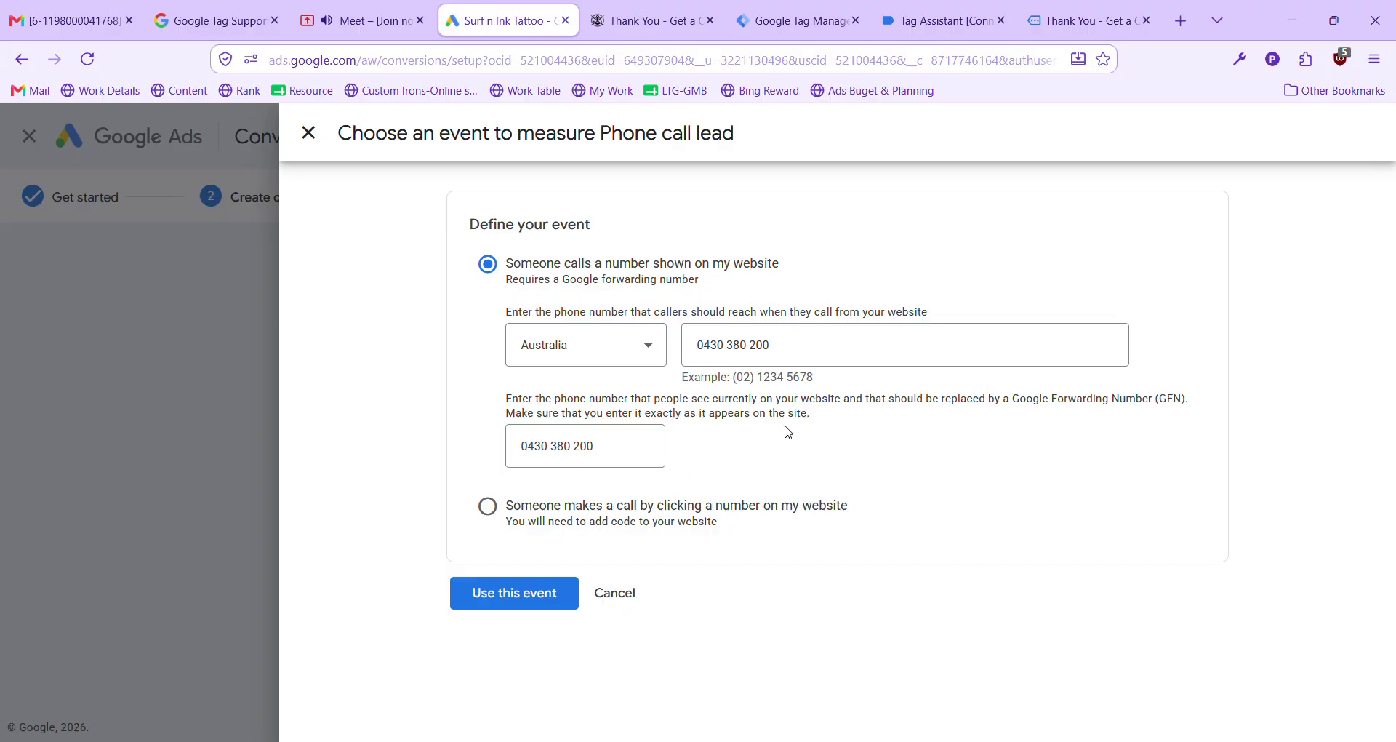
pyautogui.click(527, 596)
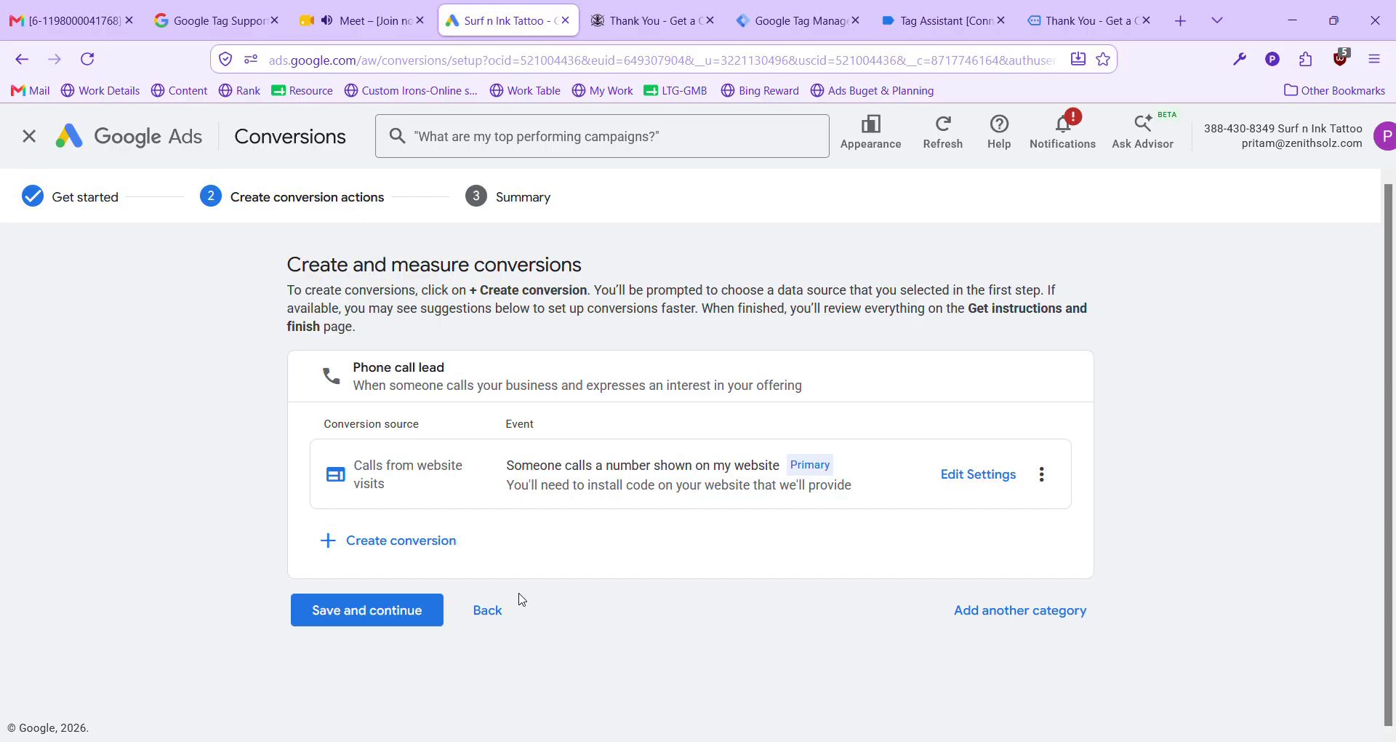
# Save the phone call lead conversion, review the tag instructions and finish the conversion setup.
pyautogui.click(375, 609)
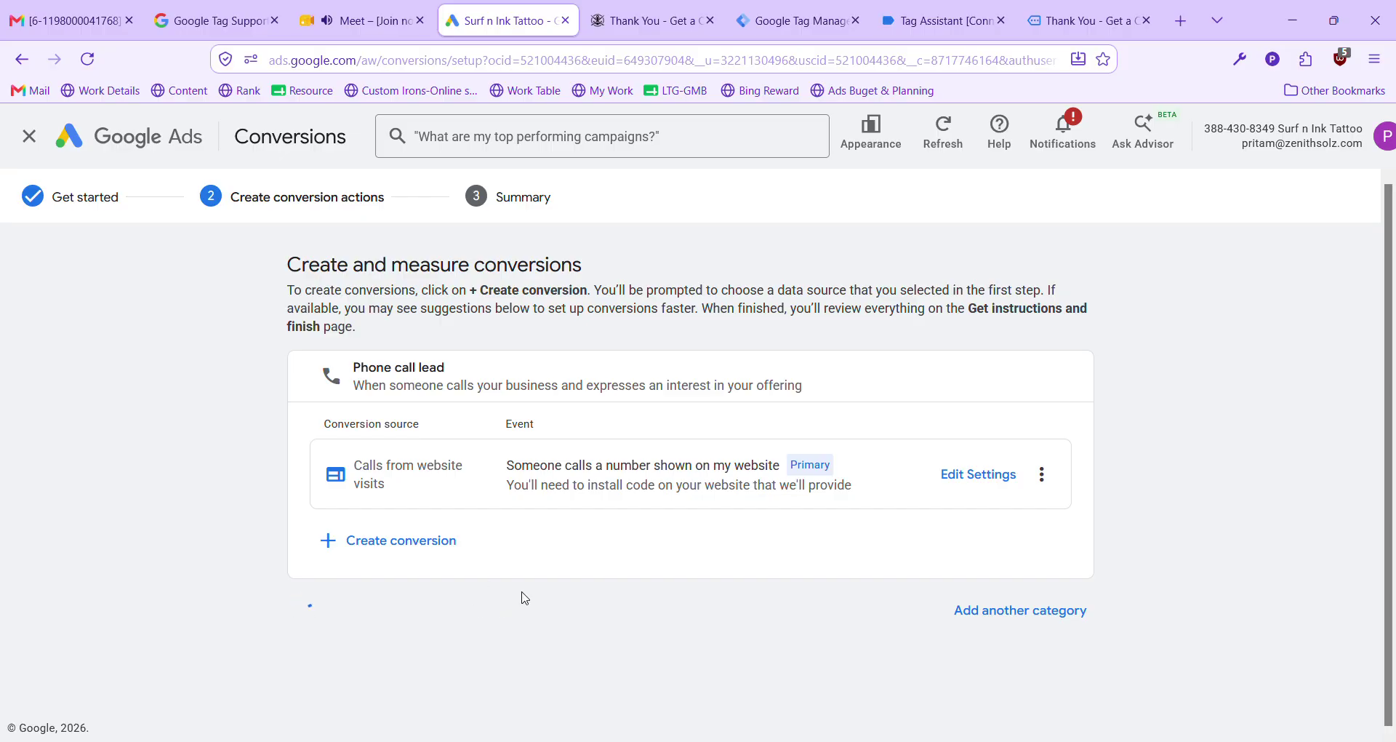
pyautogui.scroll(-2, 1209, 589)
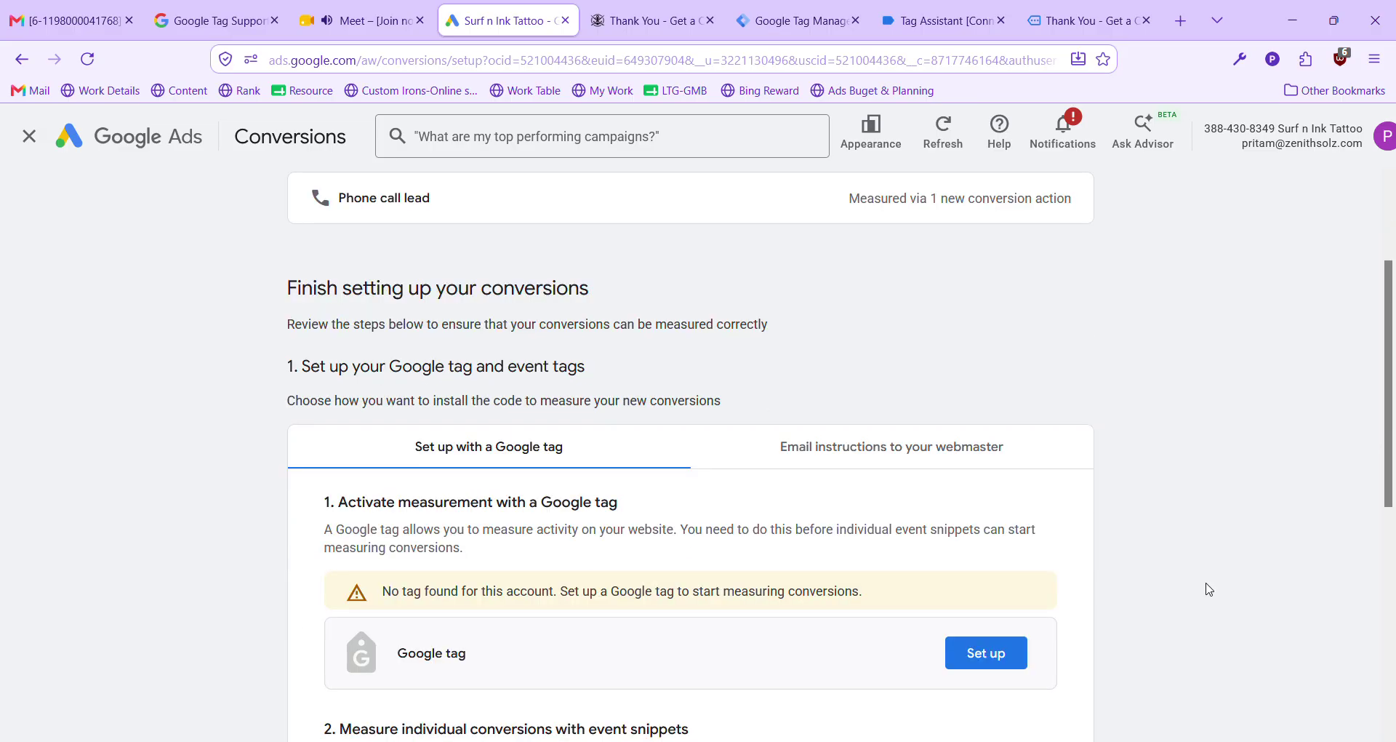
pyautogui.scroll(-1, 1209, 589)
pyautogui.scroll(1, 1209, 589)
pyautogui.scroll(-2, 1209, 589)
pyautogui.scroll(4, 1209, 589)
pyautogui.scroll(-6, 1209, 588)
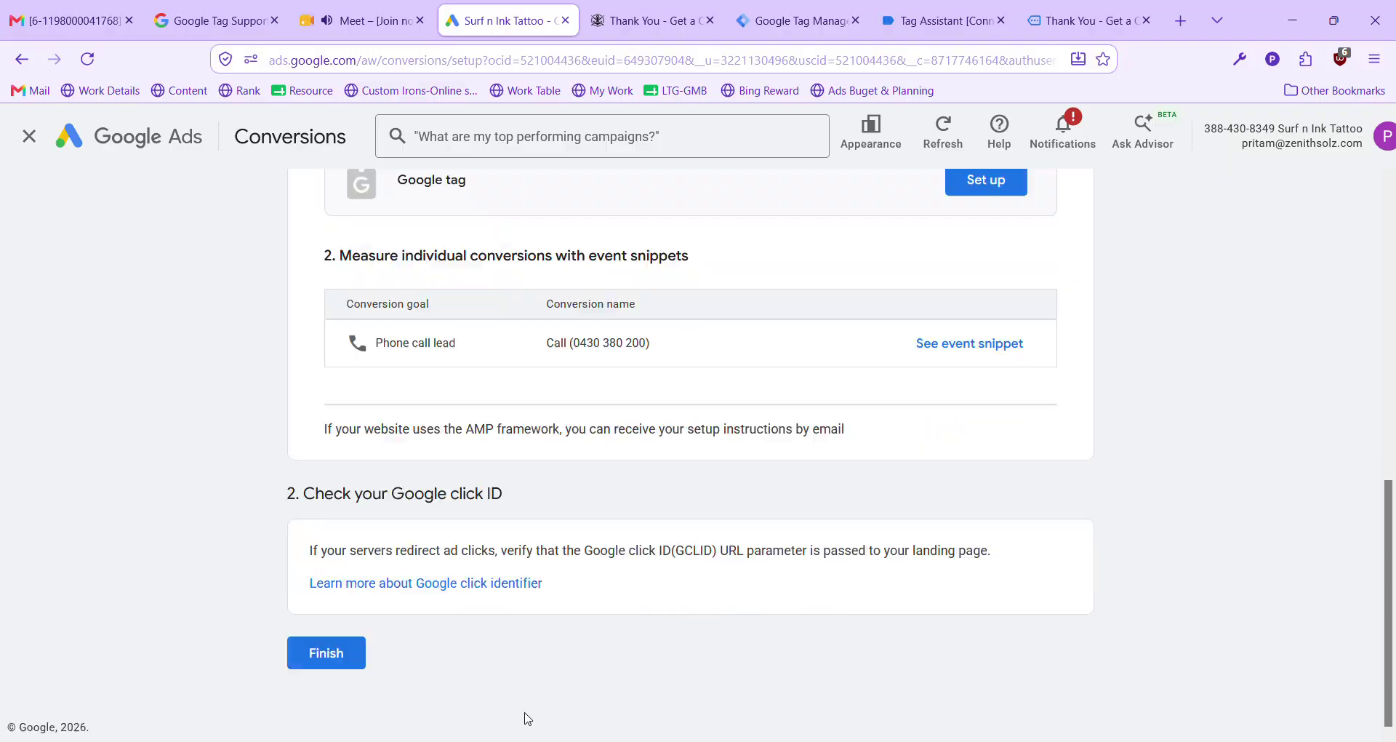
pyautogui.click(354, 656)
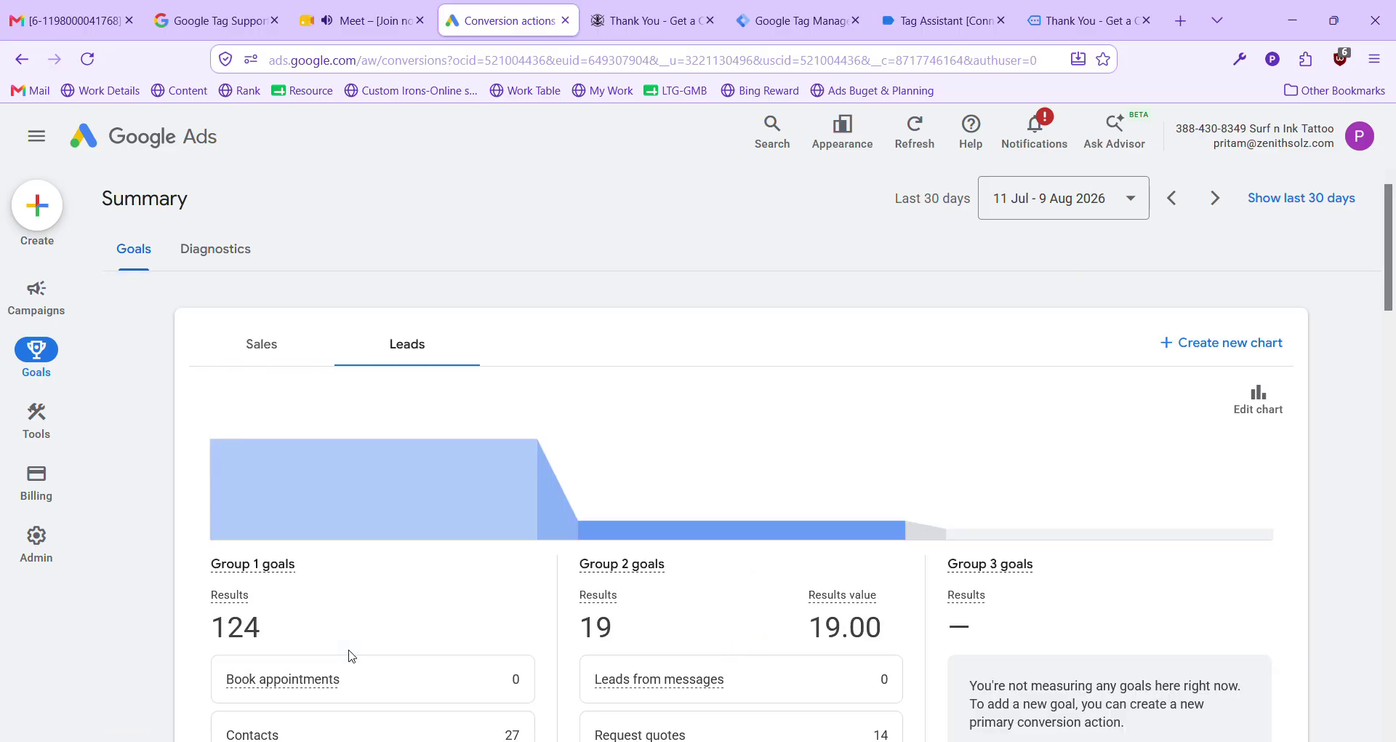
# Expand the Phone call lead goal and open the details of the new website call conversion action.
pyautogui.scroll(-4, 352, 656)
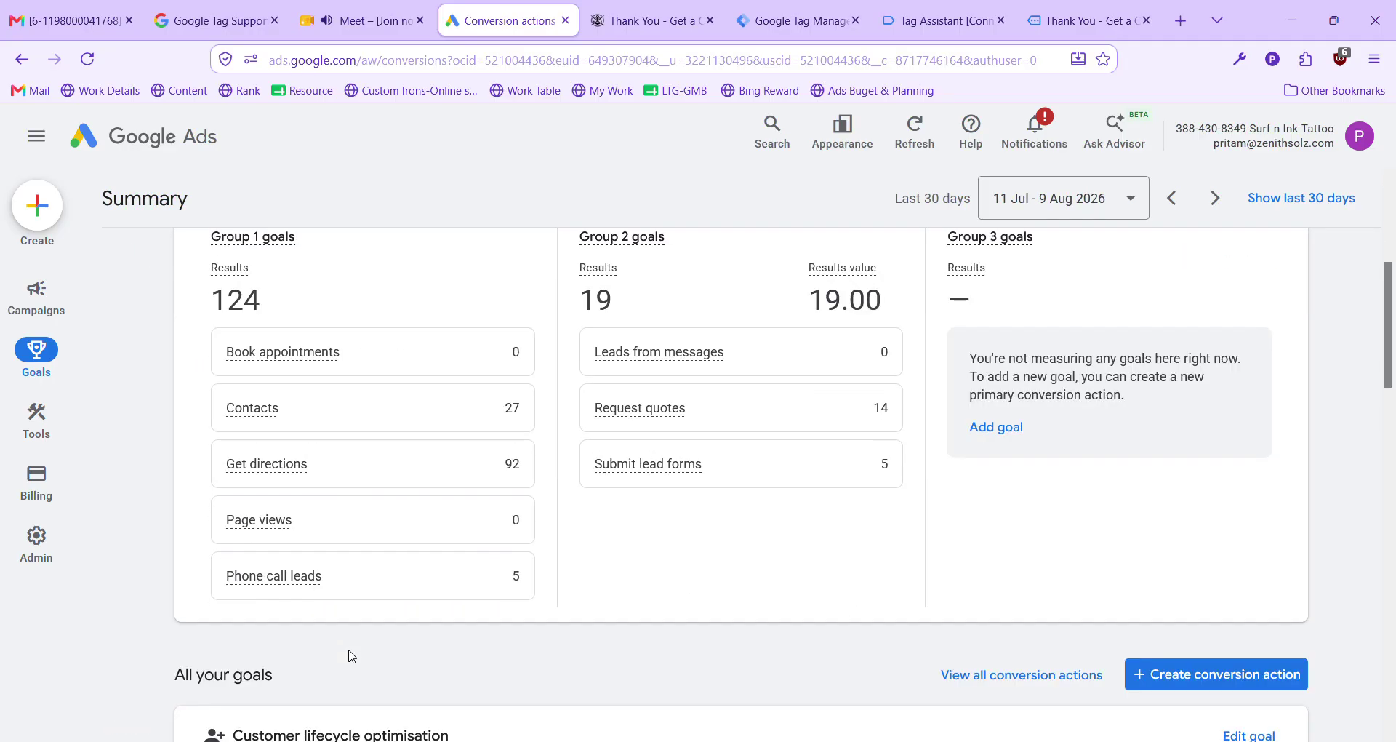
pyautogui.scroll(-1, 352, 656)
pyautogui.scroll(-2, 448, 576)
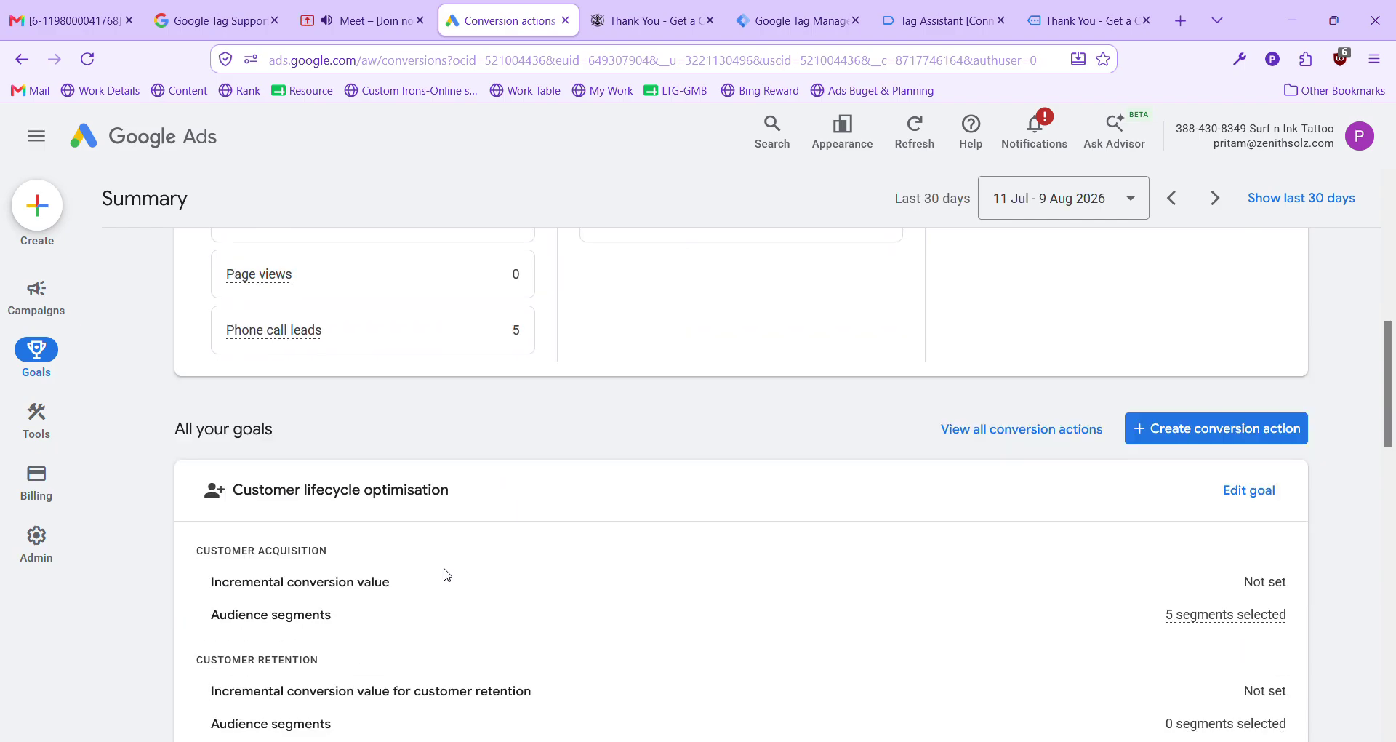
pyautogui.scroll(-8, 447, 575)
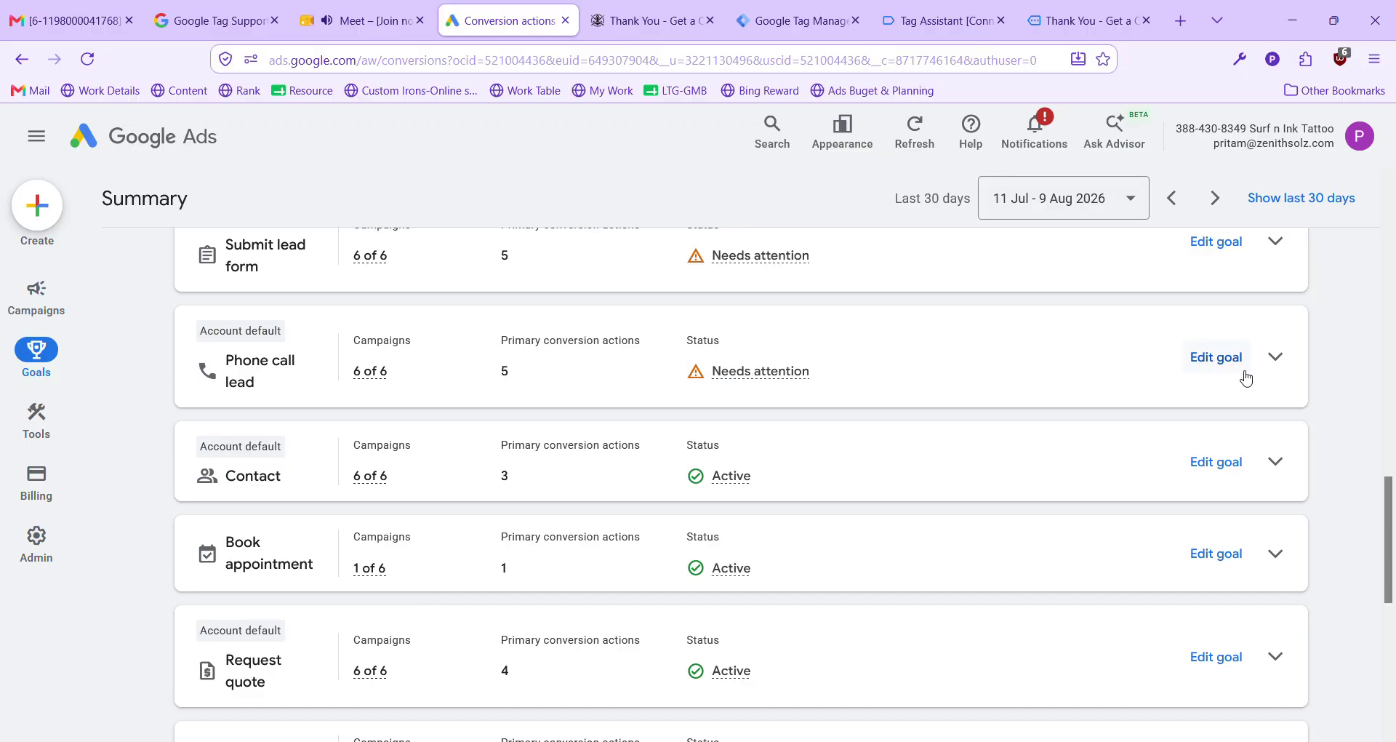
pyautogui.click(1275, 356)
pyautogui.scroll(-2, 754, 508)
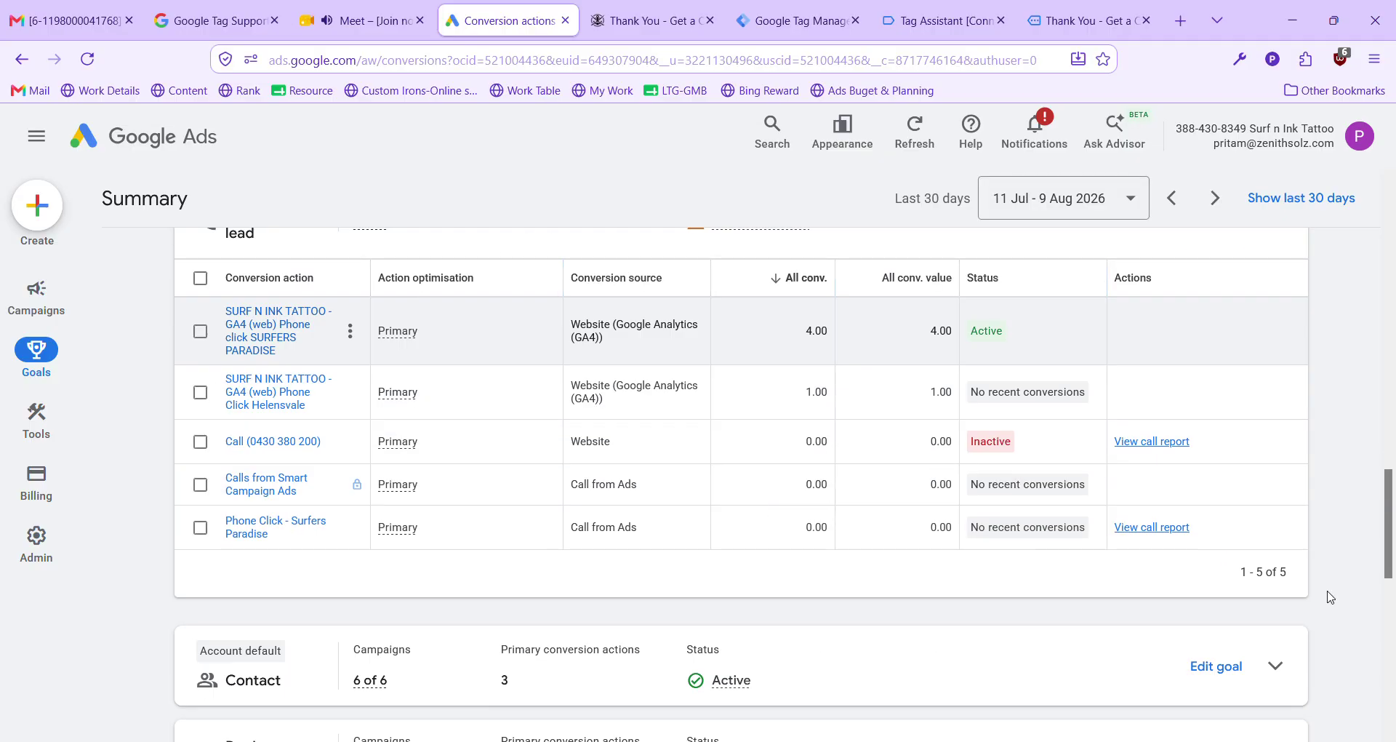
pyautogui.click(259, 449)
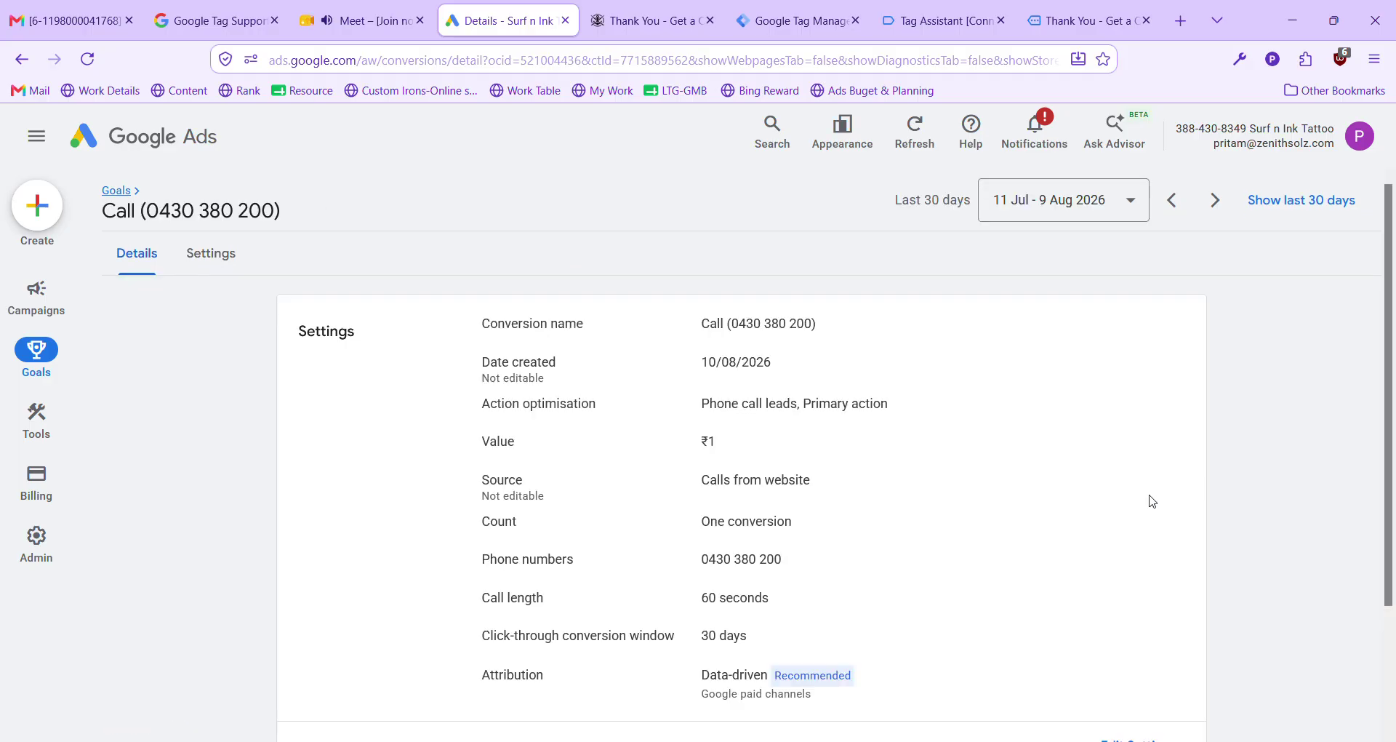
# Expand the conversion action's tag setup and display the phone snippet for installing the tag yourself.
pyautogui.scroll(-1, 1038, 490)
pyautogui.scroll(-1, 1039, 489)
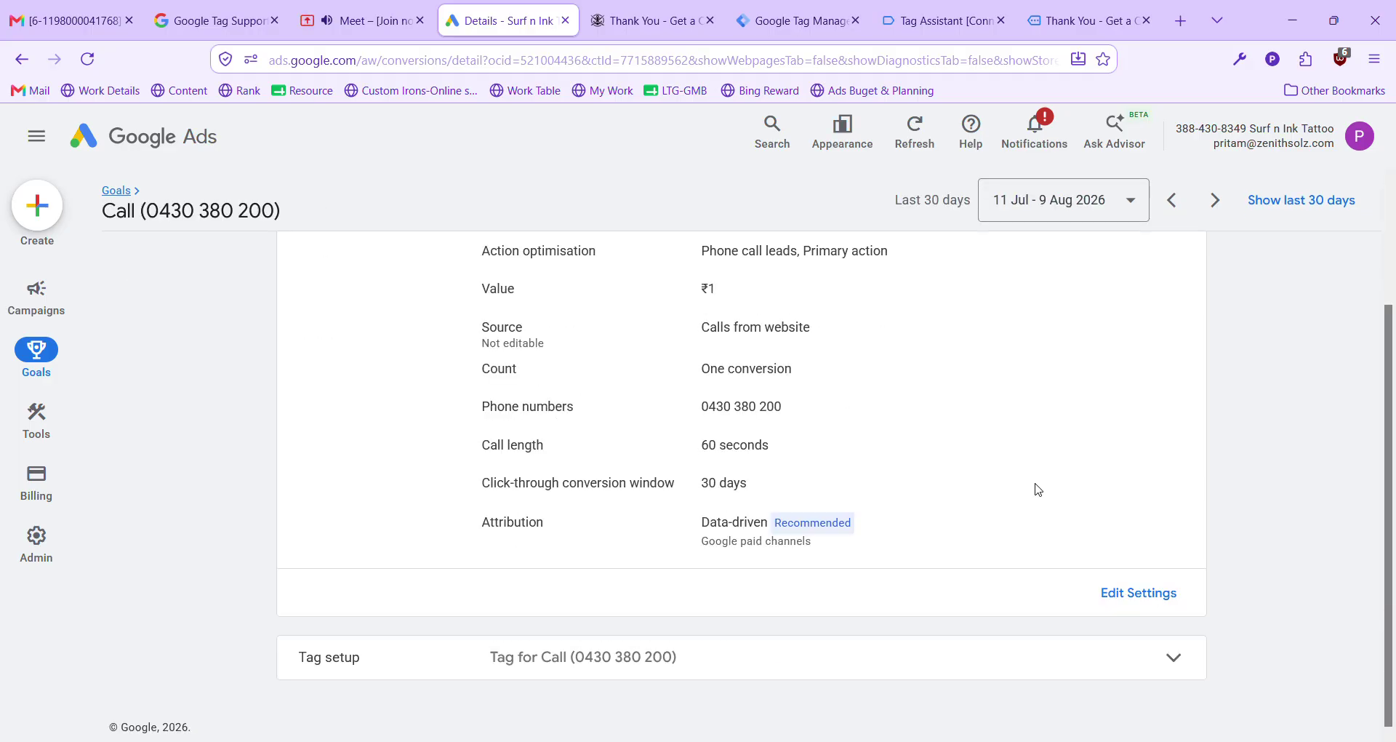
pyautogui.click(1153, 646)
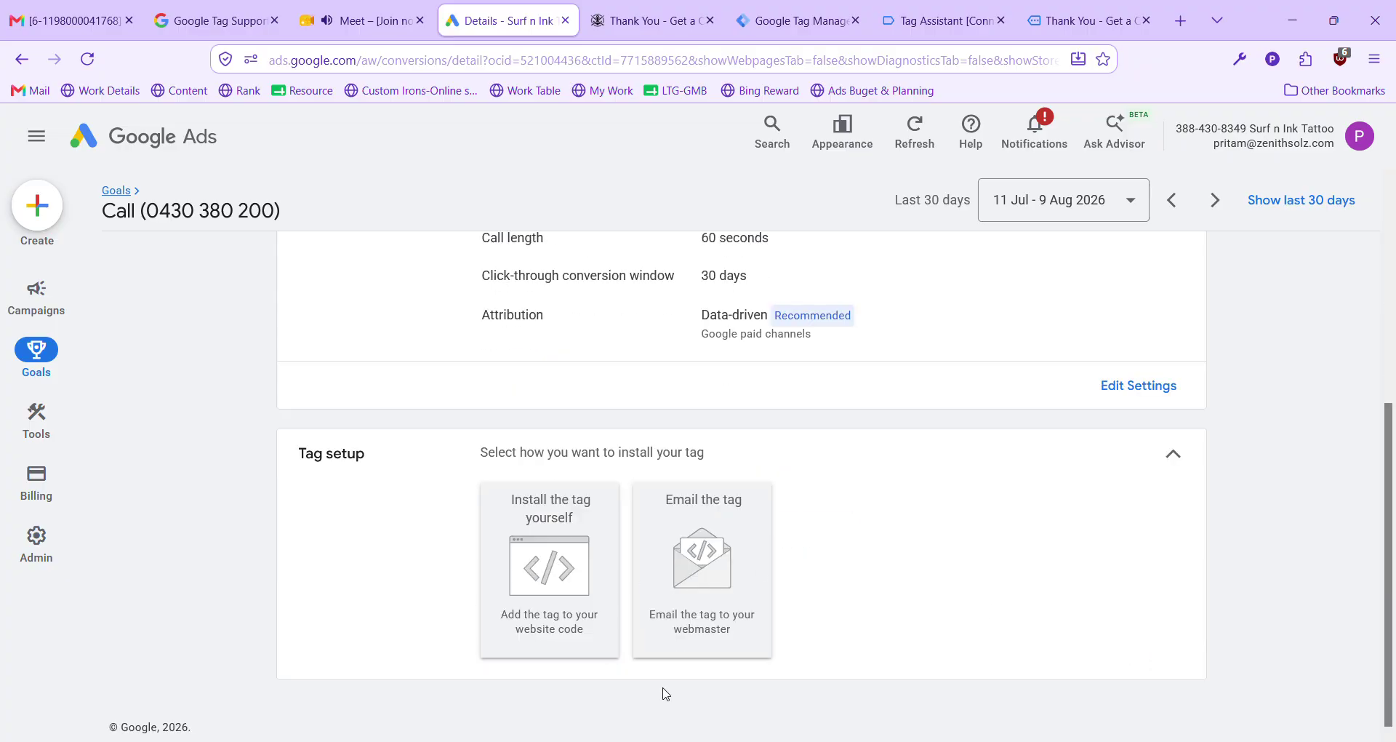
pyautogui.click(548, 623)
pyautogui.scroll(-5, 549, 623)
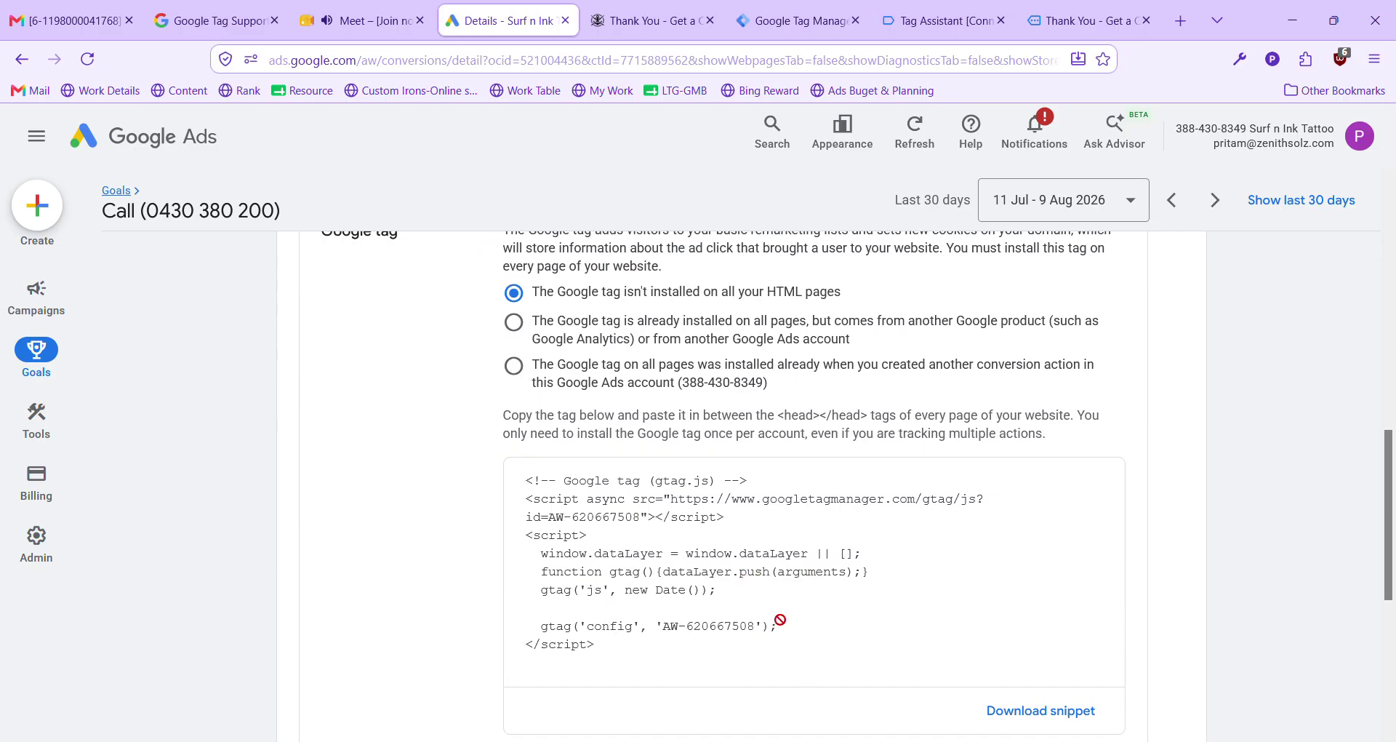
pyautogui.scroll(-3, 670, 494)
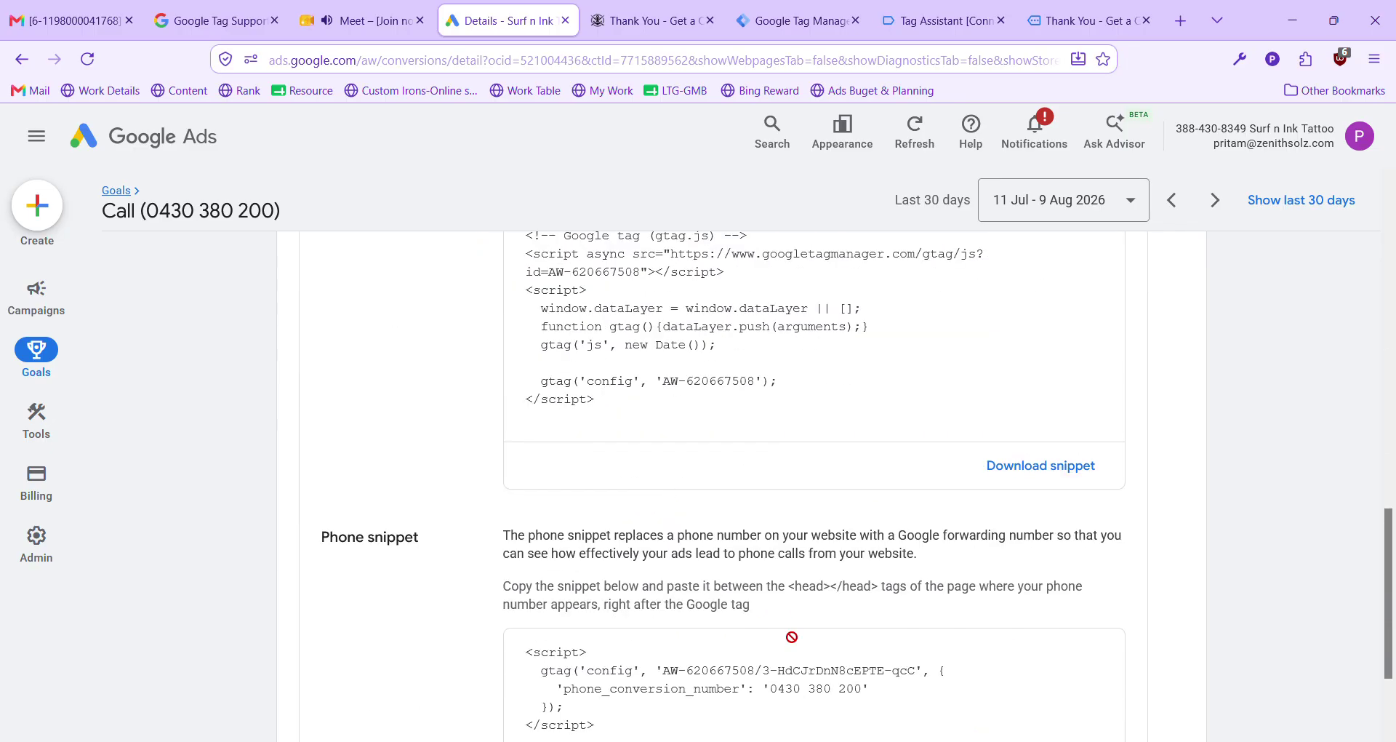
pyautogui.scroll(-3, 843, 600)
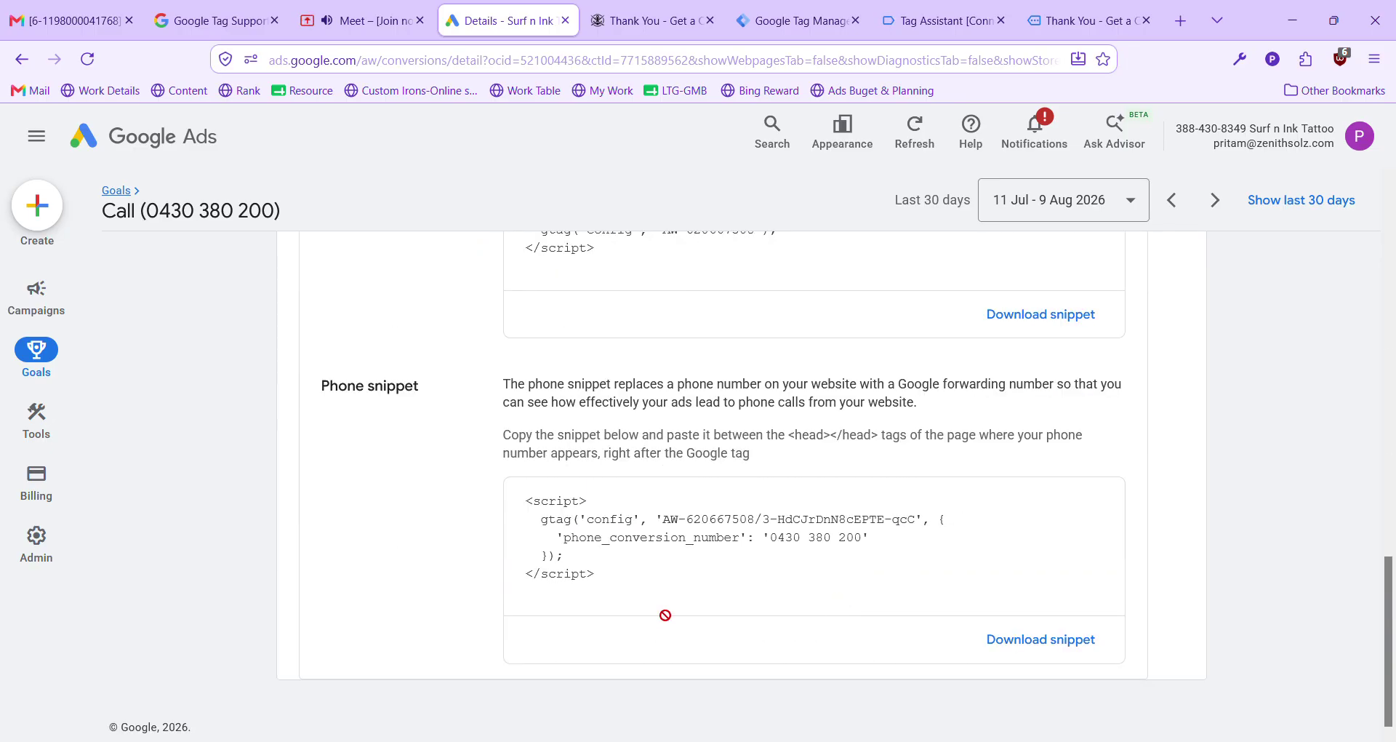
# Select the complete phone snippet script, from its opening to its closing script tag.
pyautogui.click(648, 589)
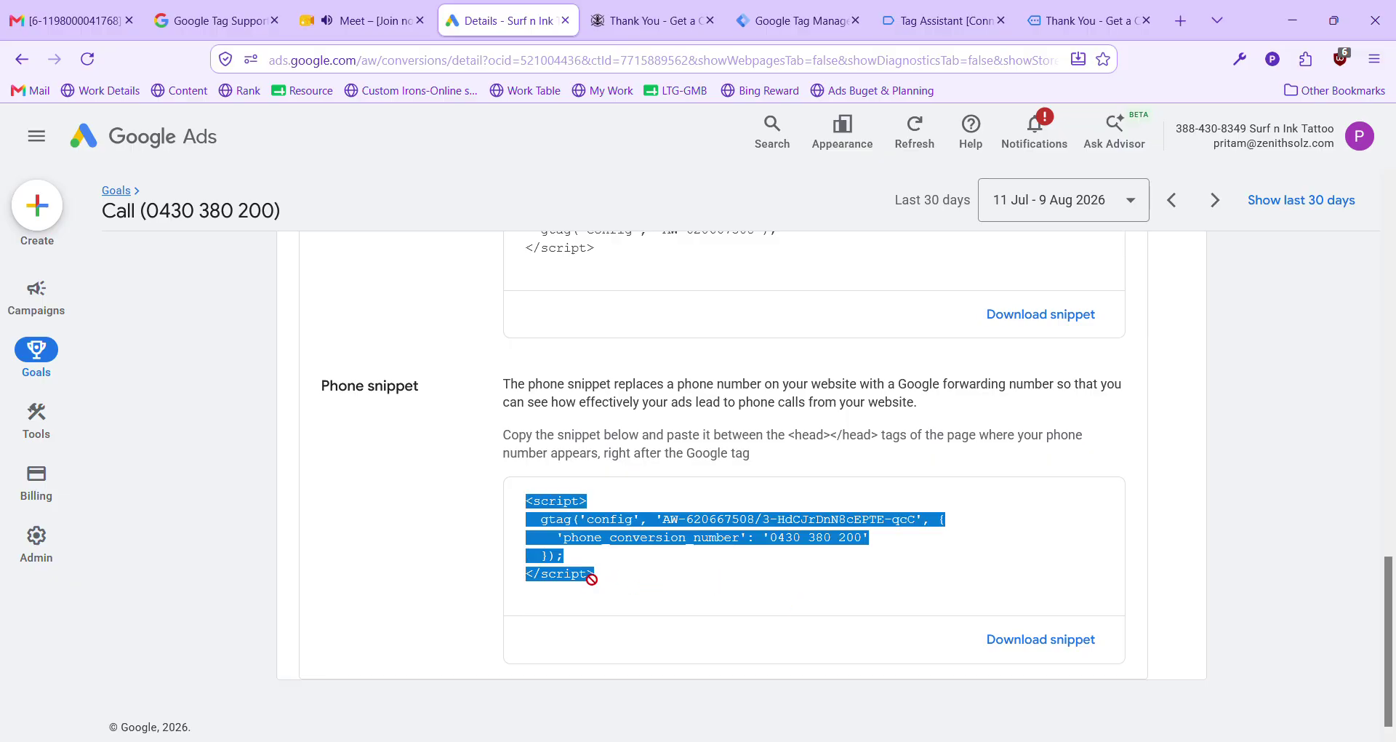
pyautogui.click(370, 736)
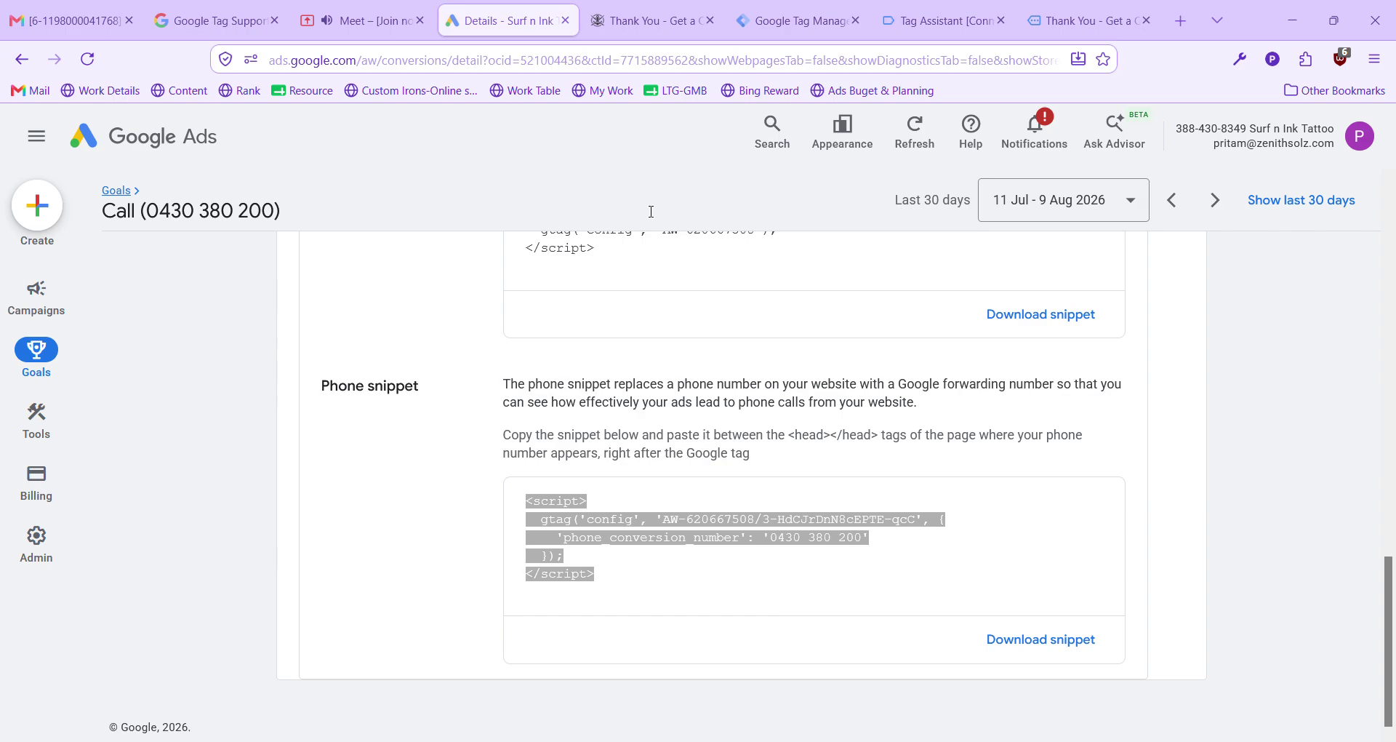
pyautogui.hotkey('alt', 'Tab')
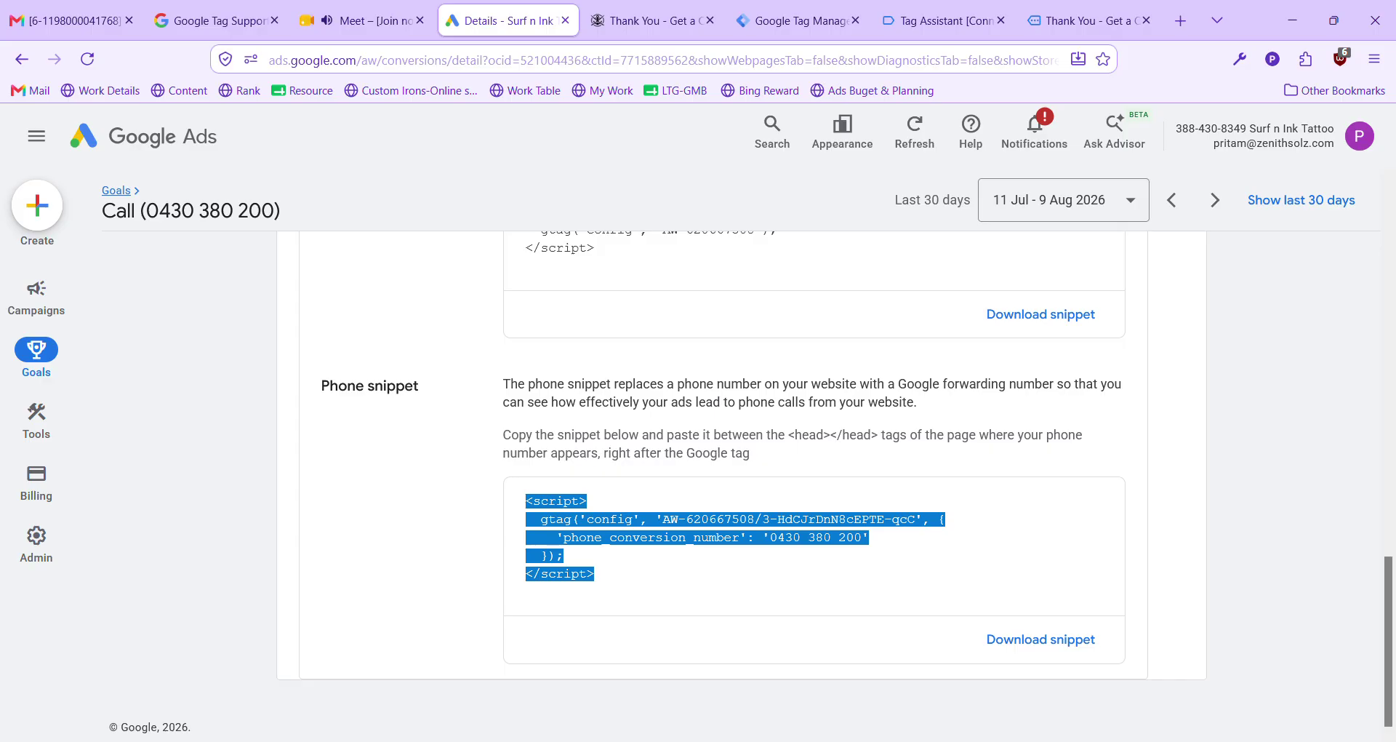
# Check the container summary and the fired tags in Tag Assistant for the connected website.
pyautogui.scroll(1, 861, 606)
pyautogui.scroll(-1, 860, 605)
pyautogui.hotkey('alt', 'Tab')
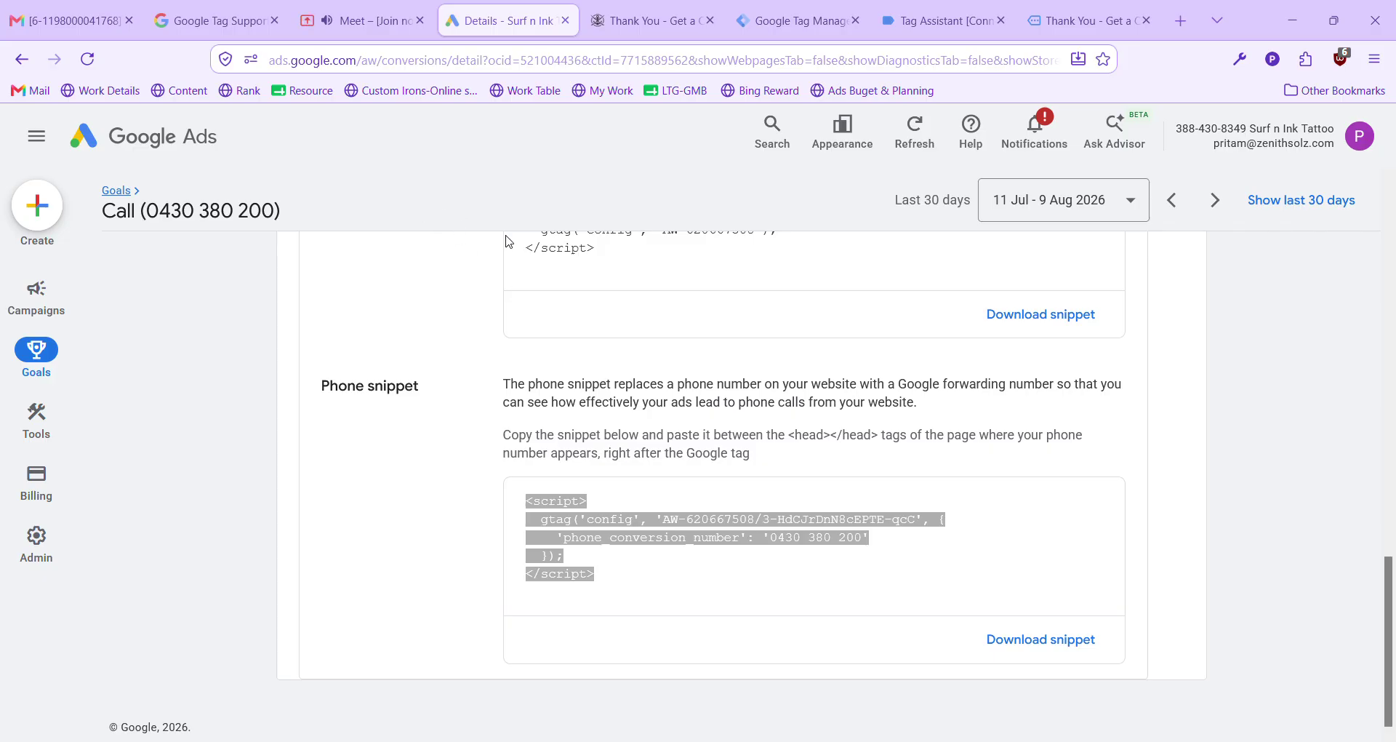
pyautogui.click(865, 13)
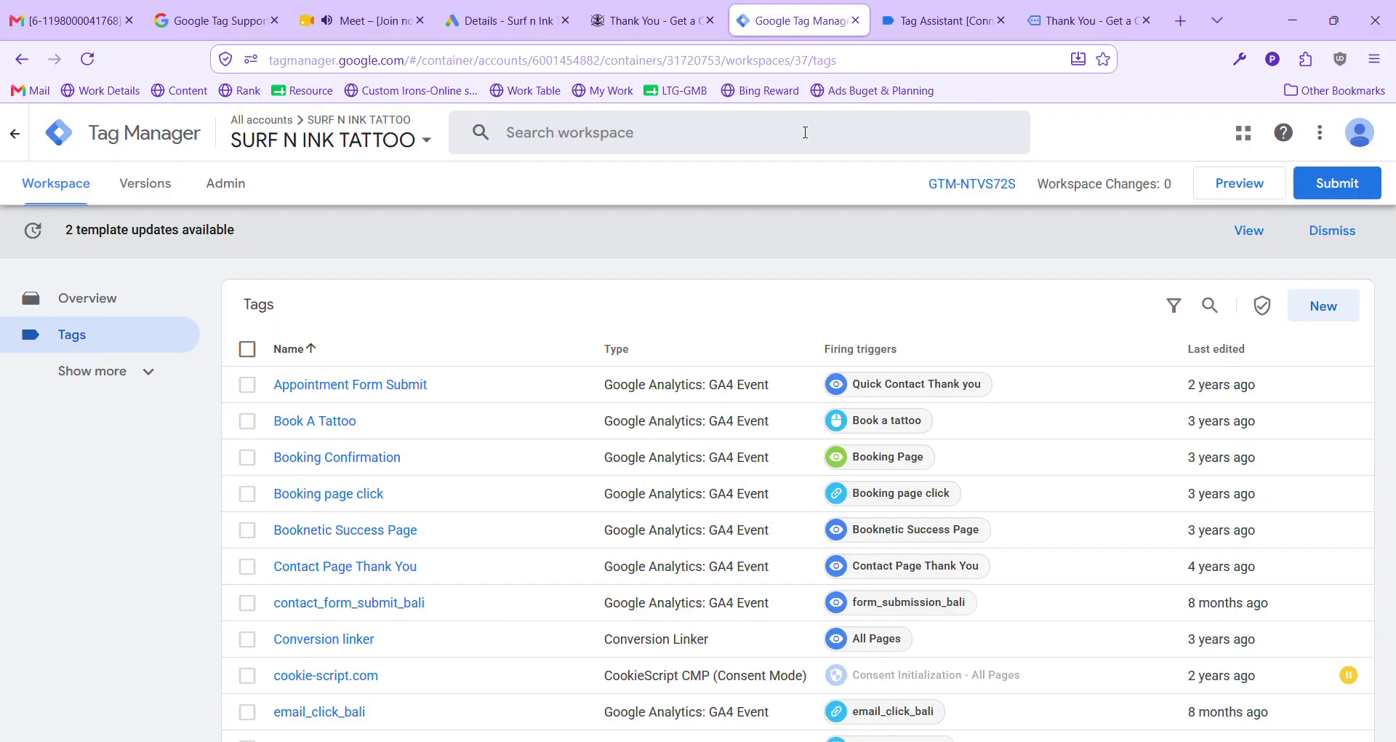
pyautogui.click(943, 11)
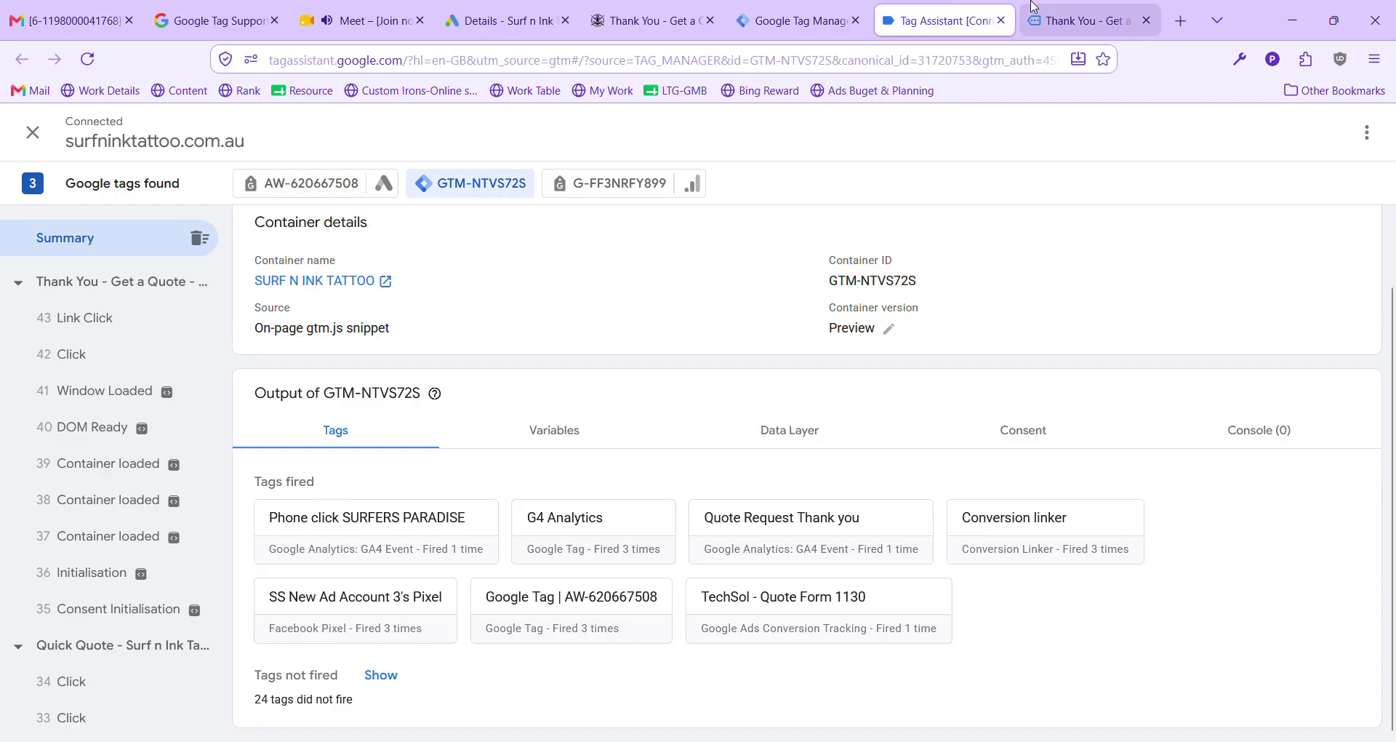
pyautogui.scroll(1, 263, 379)
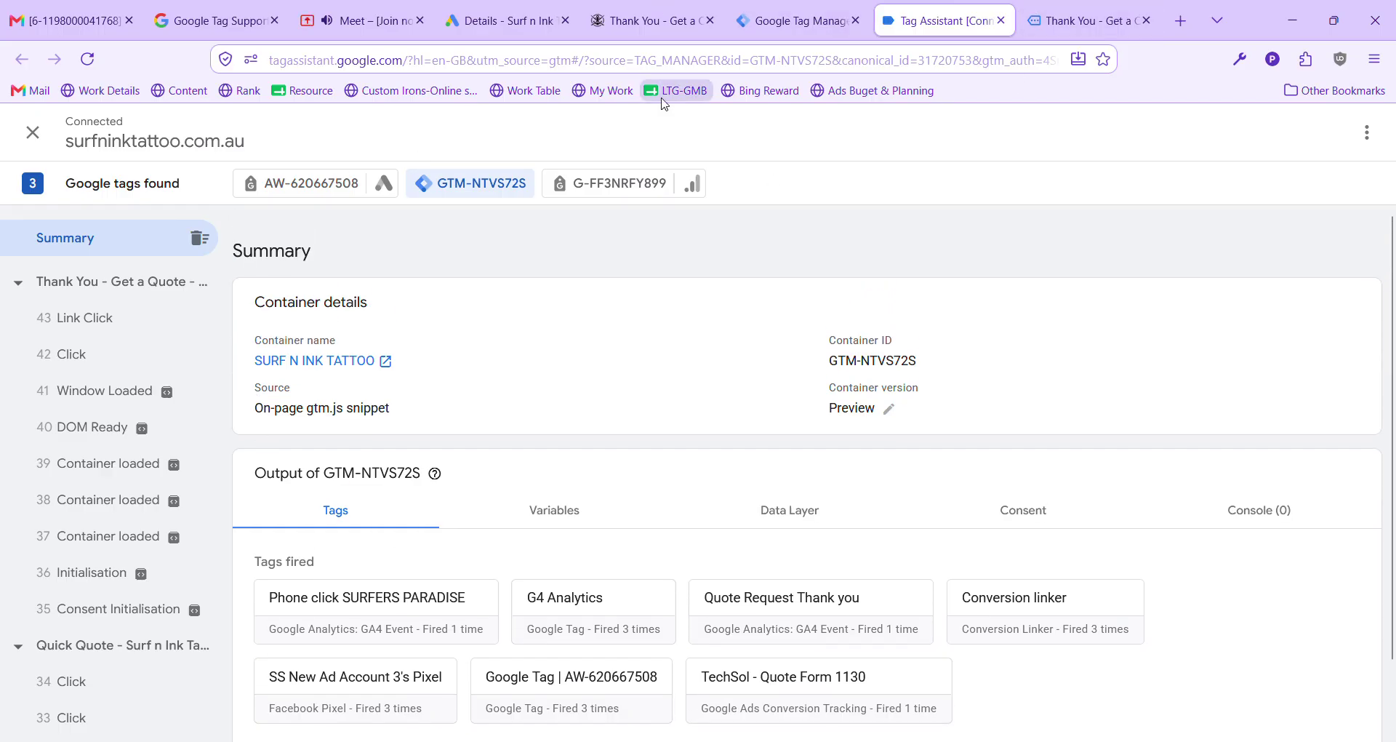
# Switch to Google Tag Manager and create a new tag of the type Google Ads Calls from Website Conversion.
pyautogui.click(796, 20)
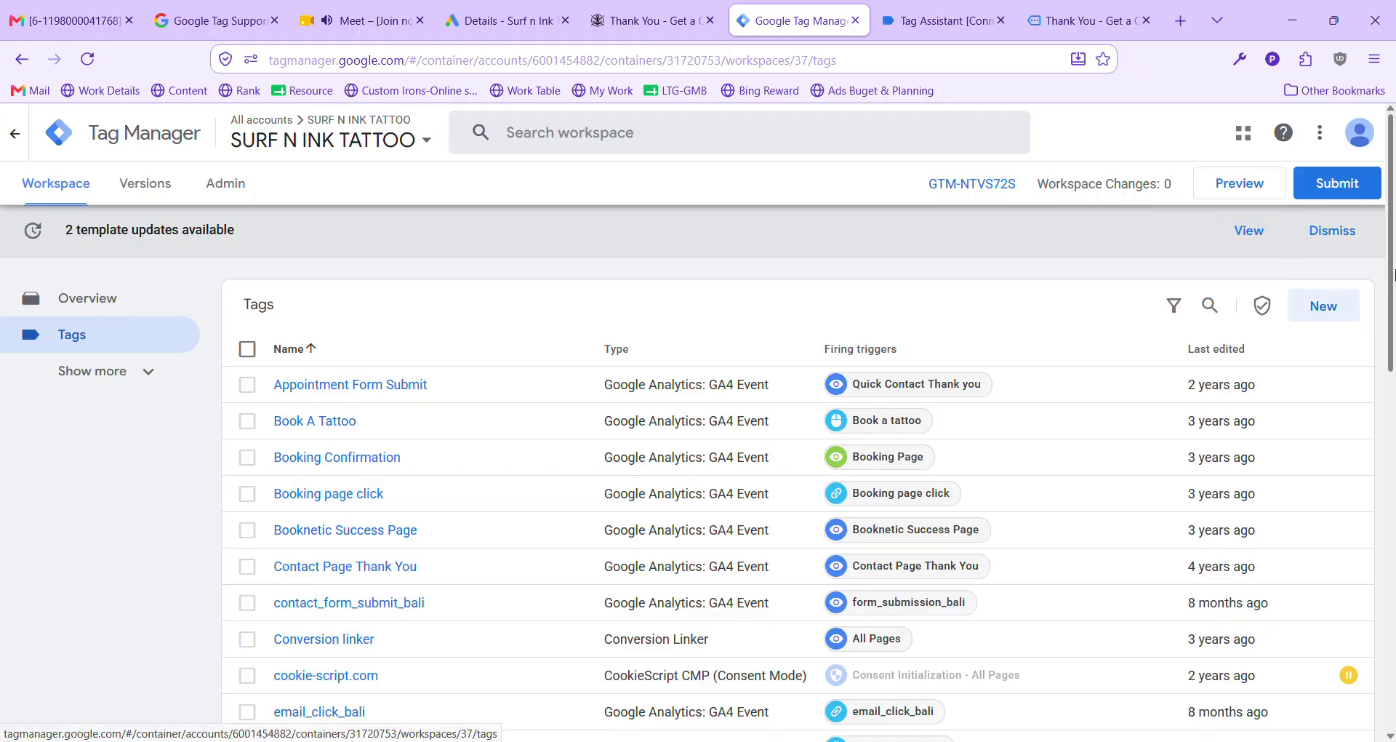
pyautogui.click(1325, 306)
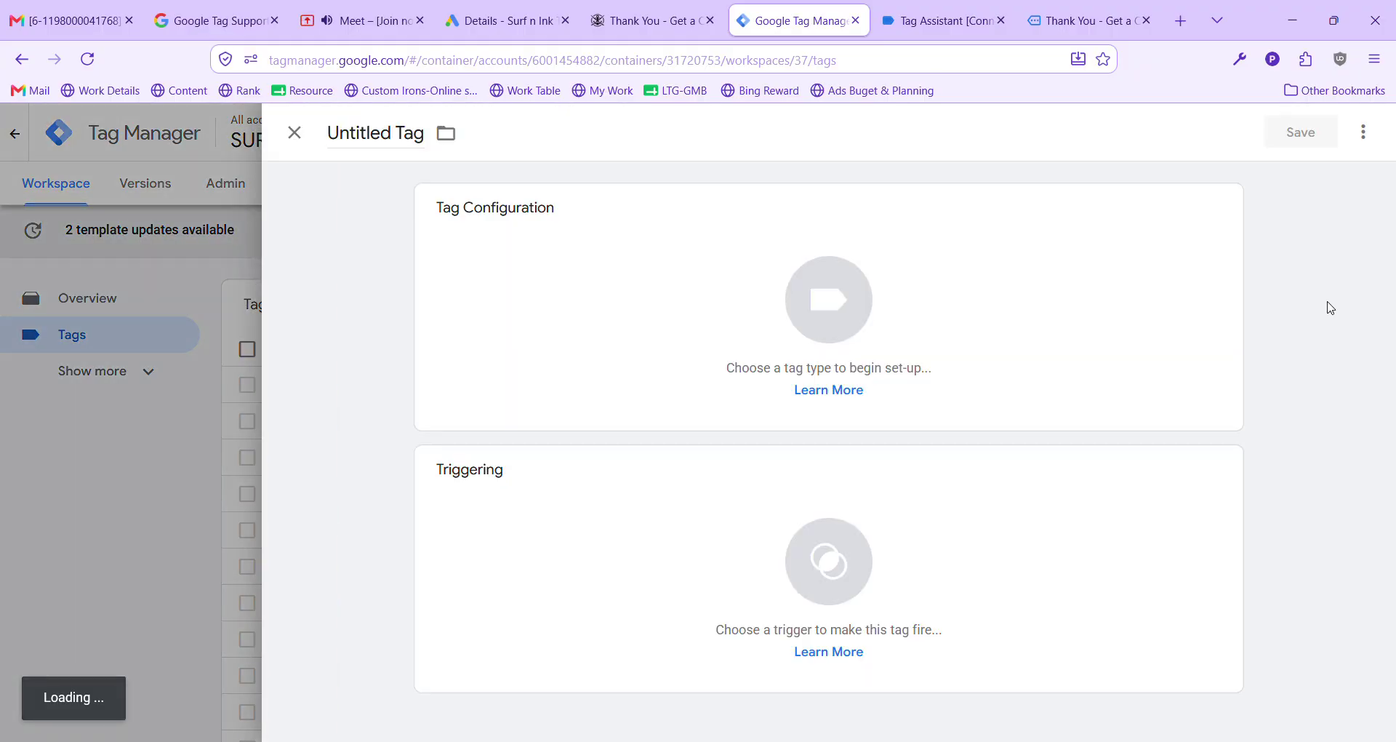
pyautogui.click(632, 261)
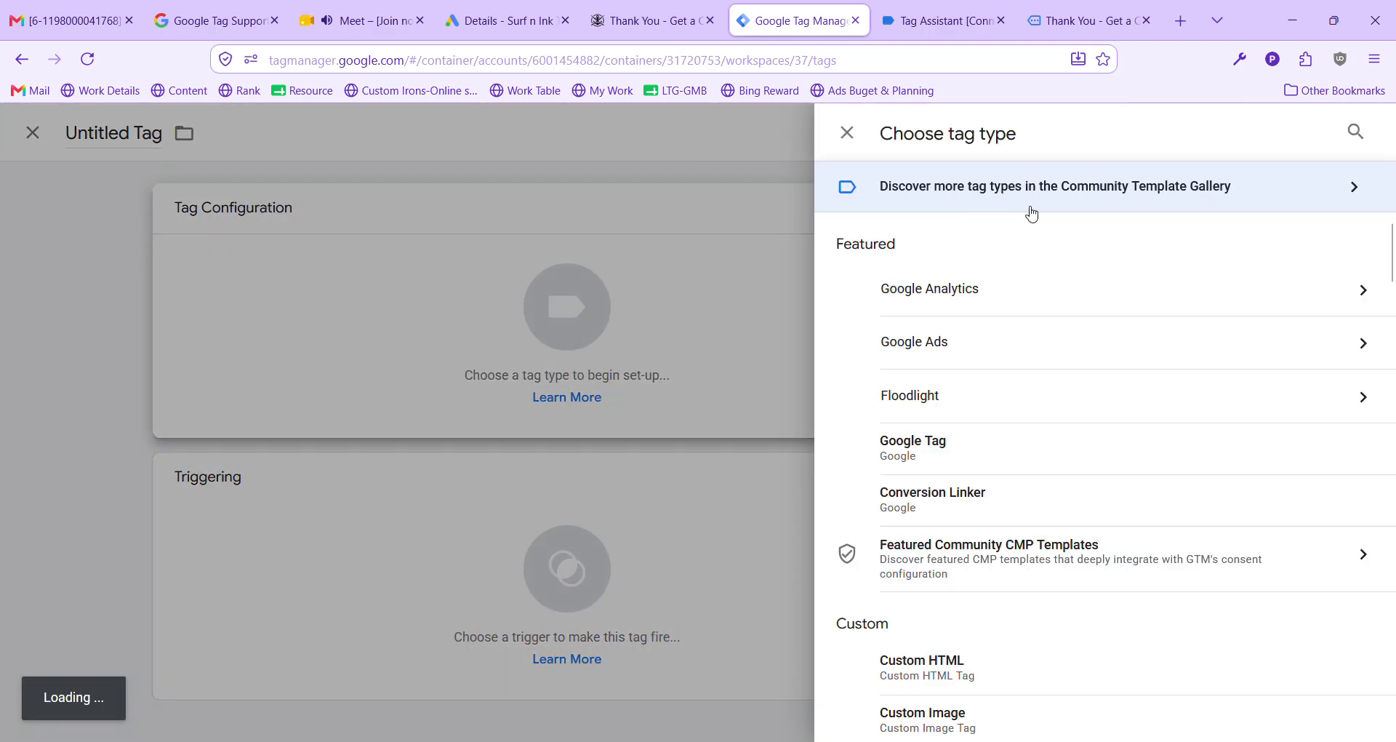
pyautogui.click(945, 342)
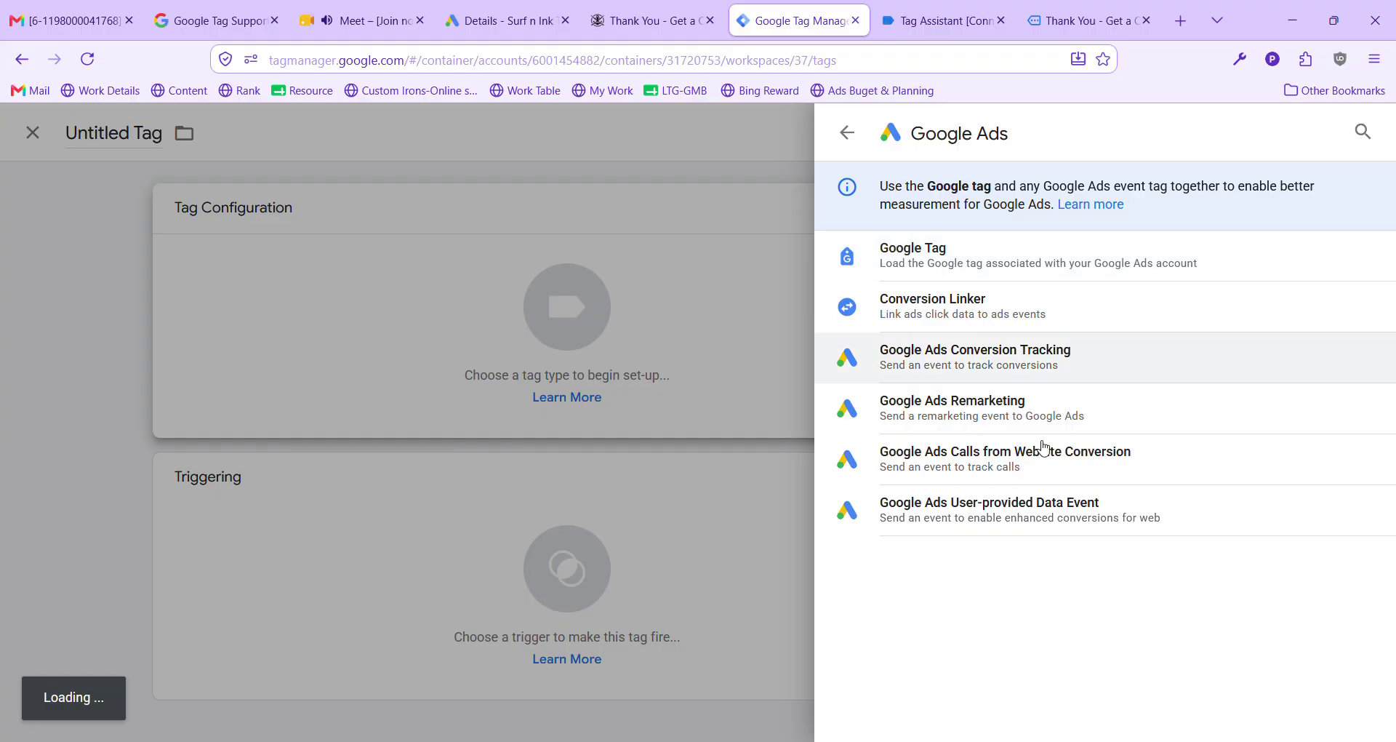
pyautogui.click(993, 468)
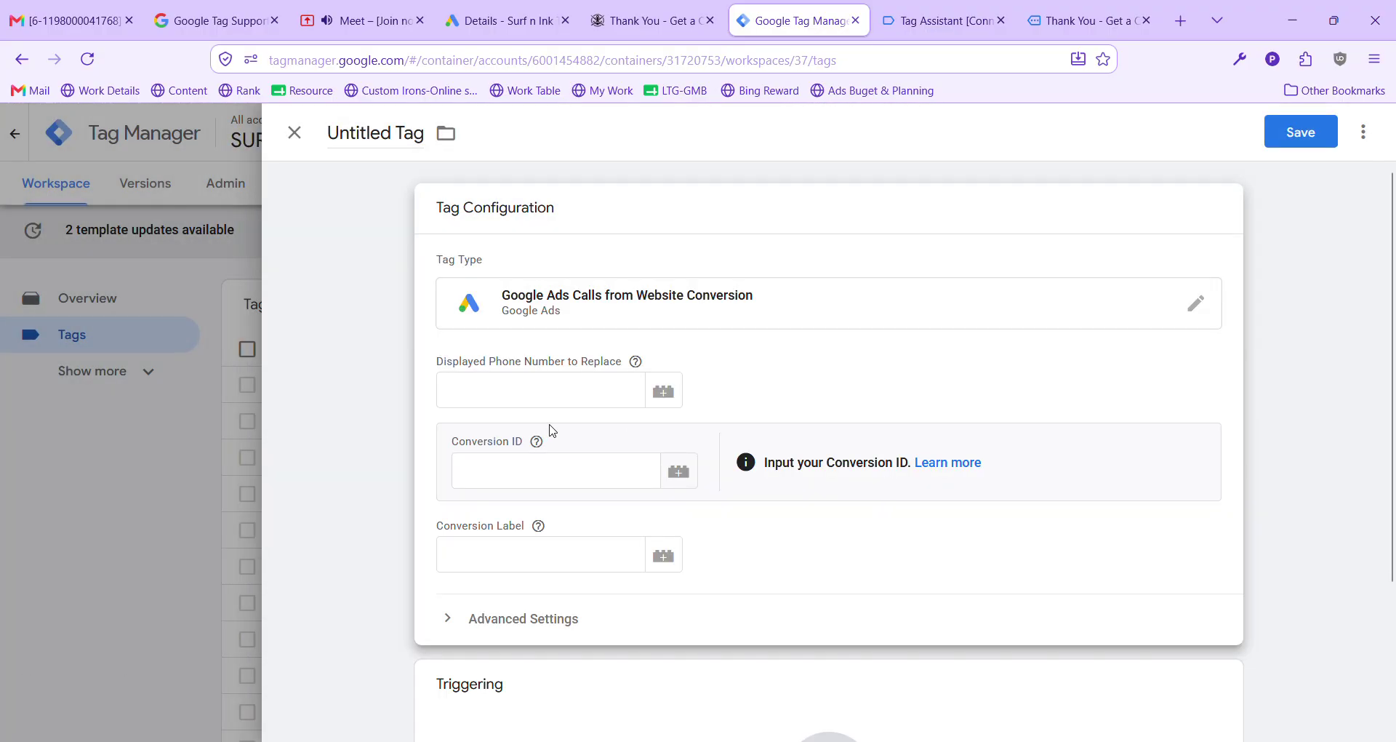
# Set the new tag's Conversion ID to 620667508.
pyautogui.click(540, 480)
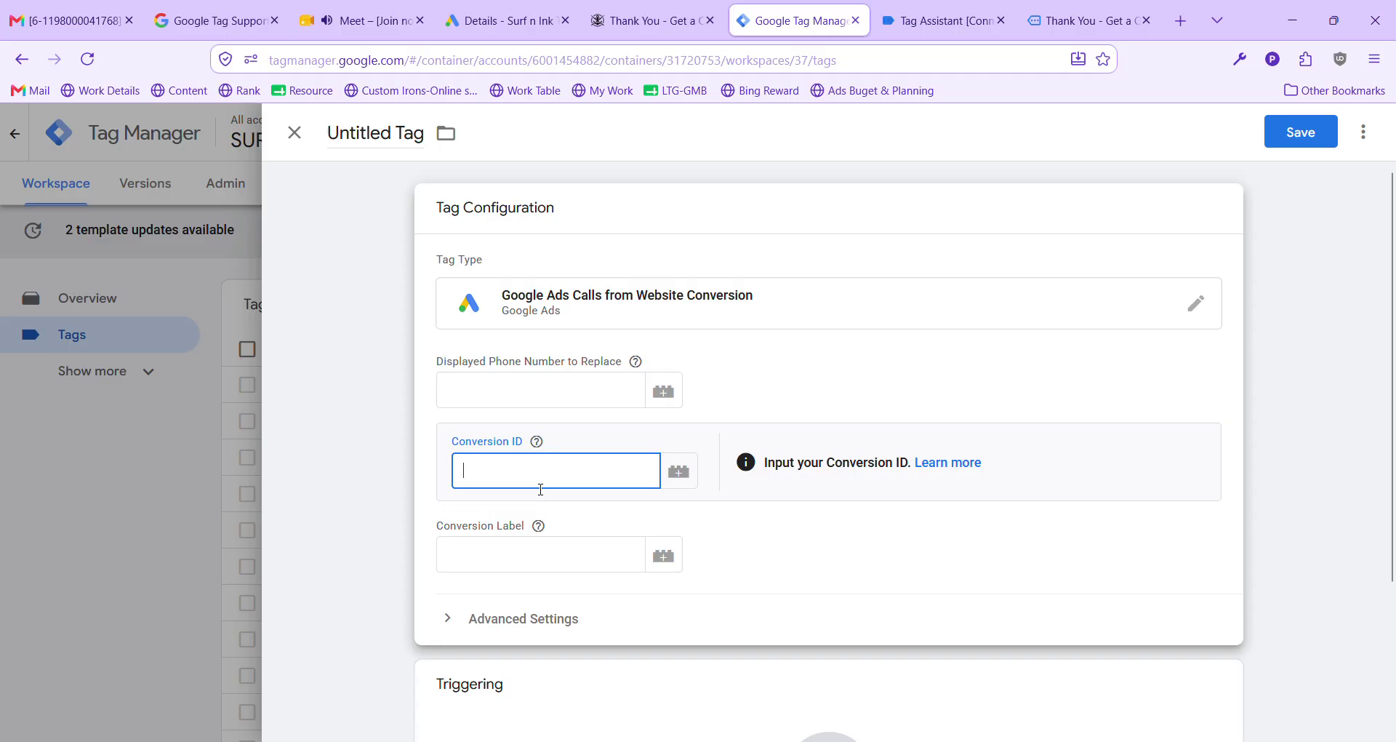
pyautogui.write('620667508')
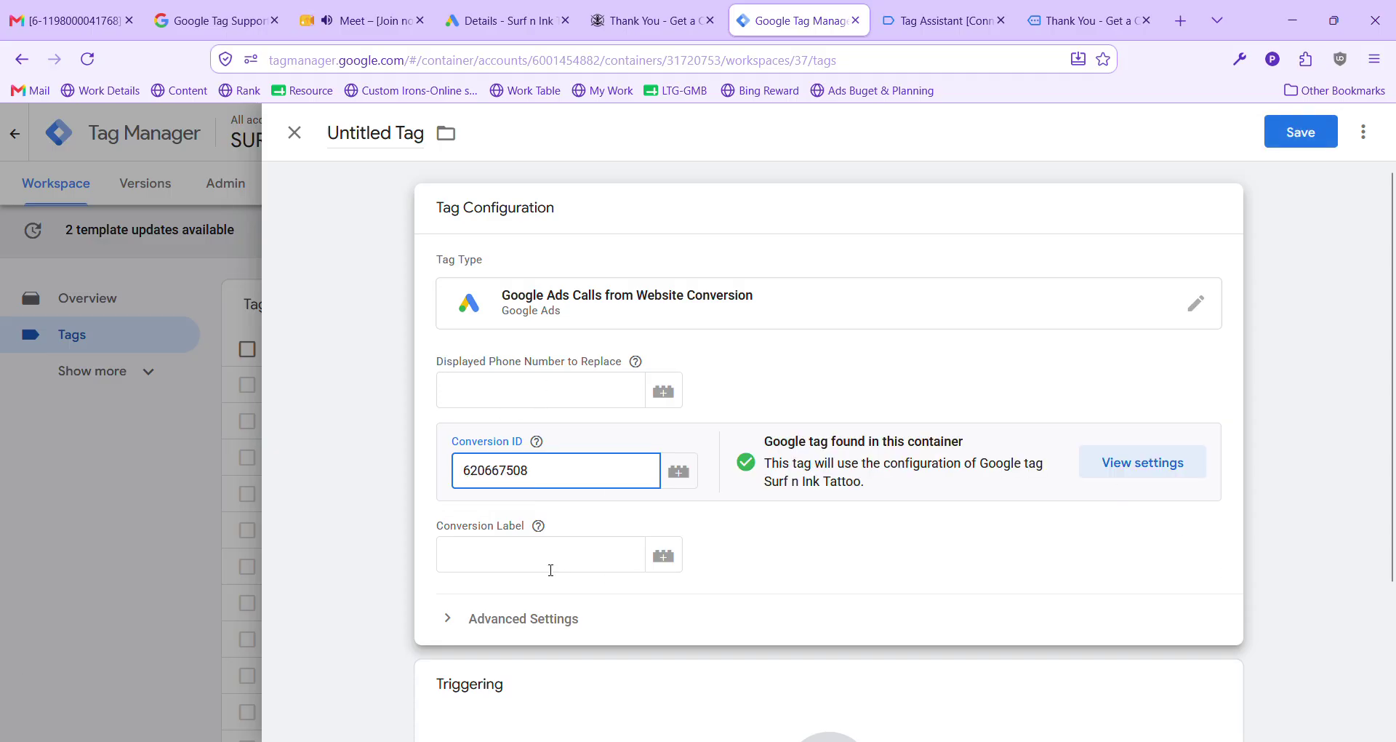
pyautogui.click(538, 420)
pyautogui.click(545, 396)
pyautogui.click(536, 442)
pyautogui.click(698, 370)
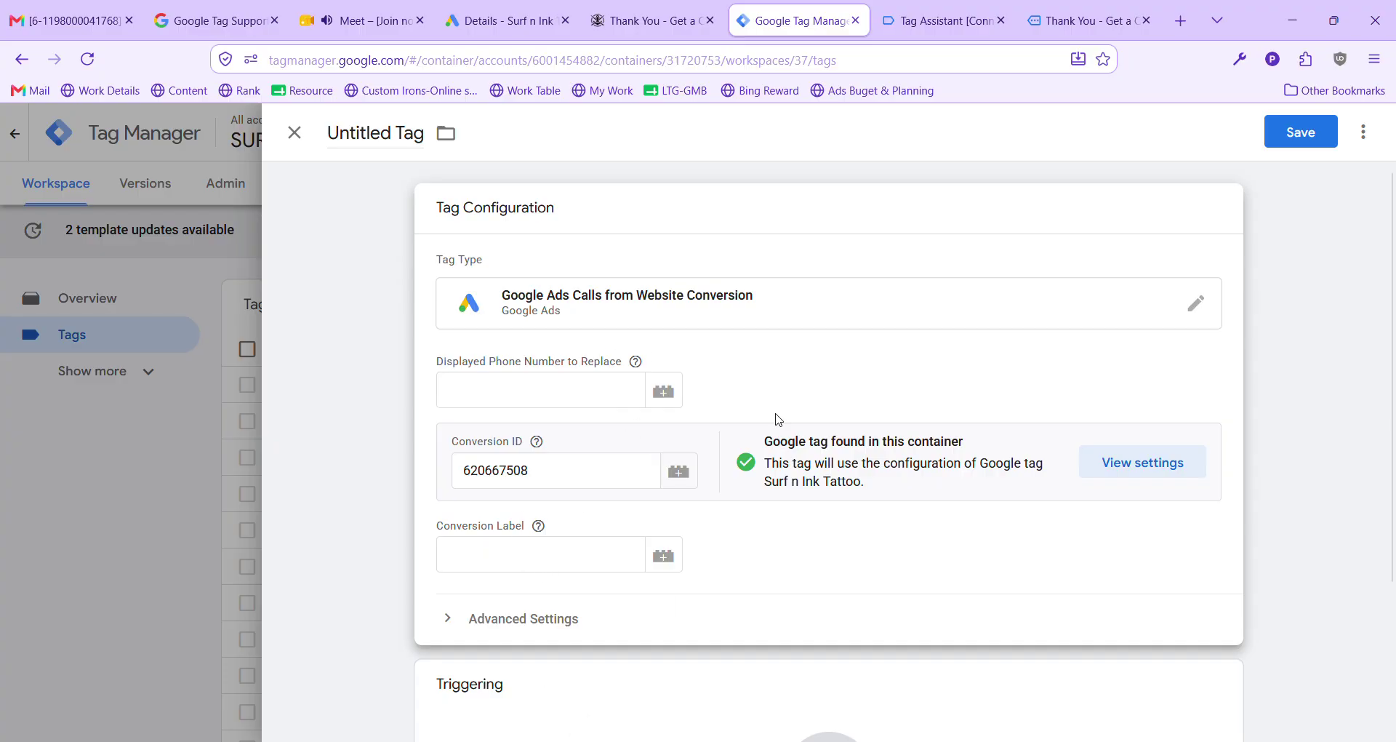
# Enter the website's phone number as the tag's Displayed Phone Number to Replace.
pyautogui.click(548, 406)
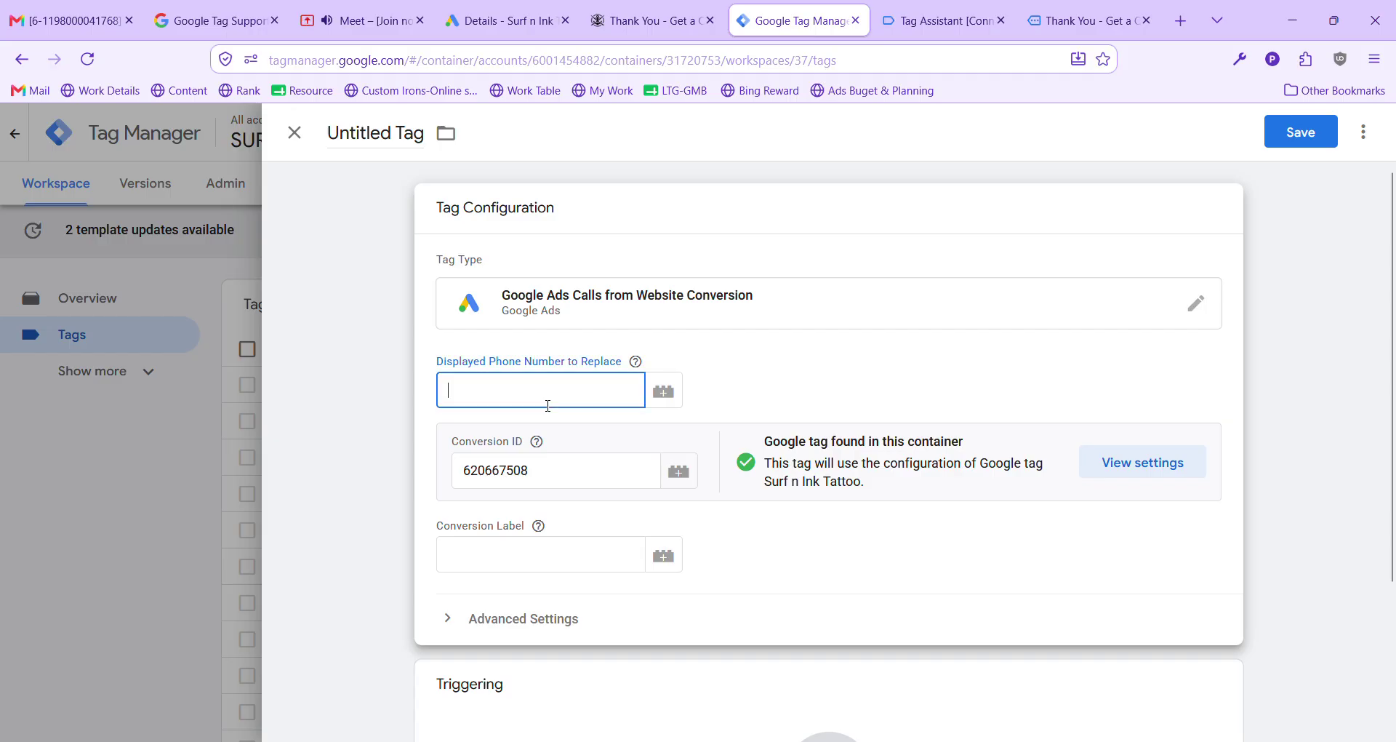
pyautogui.click(644, 392)
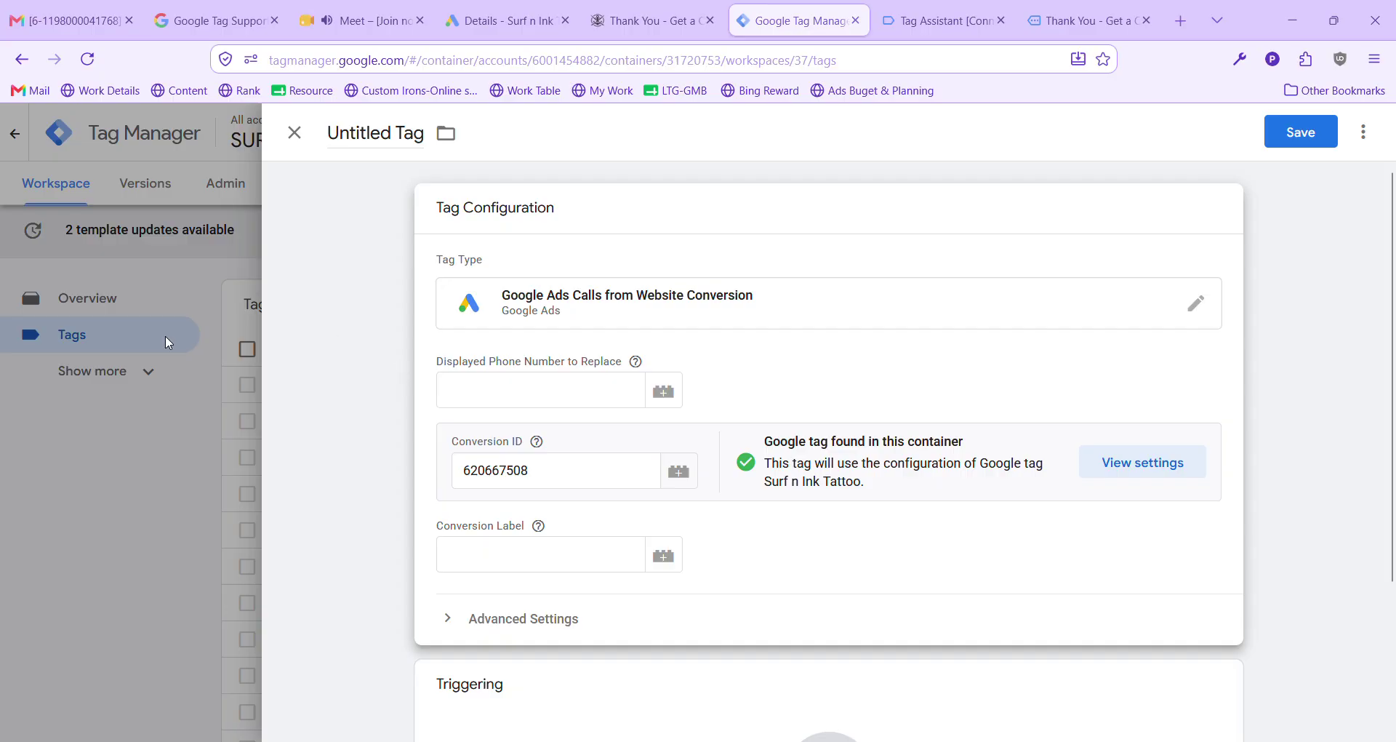
pyautogui.click(553, 398)
pyautogui.hotkey('ctrl', 'v')
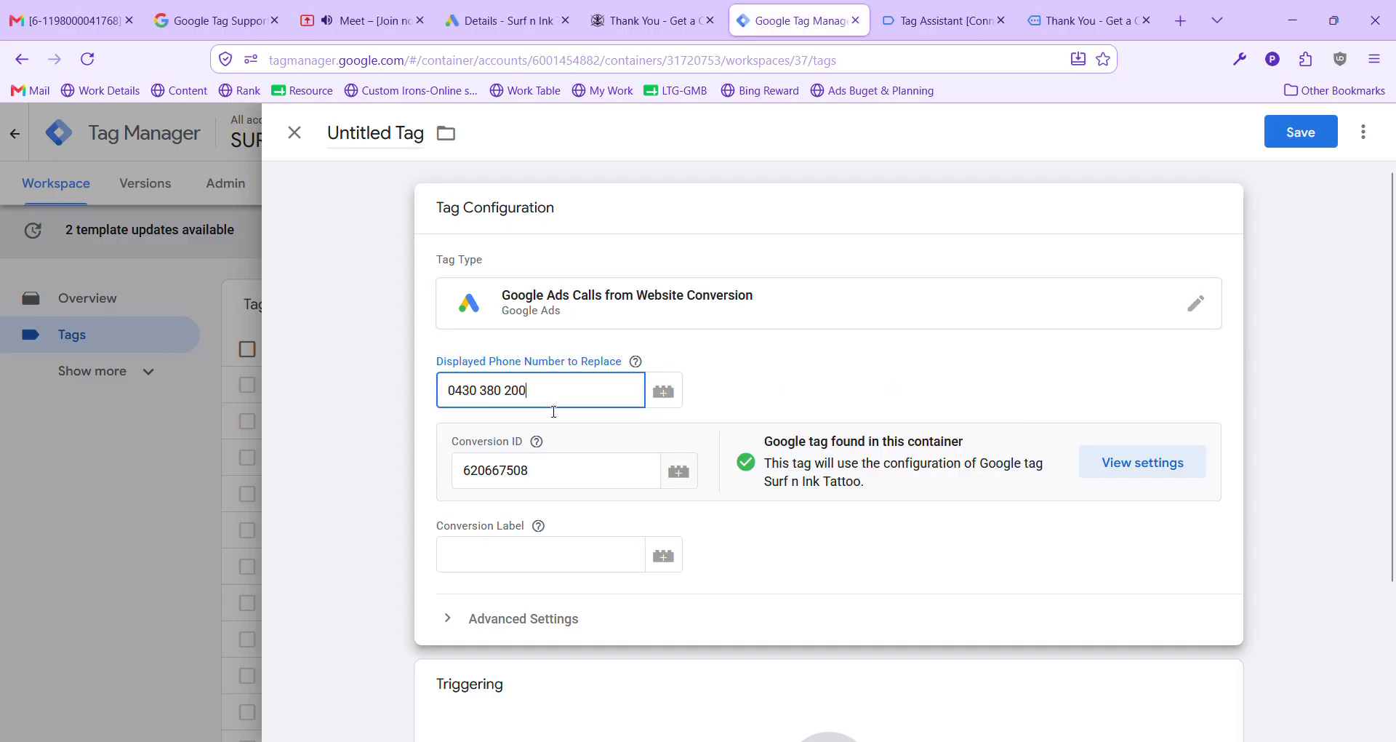
pyautogui.click(823, 378)
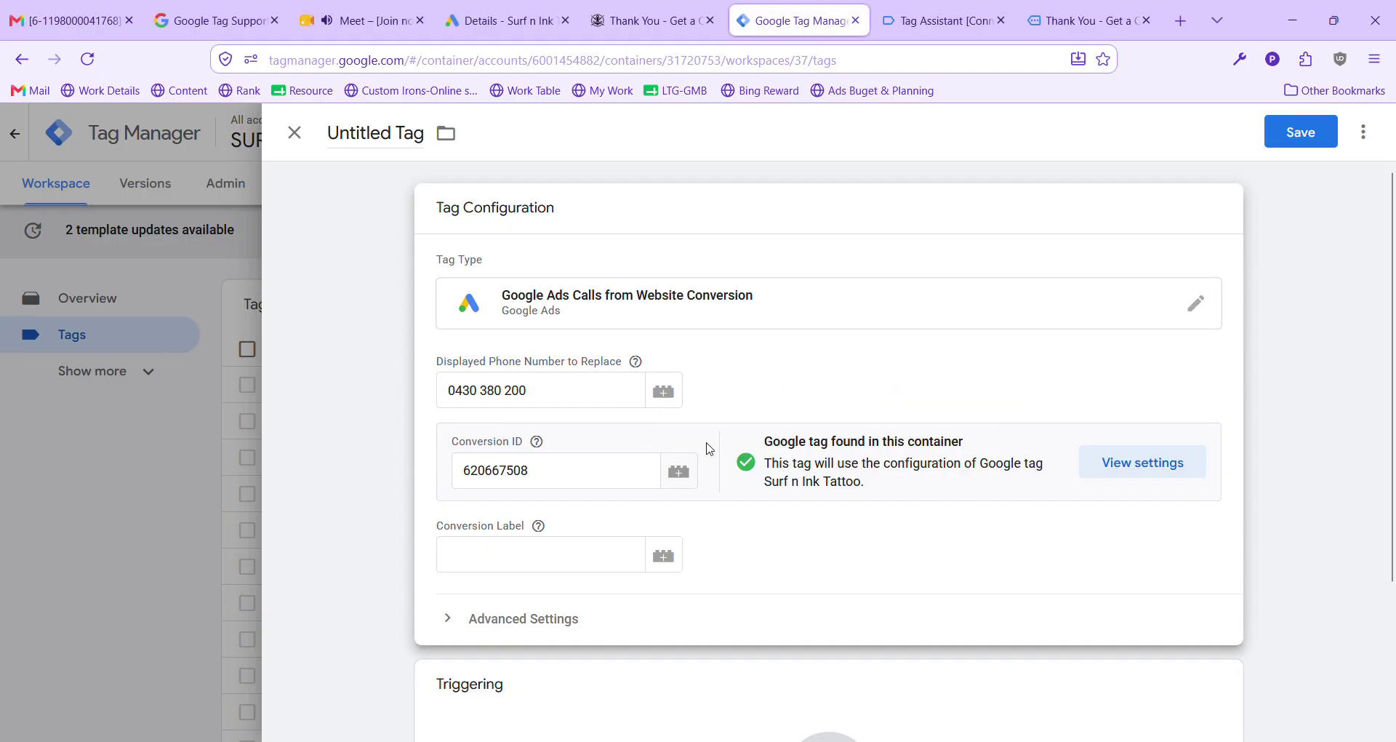
# Set the tag's Conversion Label to 3-HdCJrDnN8cEPTE-qcC.
pyautogui.scroll(-1, 629, 567)
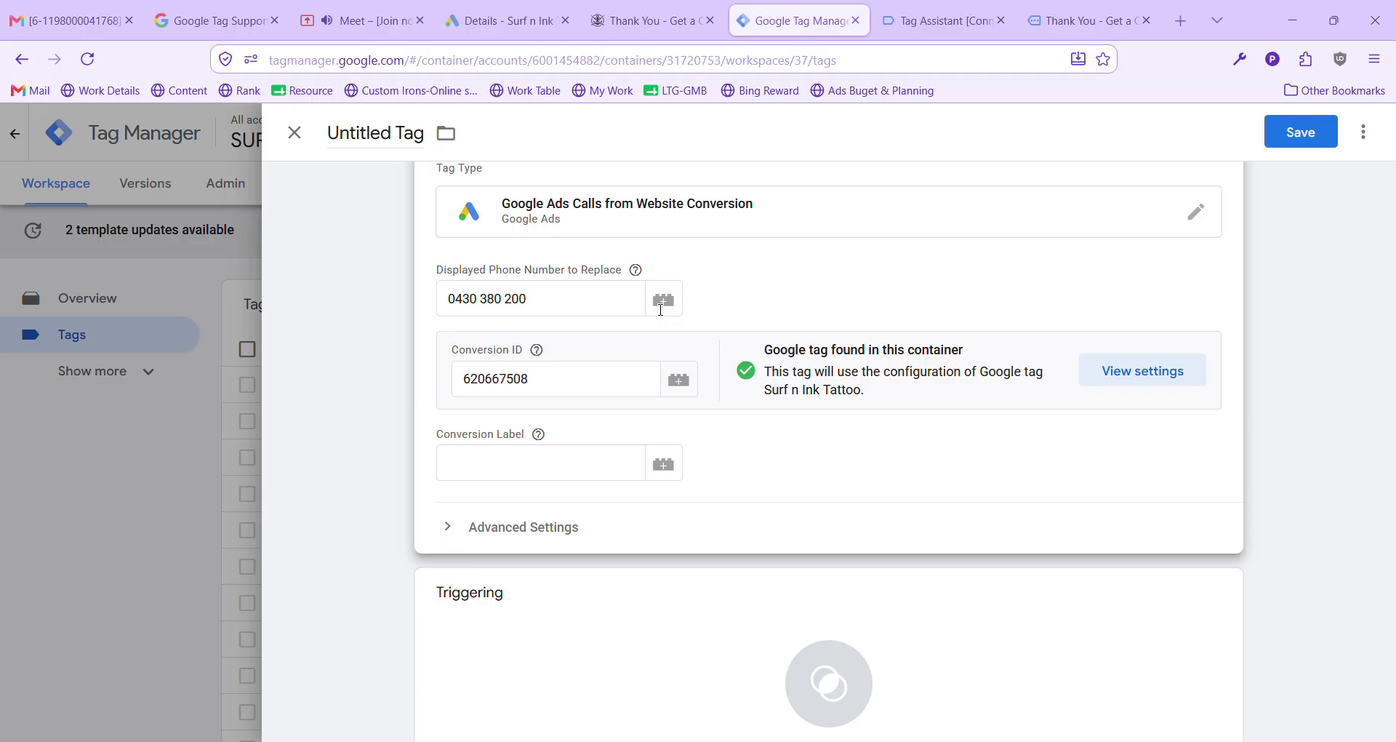
pyautogui.click(554, 471)
pyautogui.write('3-HdCJrDnN8cEPTE-qcC')
pyautogui.click(824, 480)
# Add the All Pages page view trigger as the tag's firing trigger.
pyautogui.scroll(-3, 821, 481)
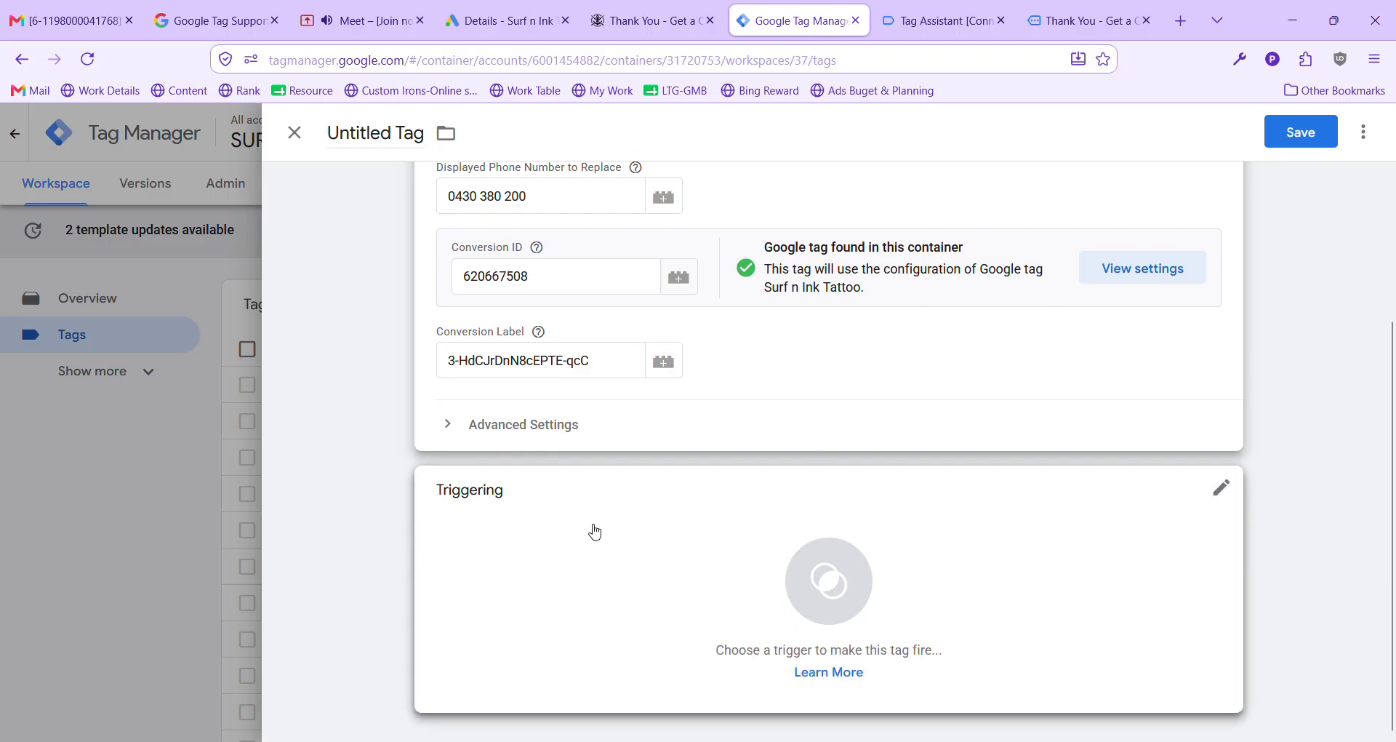
pyautogui.click(517, 564)
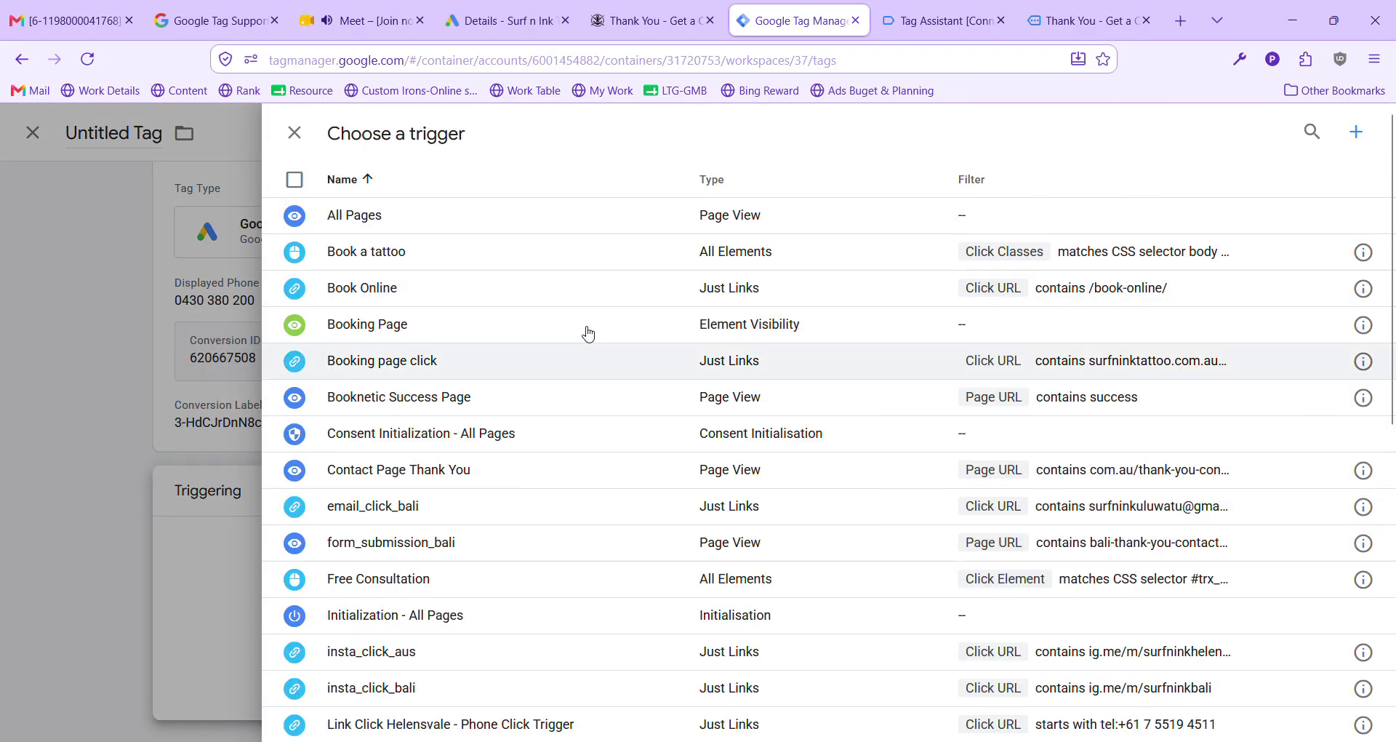
pyautogui.click(295, 216)
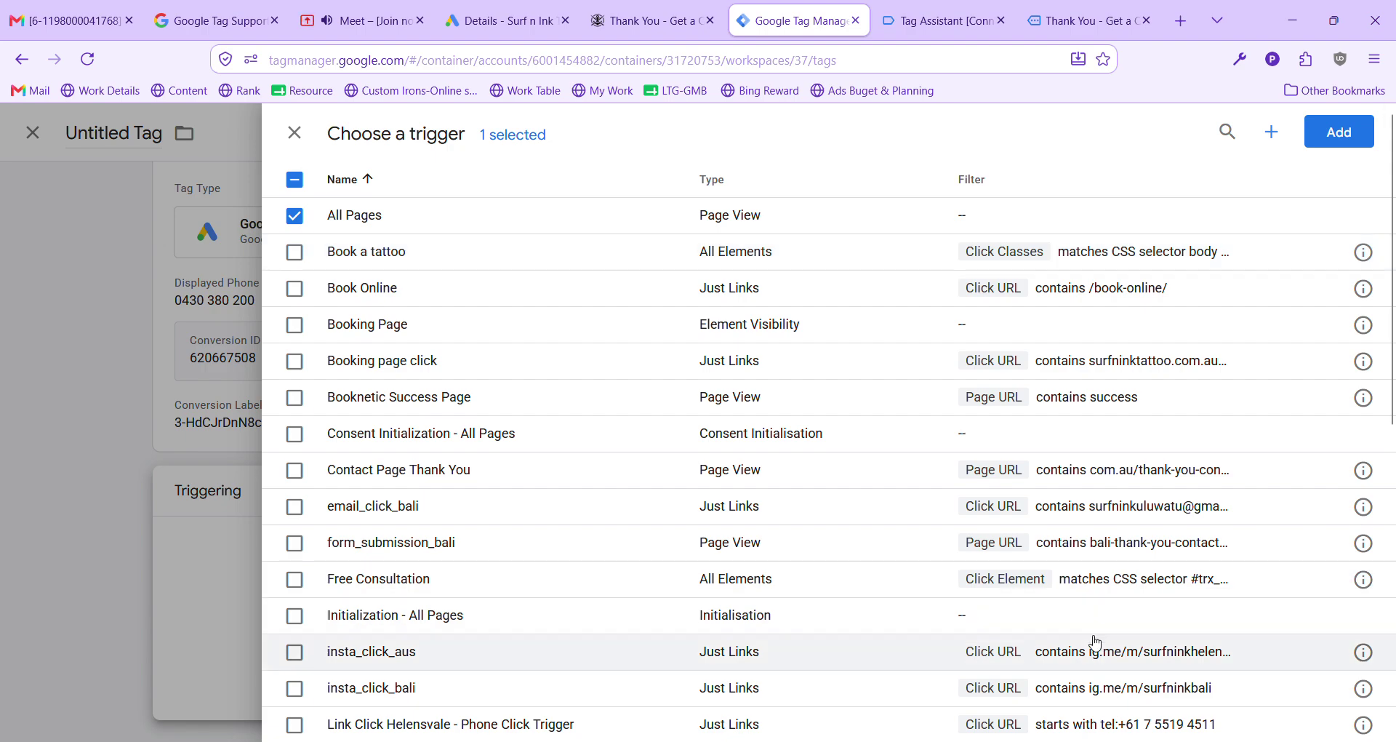
pyautogui.click(1341, 146)
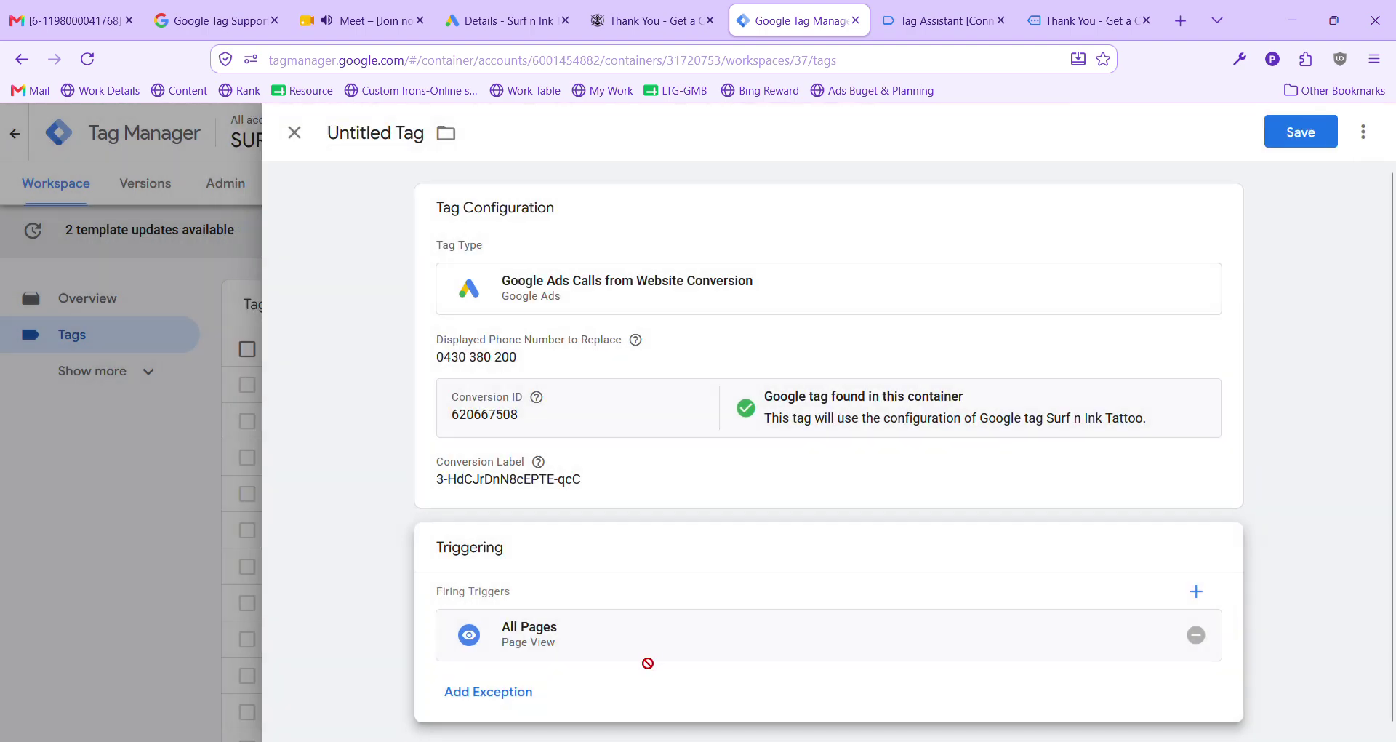
# Name the tag "Call tracking GADS" and save it.
pyautogui.click(388, 138)
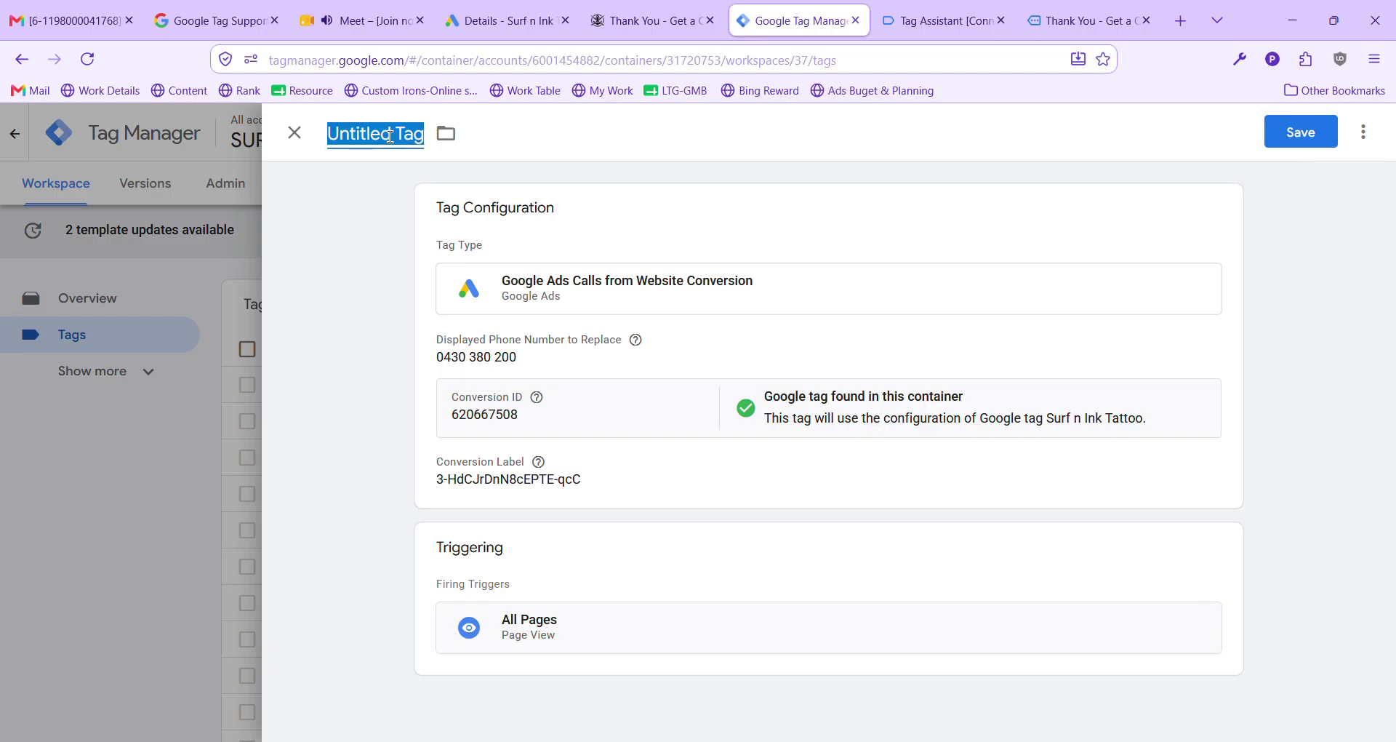
pyautogui.write('Call')
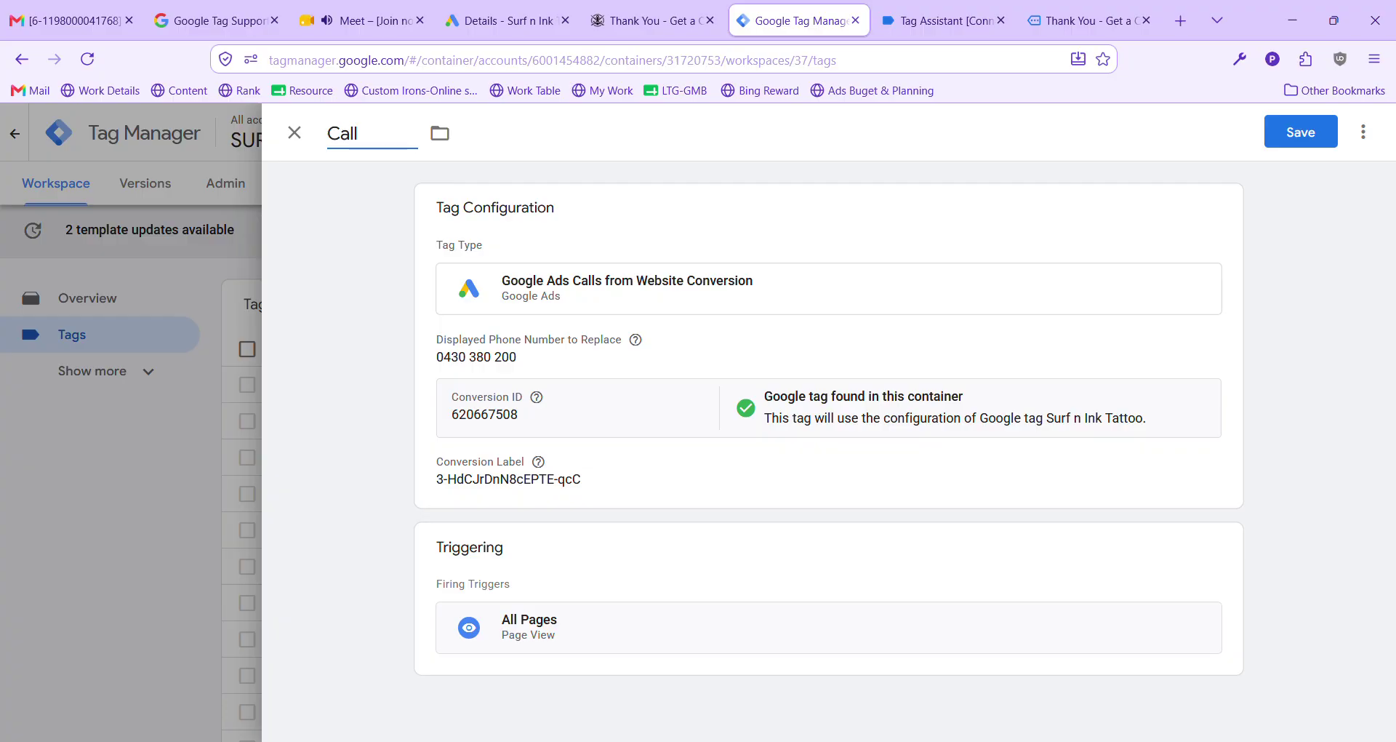
pyautogui.write(' tracking')
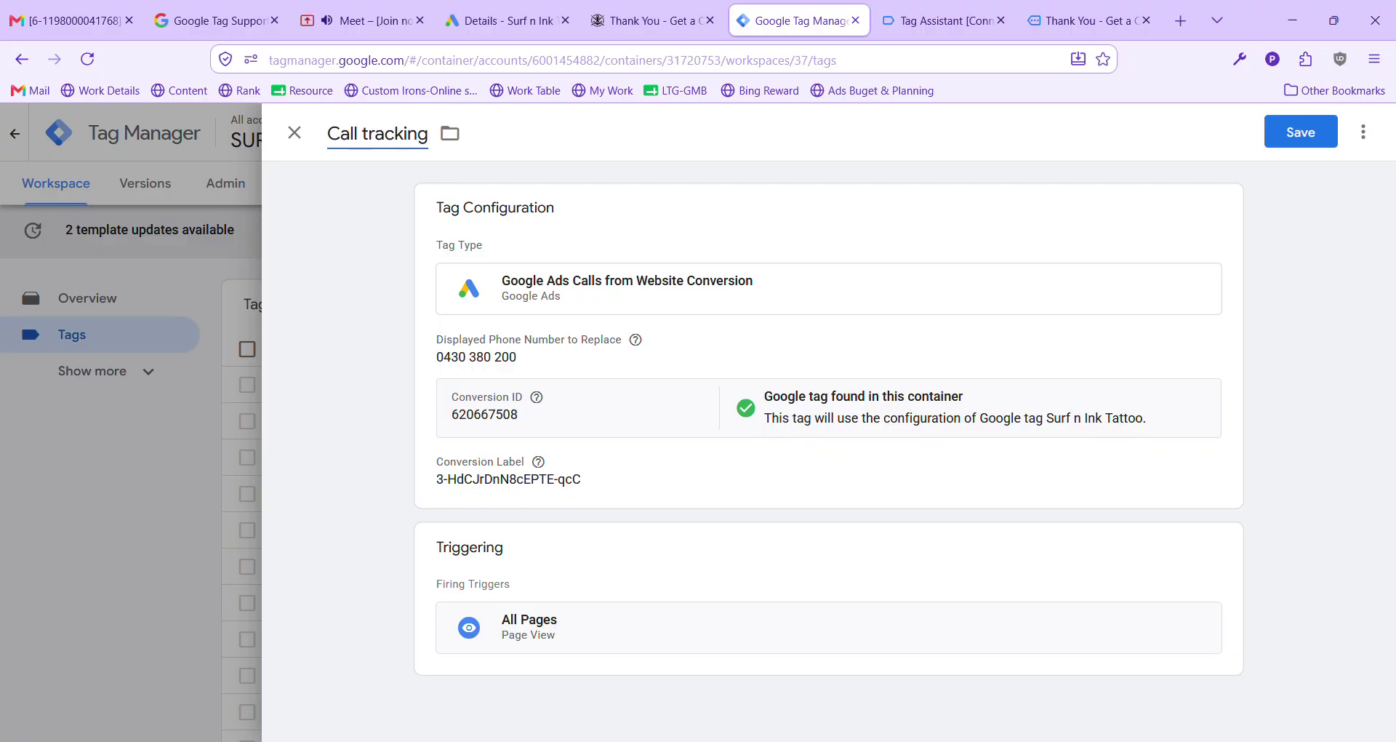
pyautogui.write(' GADS')
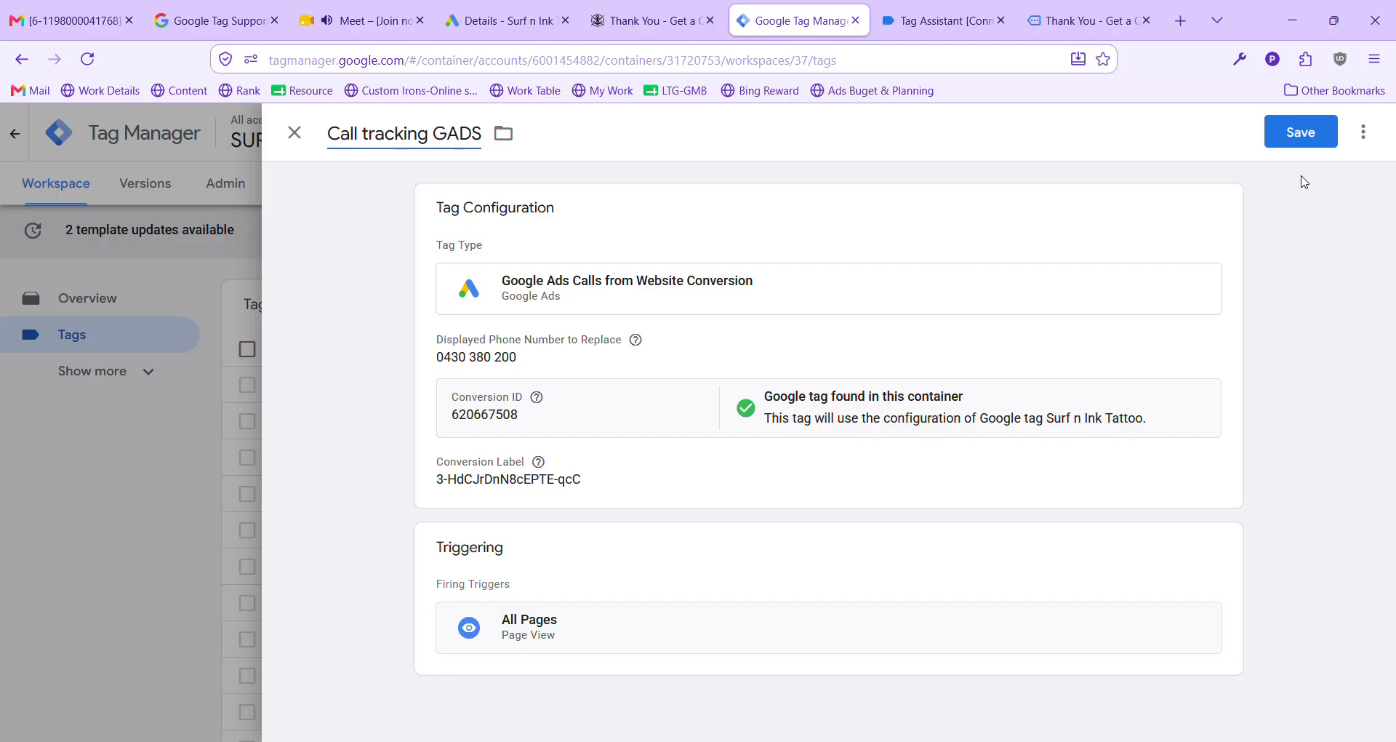
pyautogui.click(1300, 132)
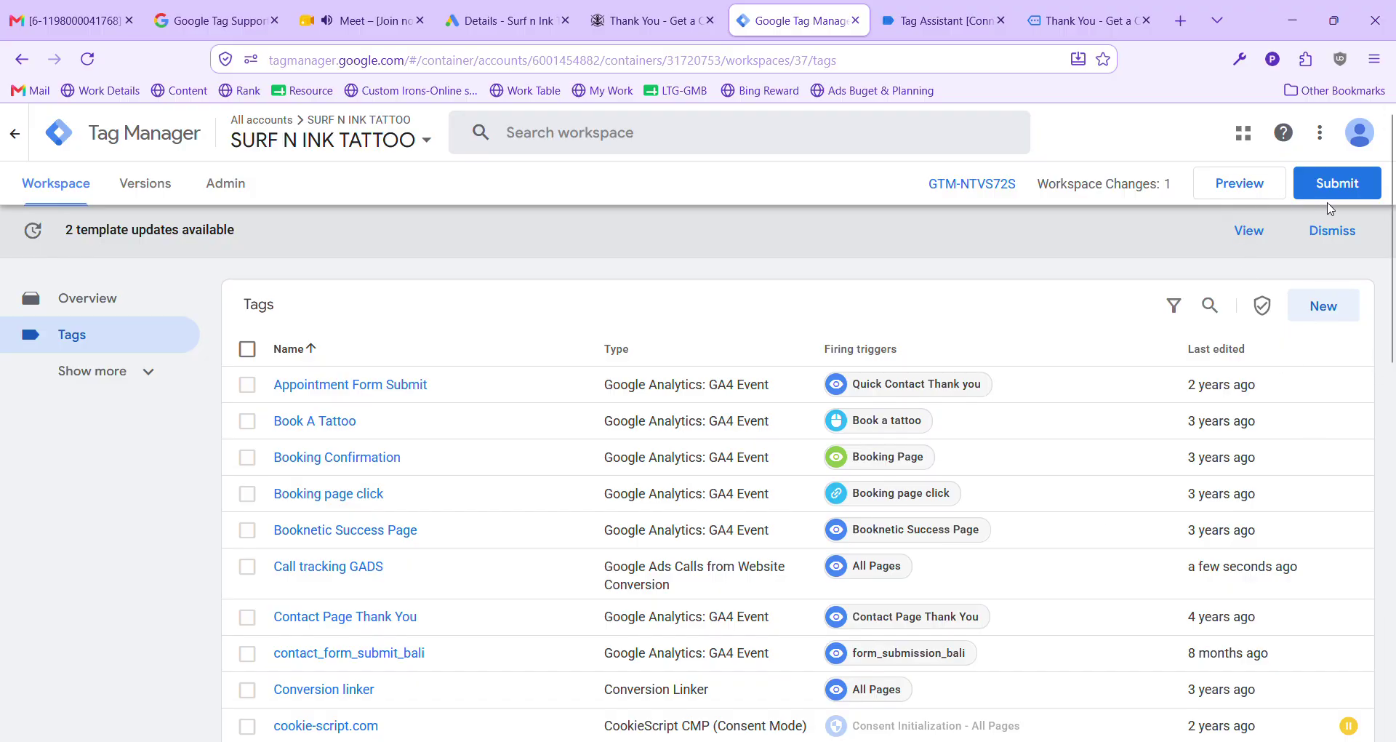
# Publish the container changes without a version name or description, and return to the workspace overview.
pyautogui.click(1339, 189)
pyautogui.click(1331, 132)
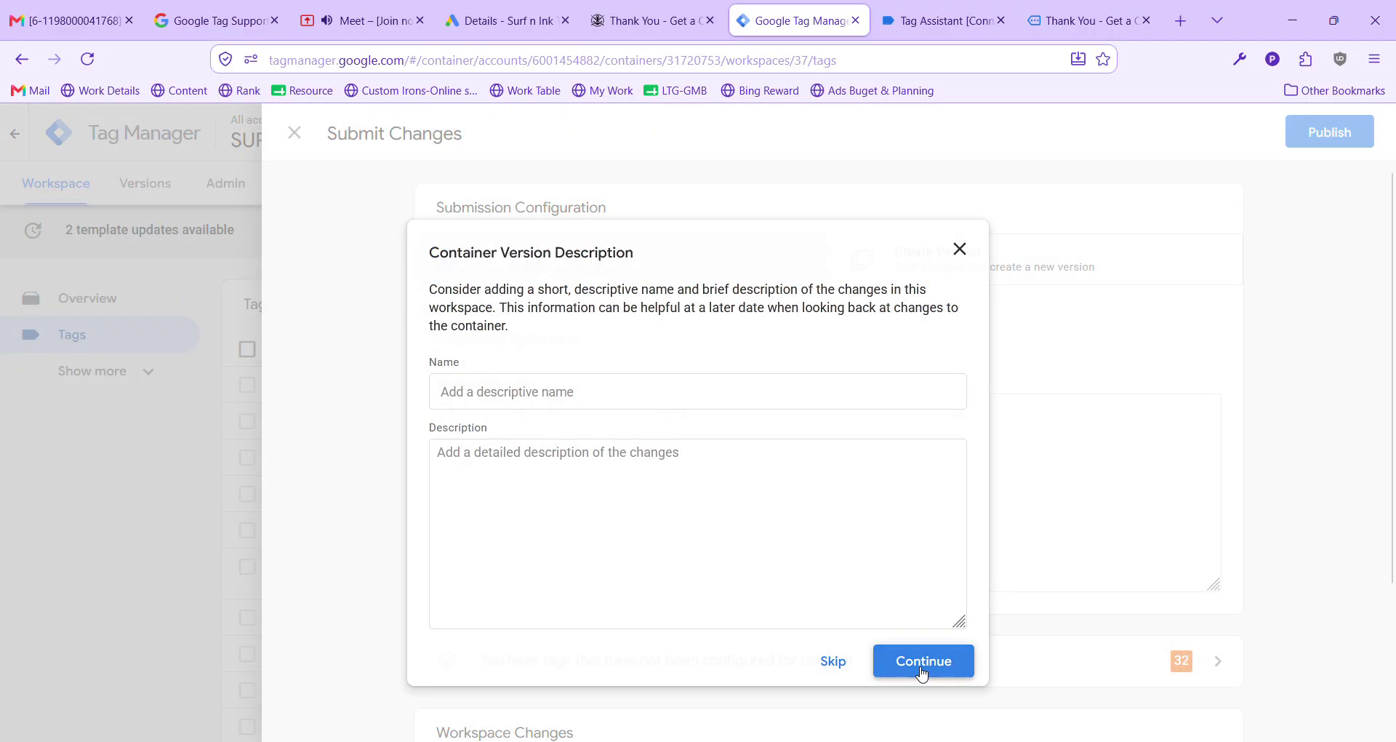
pyautogui.click(922, 661)
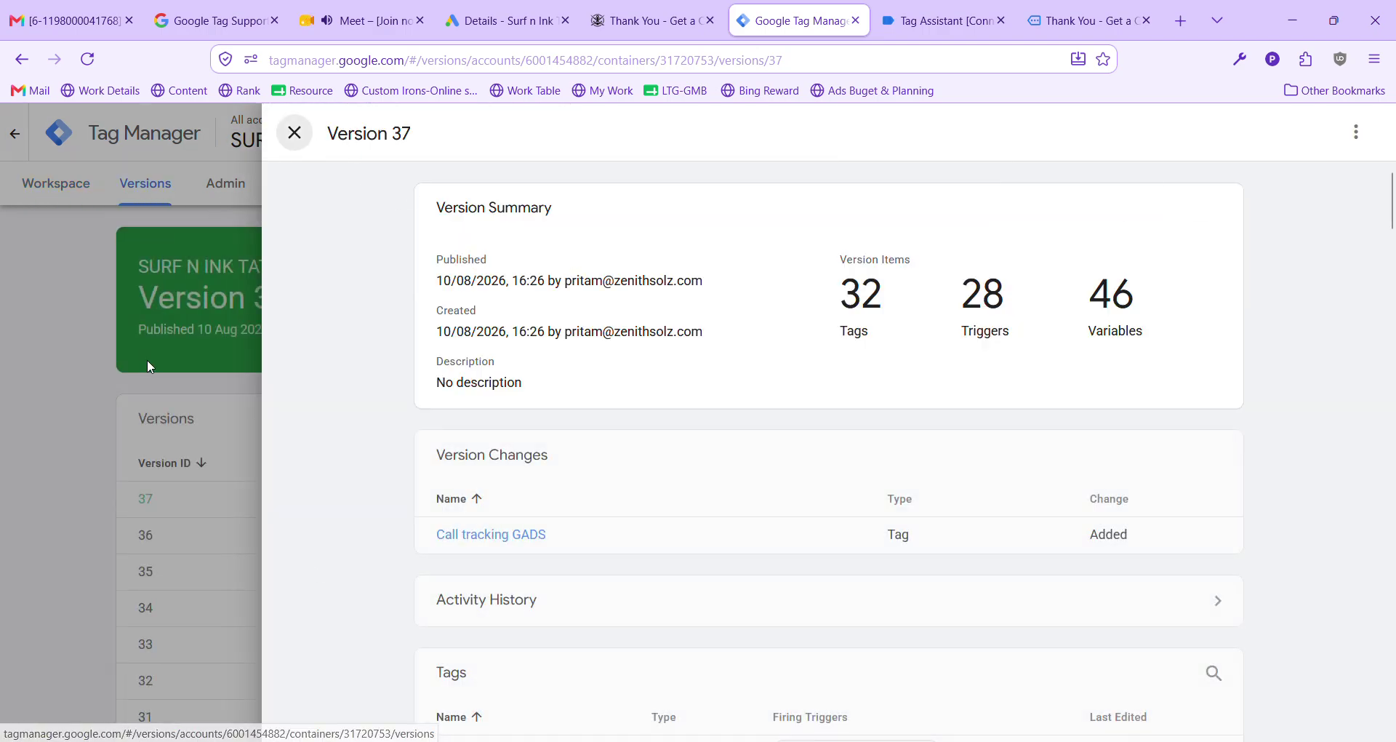
pyautogui.click(161, 313)
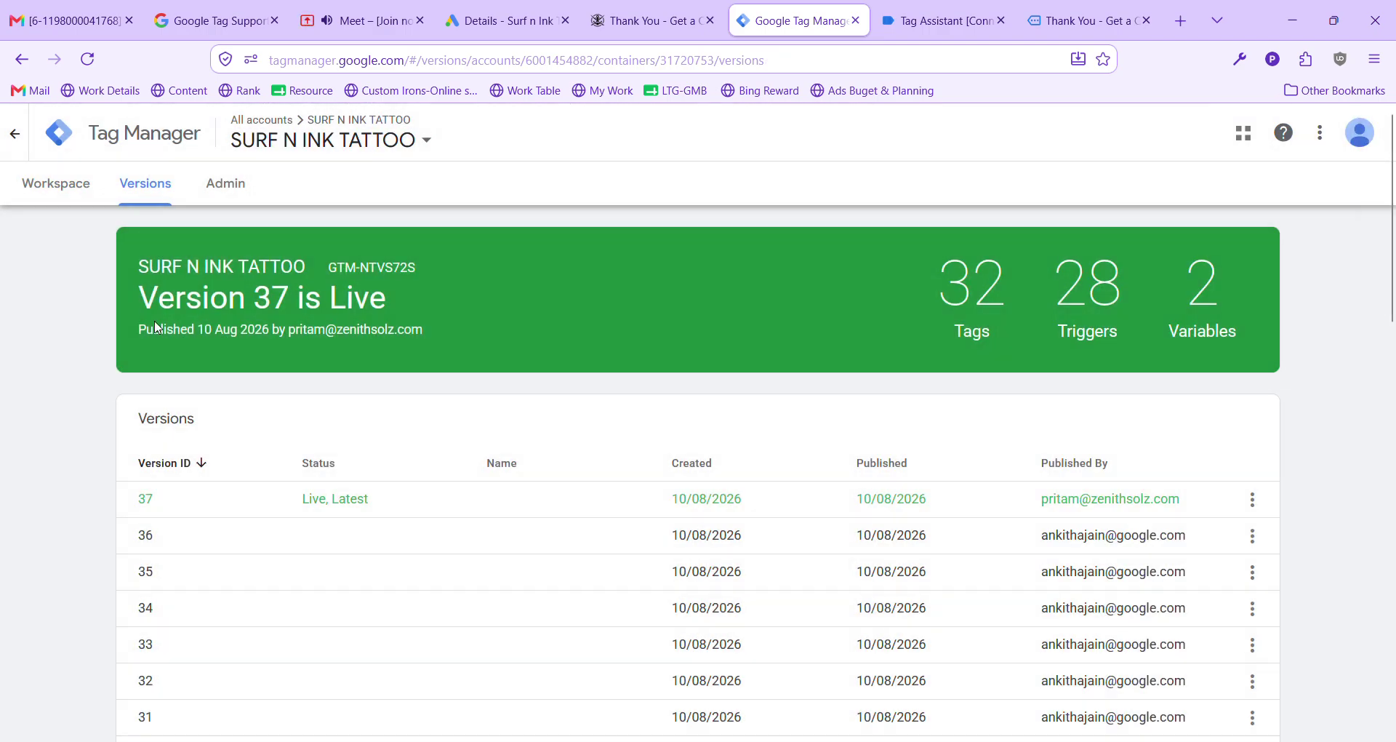
pyautogui.click(63, 191)
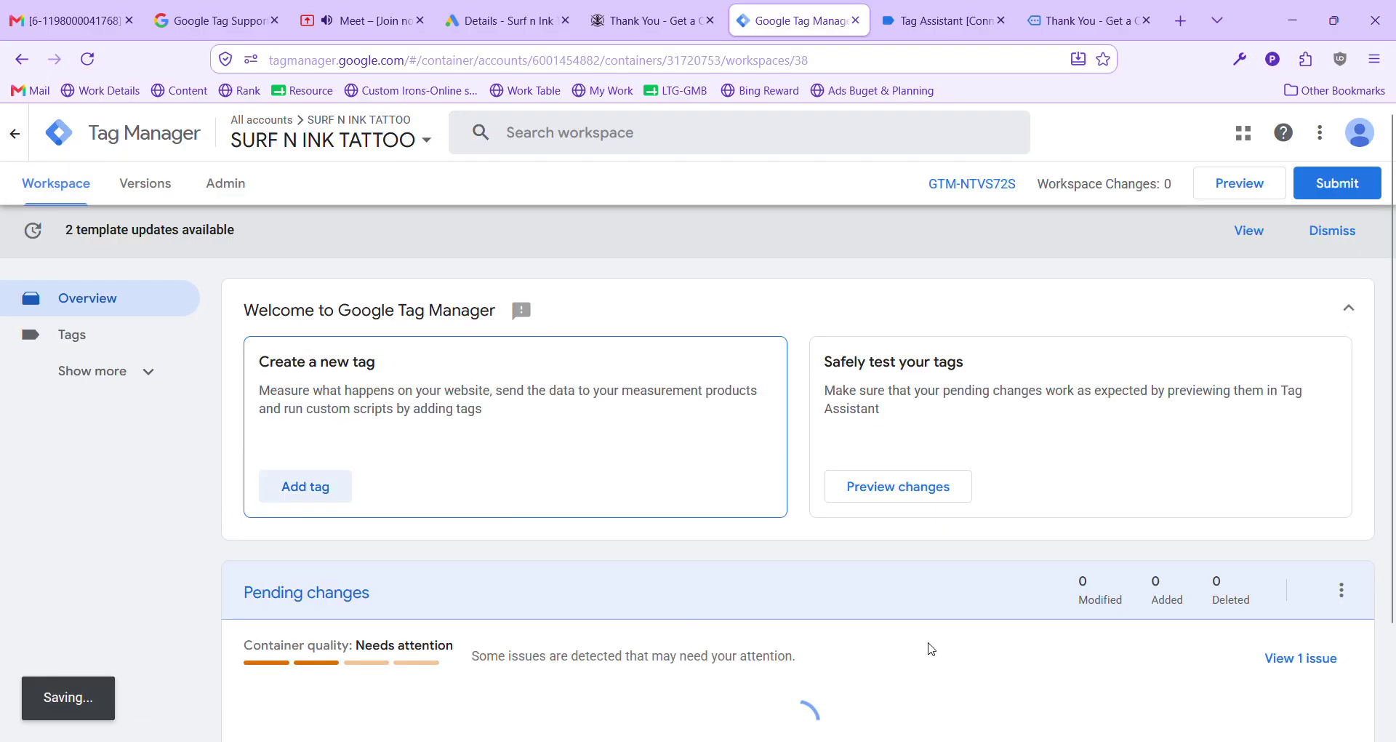
pyautogui.scroll(-4, 928, 648)
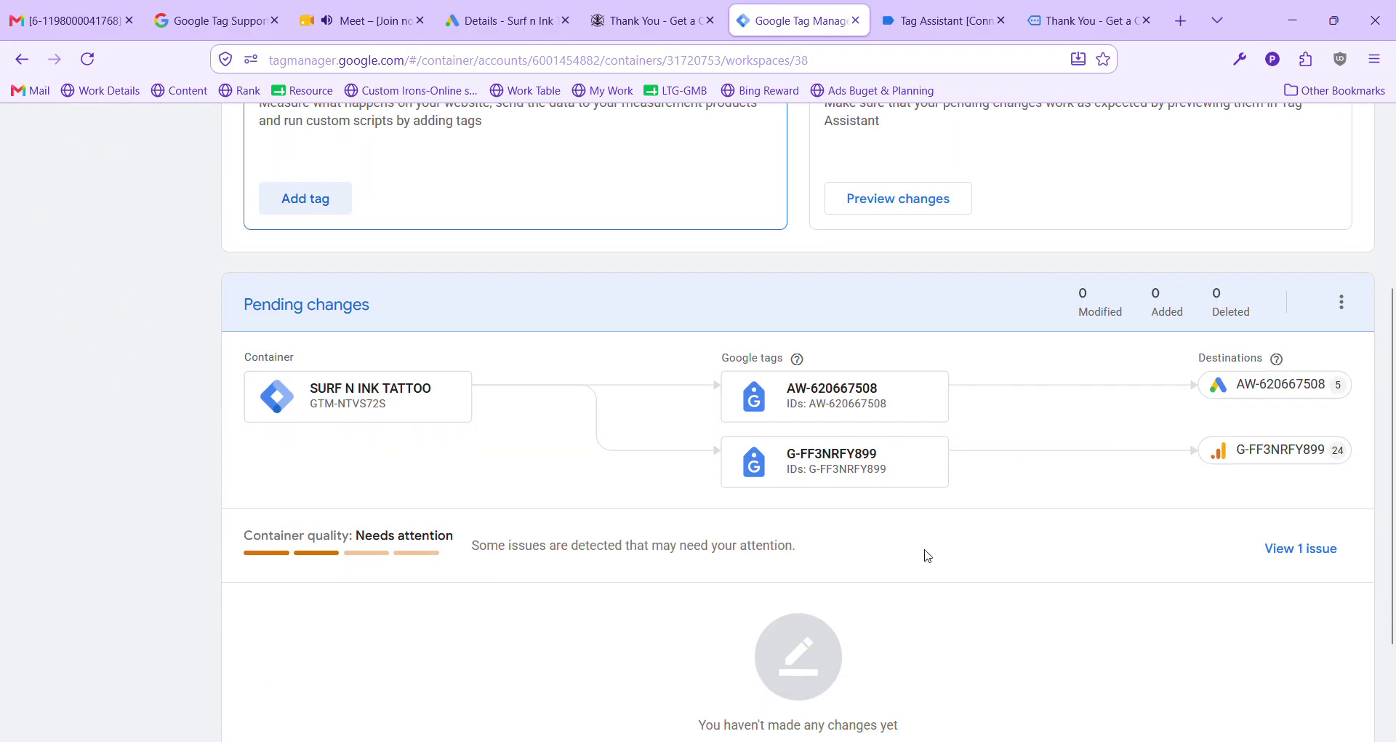
# Close the old Tag Assistant session and the connected website page, returning to the Tag Manager workspace.
pyautogui.click(938, 20)
pyautogui.click(1001, 20)
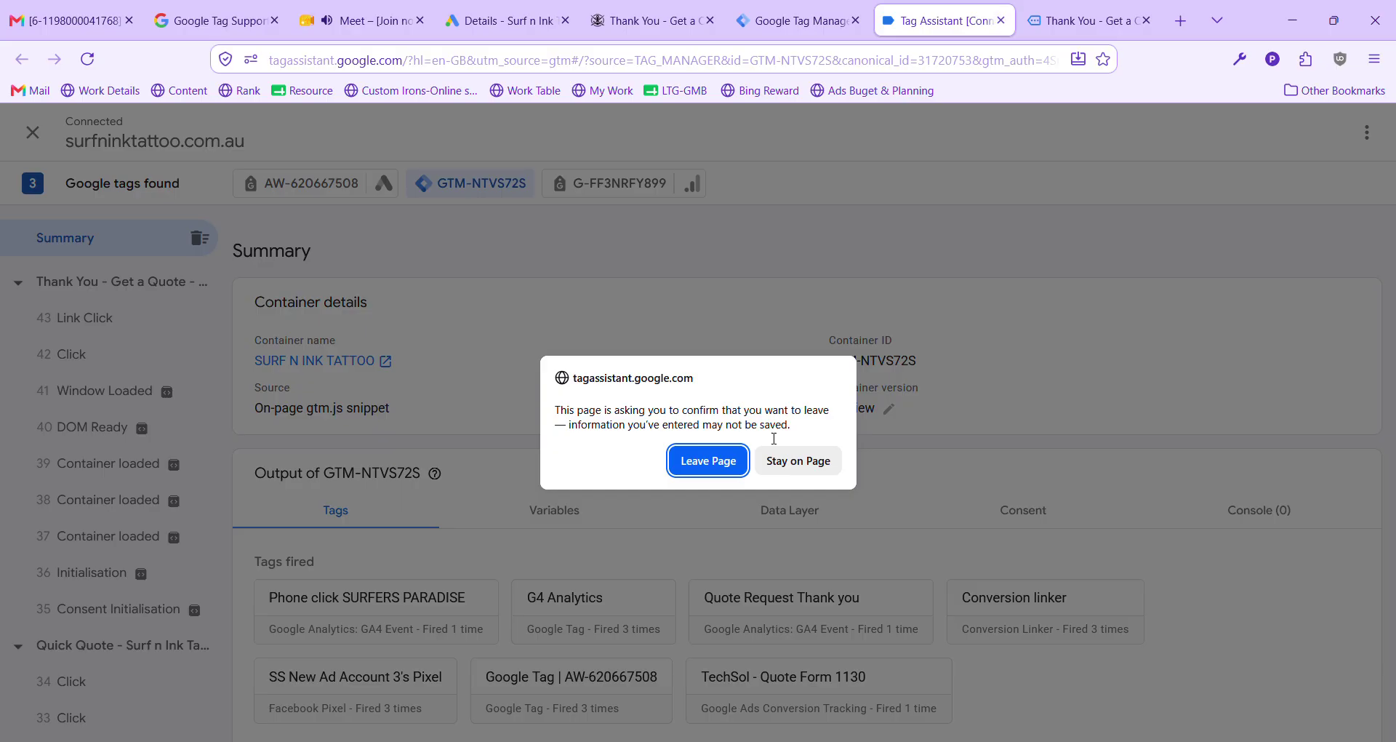
pyautogui.click(694, 468)
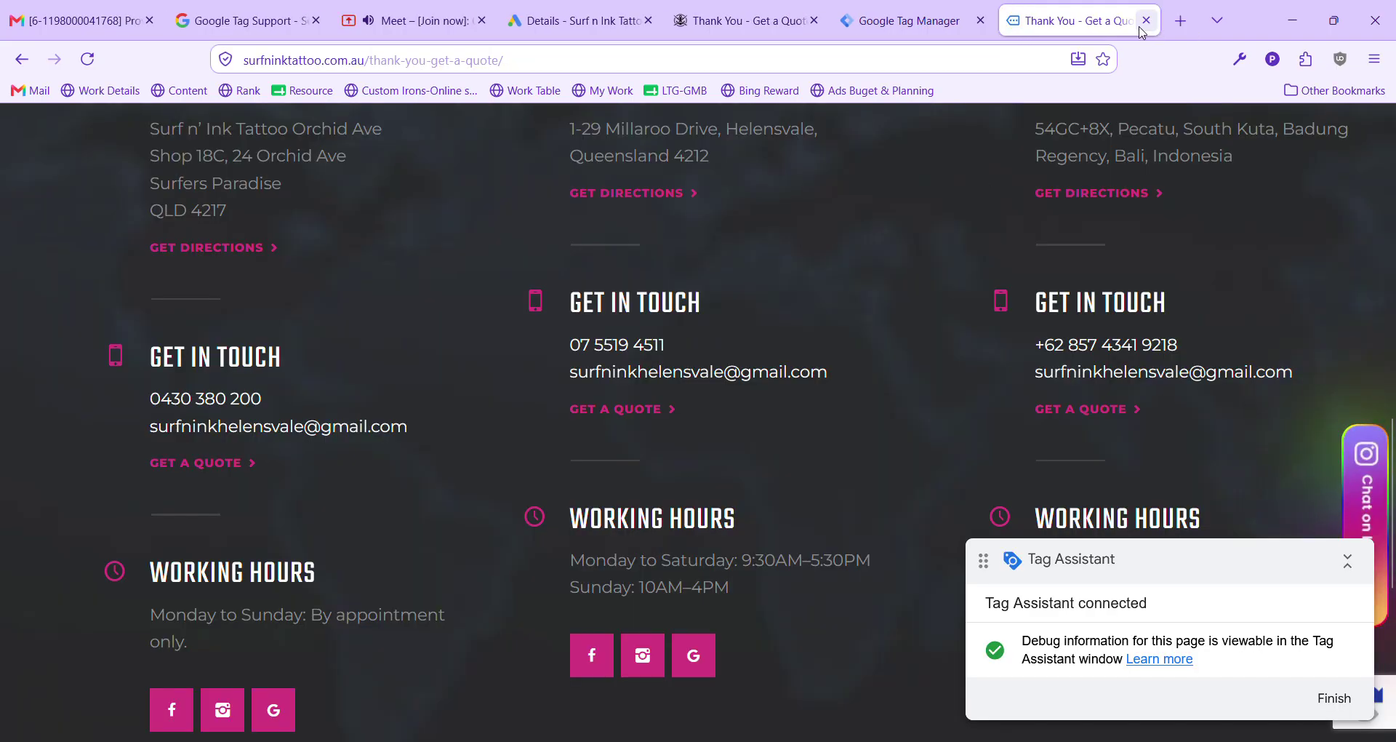
pyautogui.click(1146, 20)
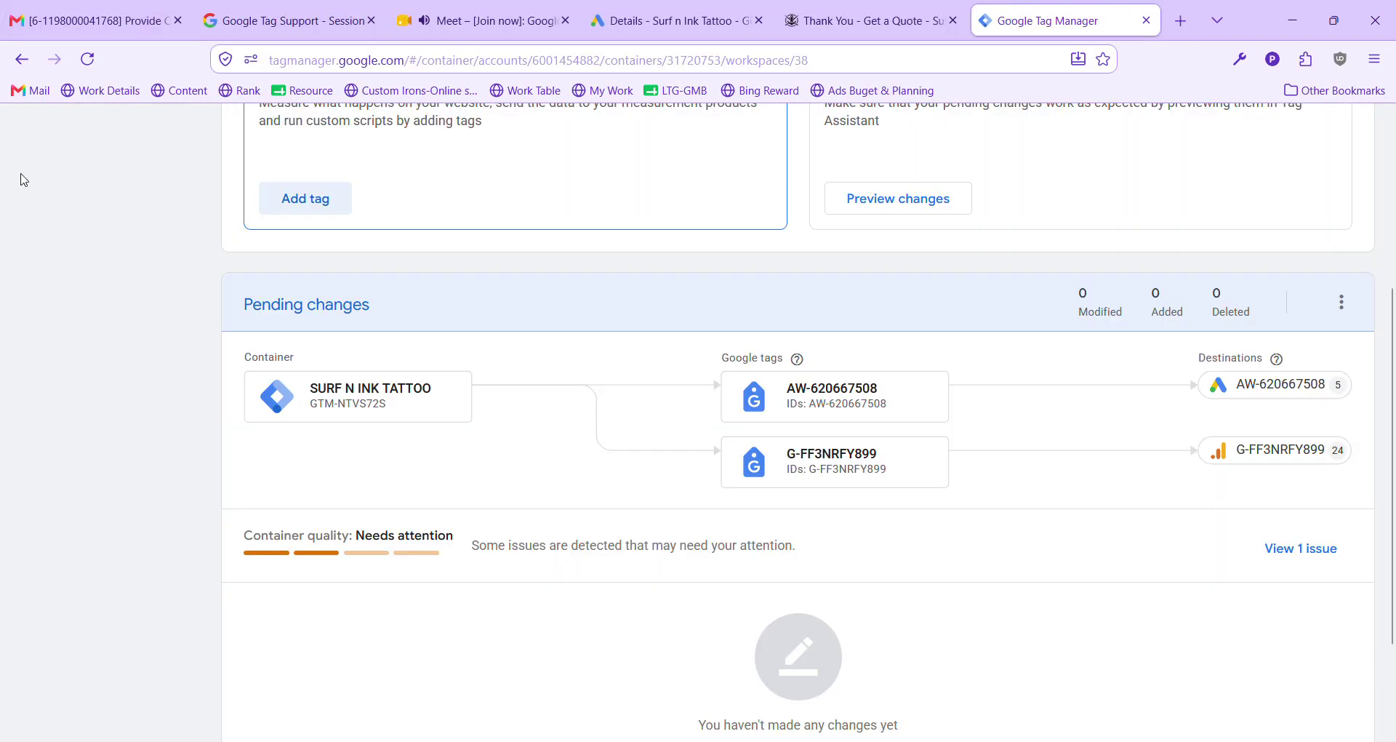
pyautogui.scroll(4, 613, 366)
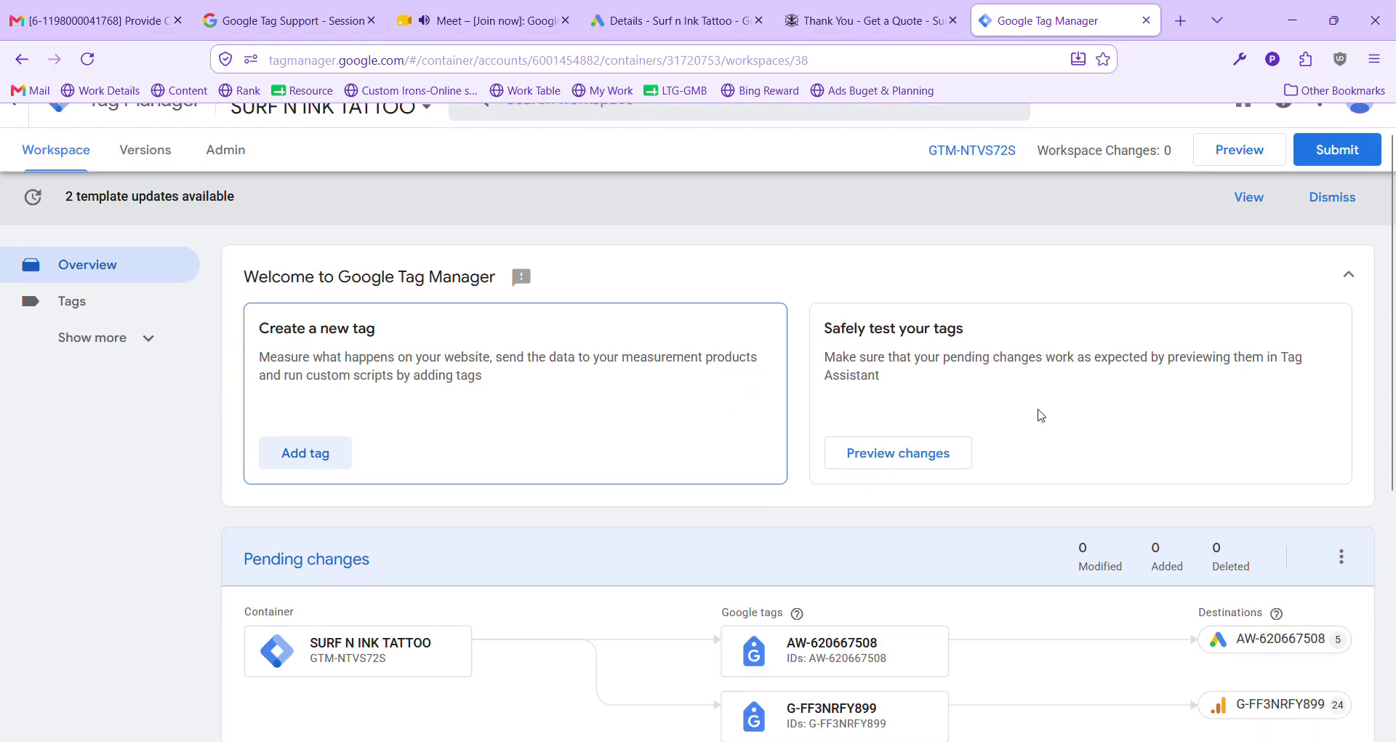
pyautogui.click(1239, 191)
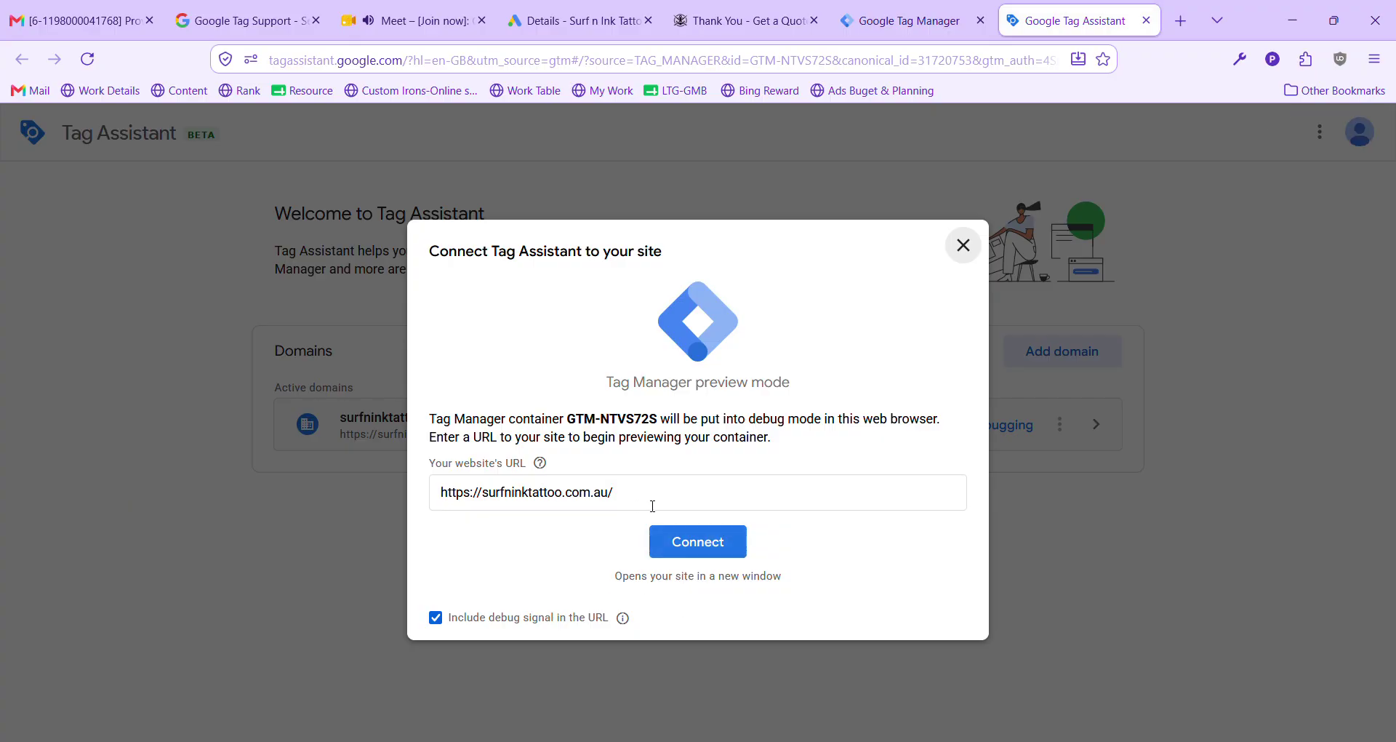
pyautogui.click(710, 551)
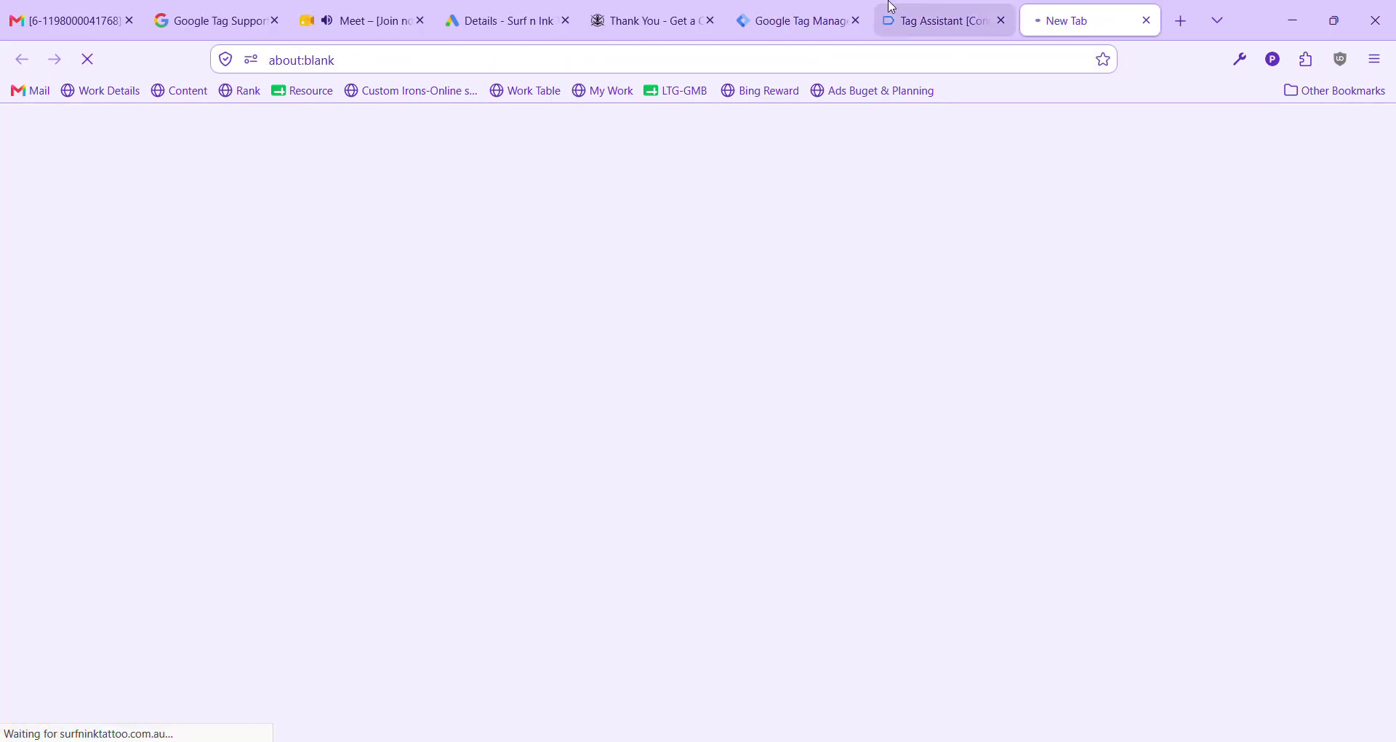
pyautogui.click(928, 10)
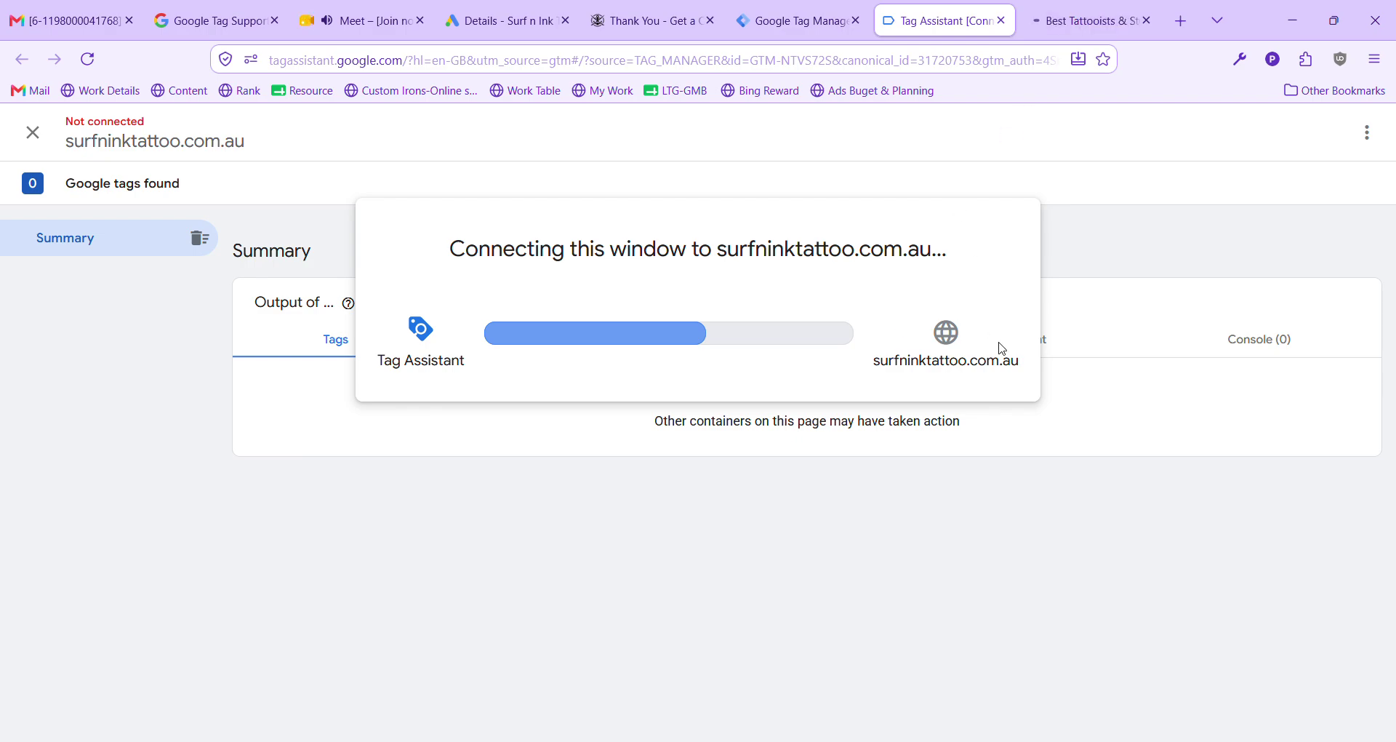
pyautogui.click(1087, 16)
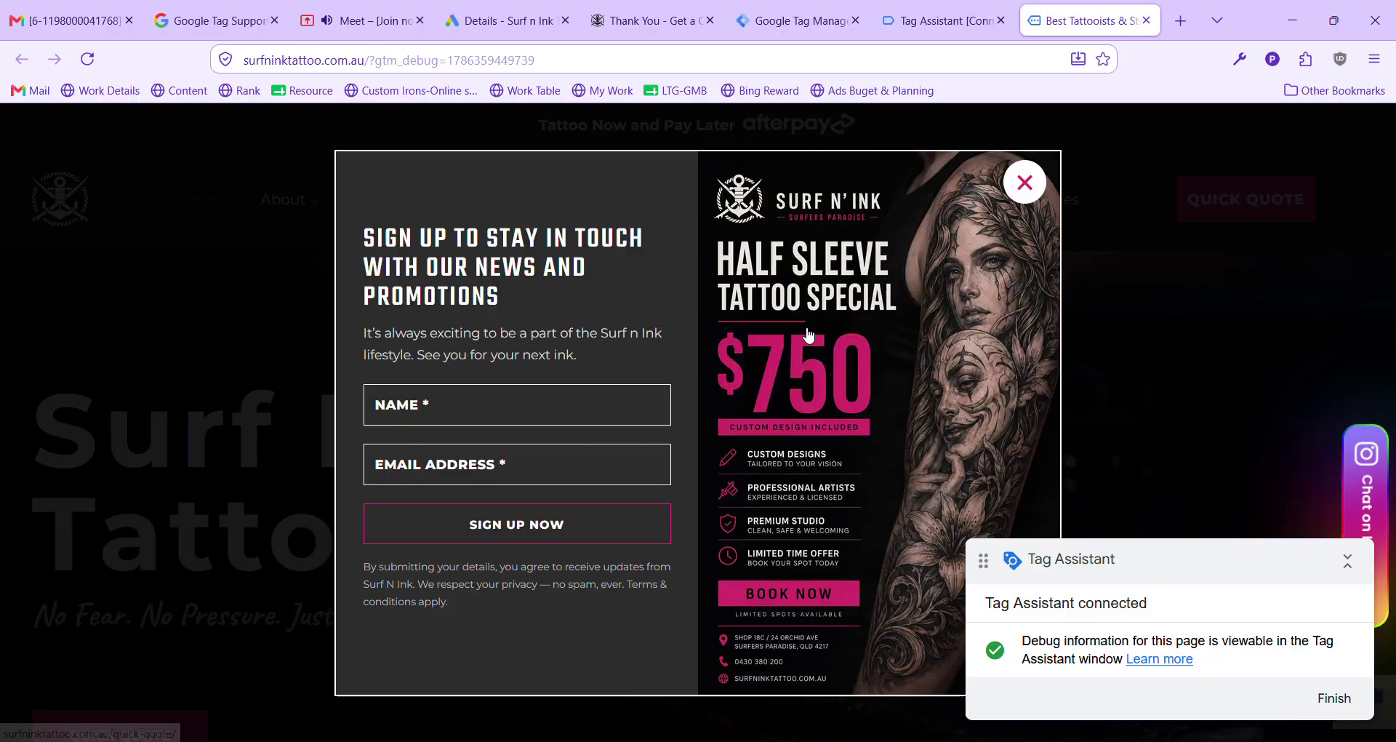
# Switch to the Google Meet support call and unmute the microphone.
pyautogui.click(506, 6)
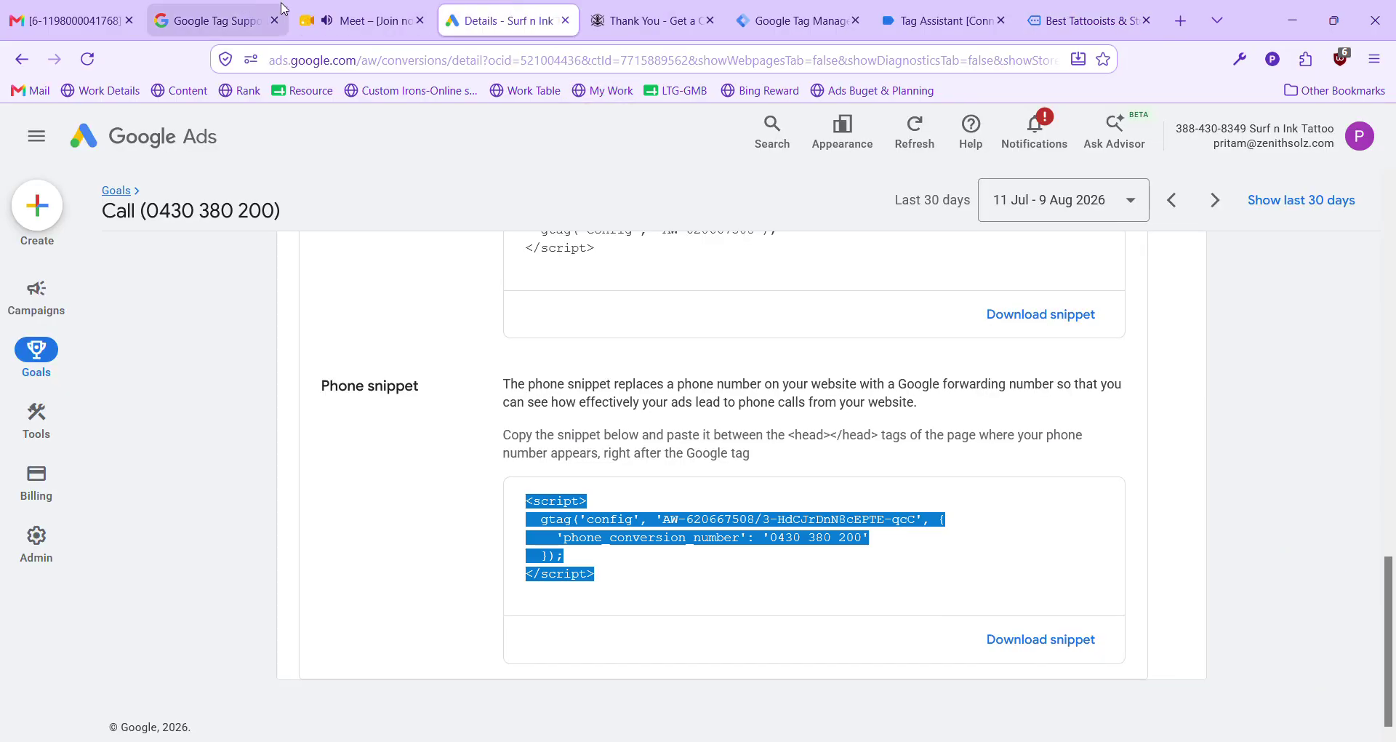
pyautogui.click(360, 20)
pyautogui.click(504, 708)
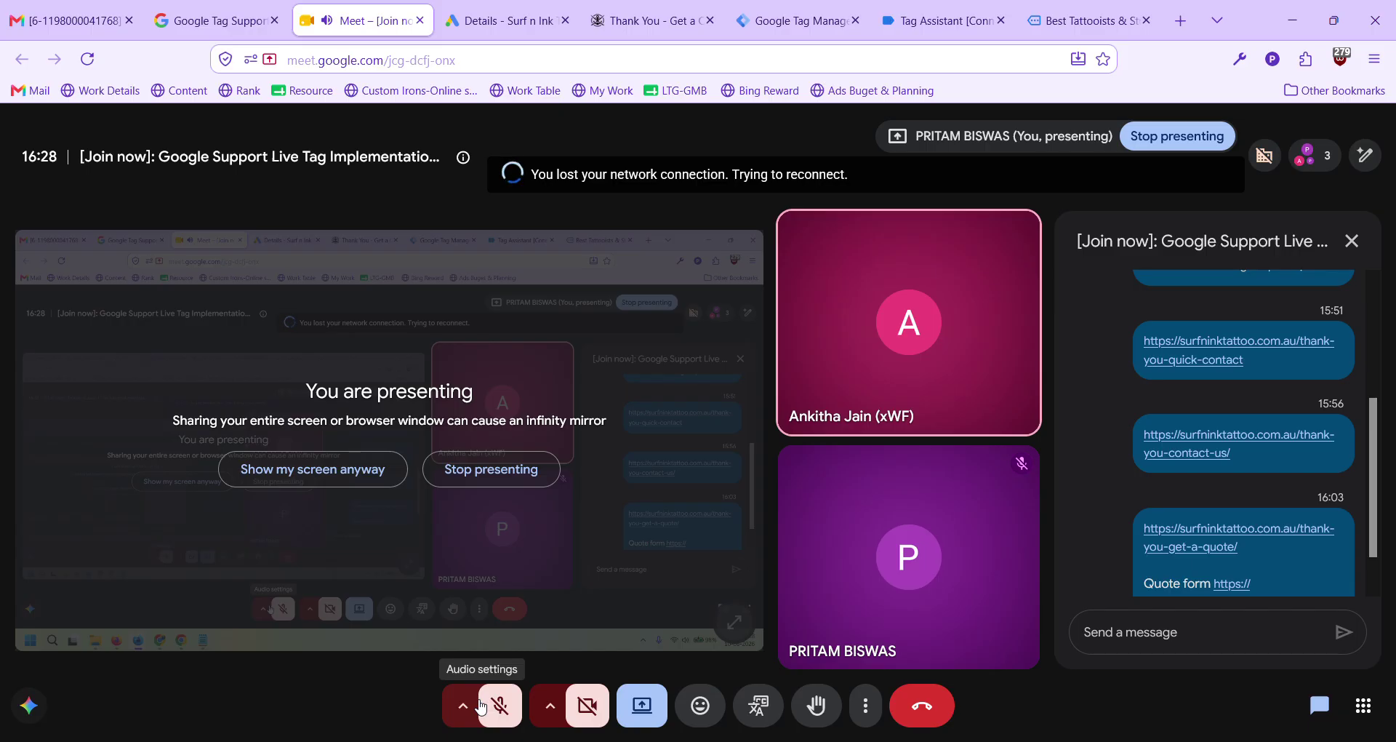
pyautogui.click(500, 706)
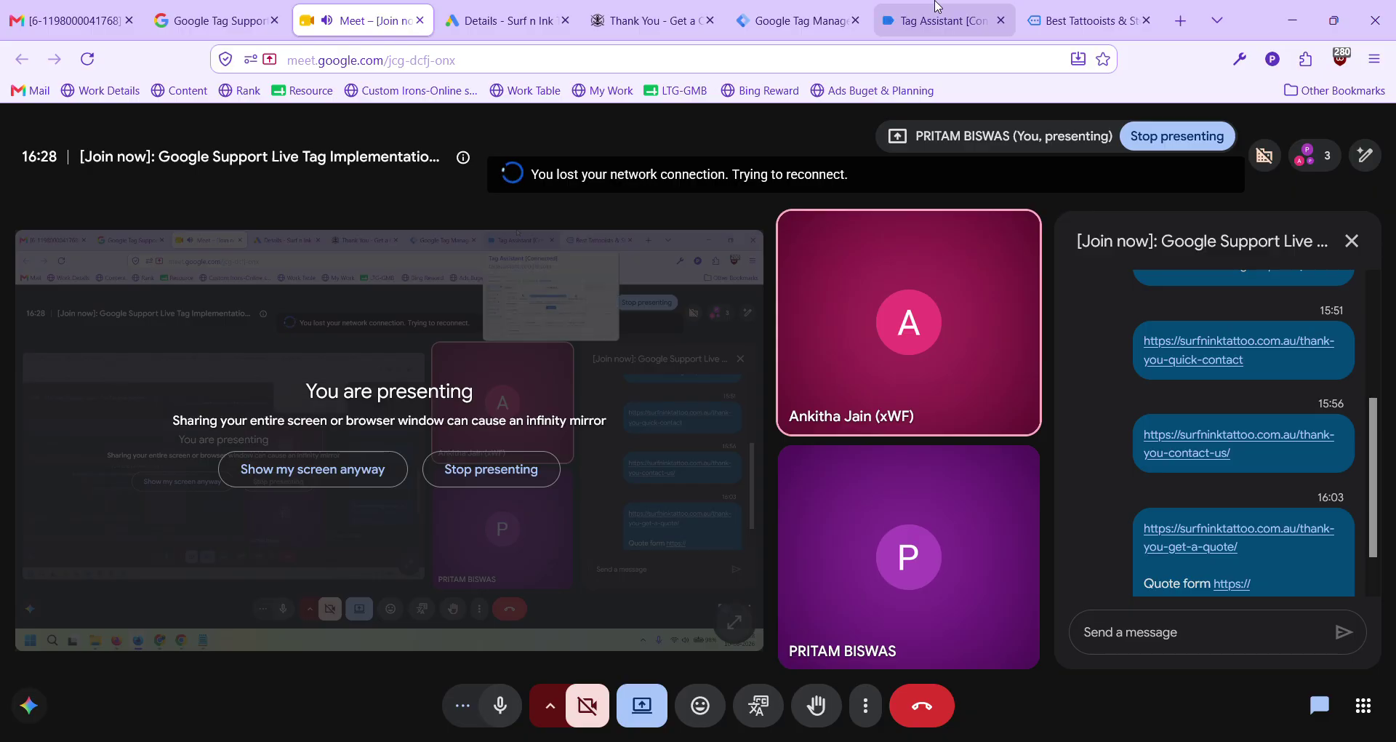
# Return to the Tag Assistant session and dismiss the connection dialog to check which tags fired on the website.
pyautogui.click(1091, 5)
pyautogui.click(965, 10)
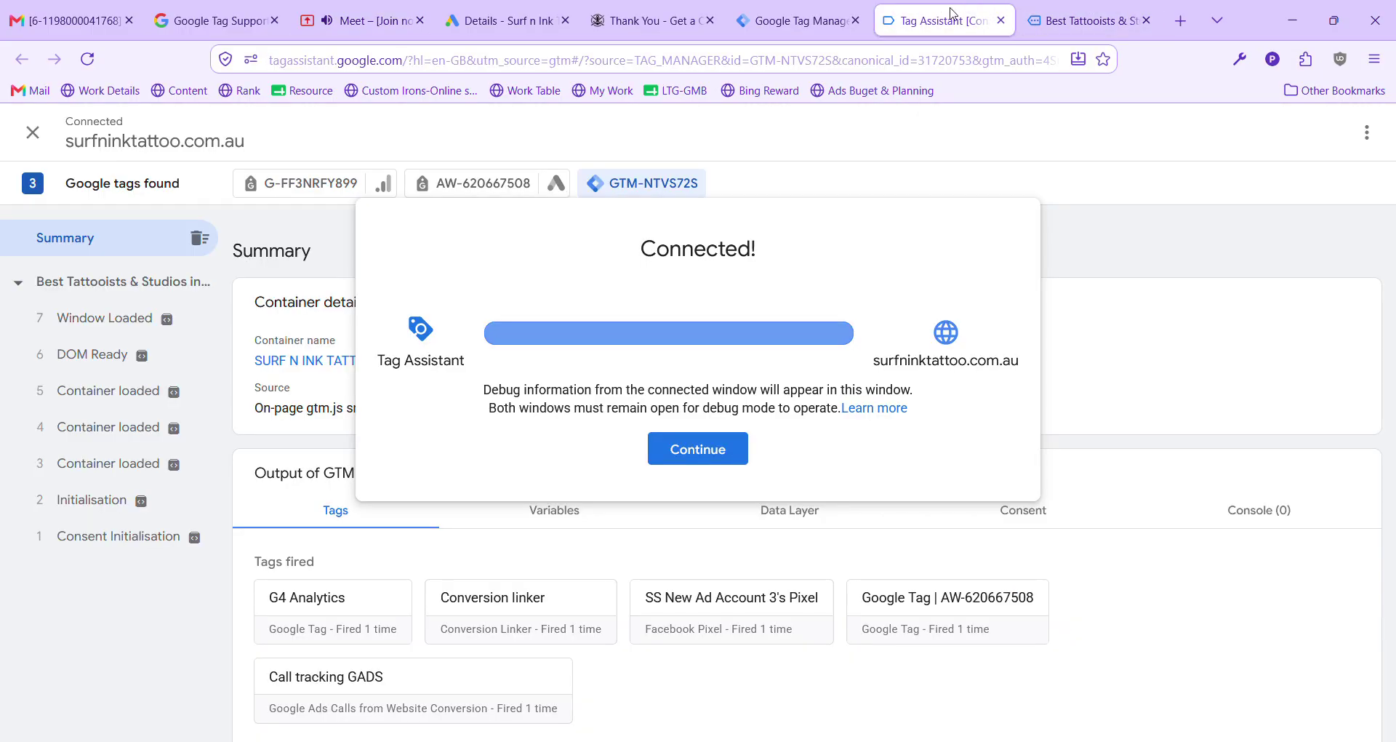
pyautogui.click(712, 465)
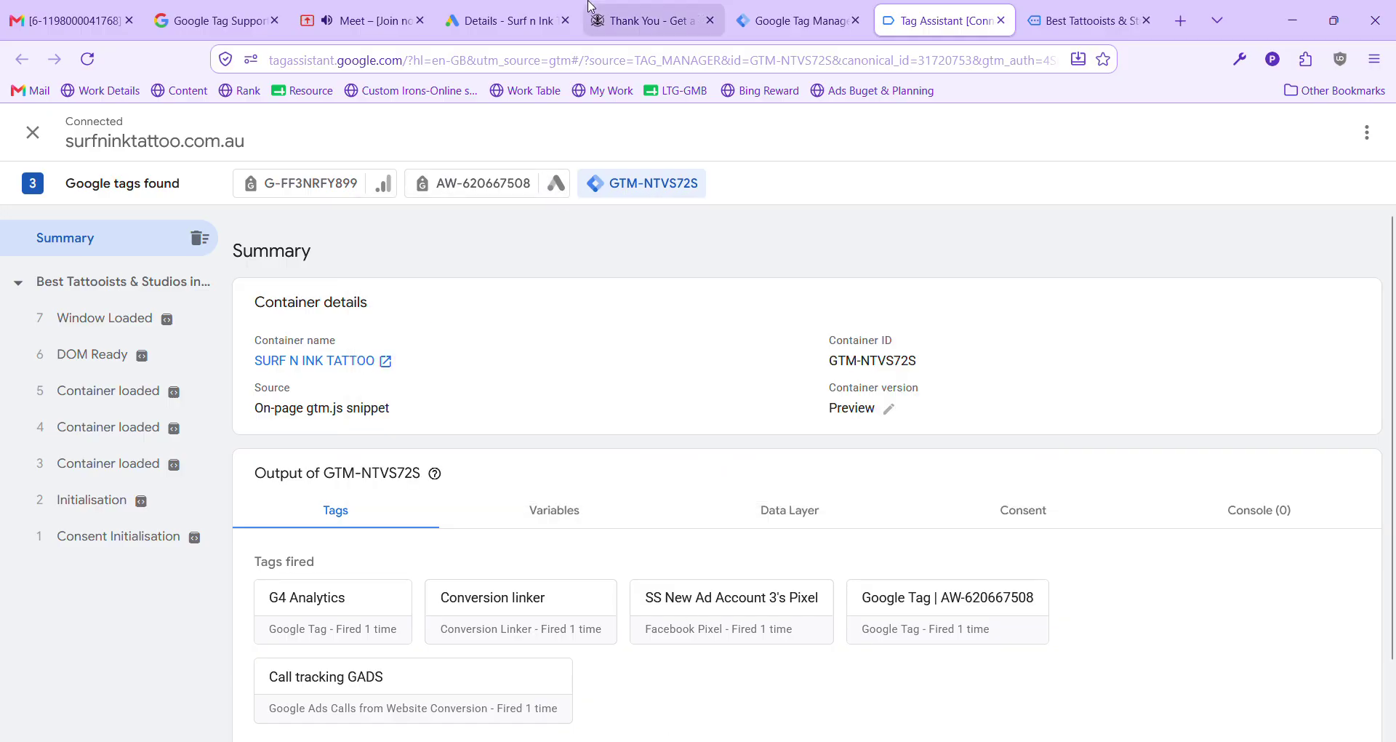
# Go back to the Google Meet call and turn the microphone on again.
pyautogui.click(501, 21)
pyautogui.click(749, 9)
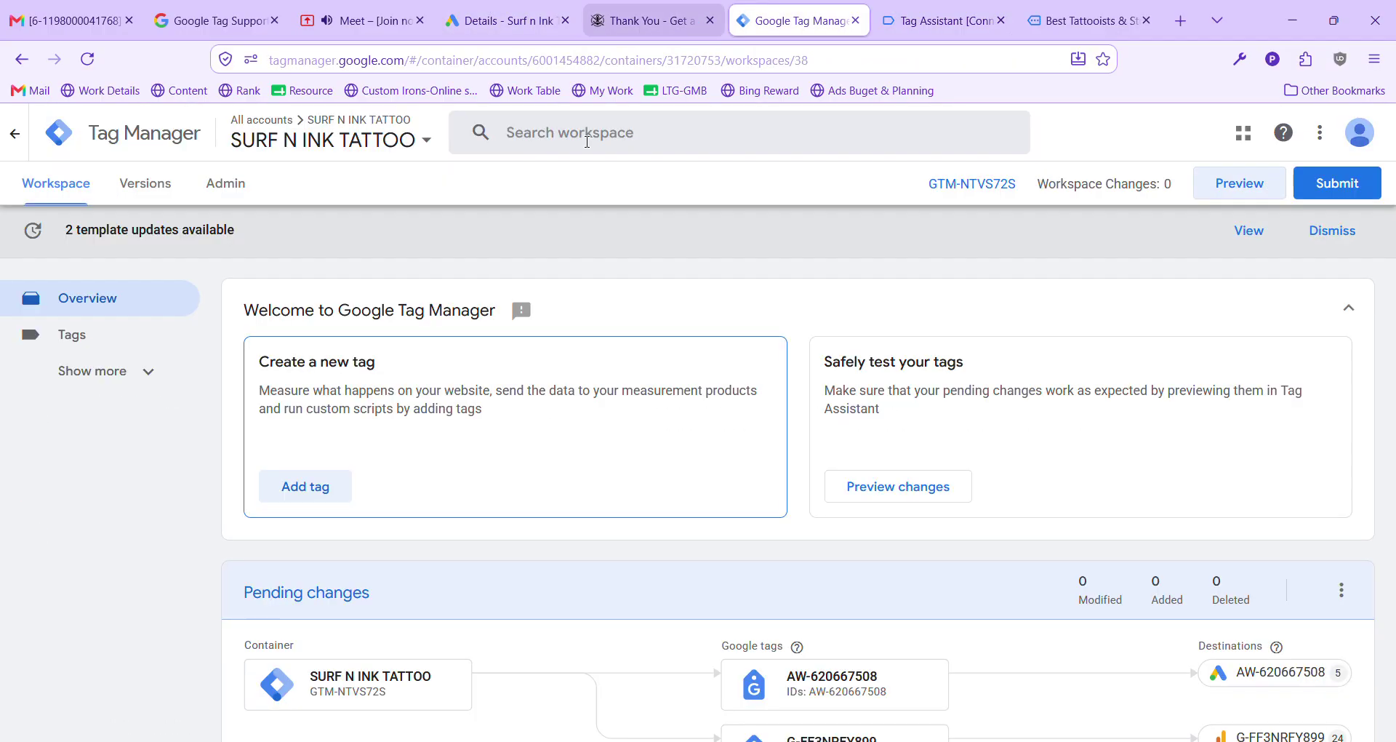
pyautogui.hotkey('ctrl', 'Tab')
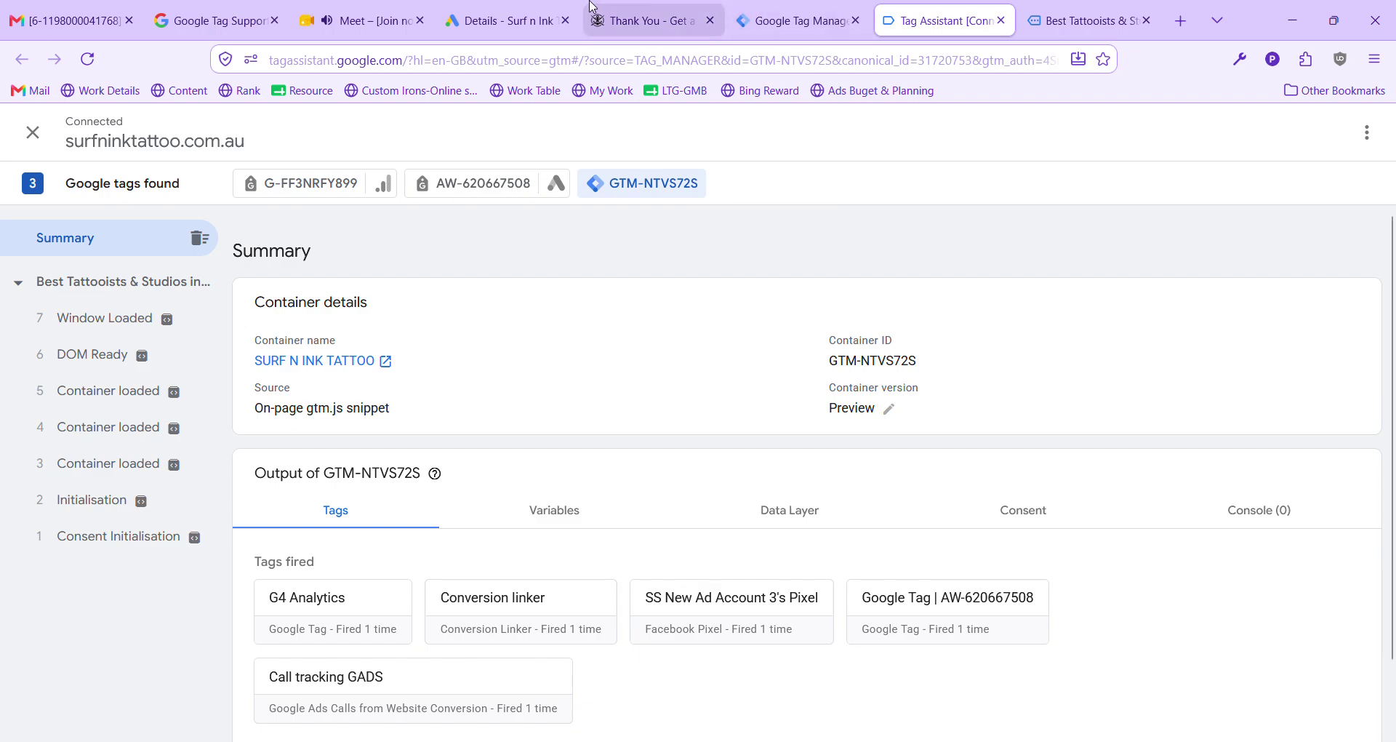
pyautogui.click(647, 10)
pyautogui.click(502, 11)
pyautogui.click(350, 9)
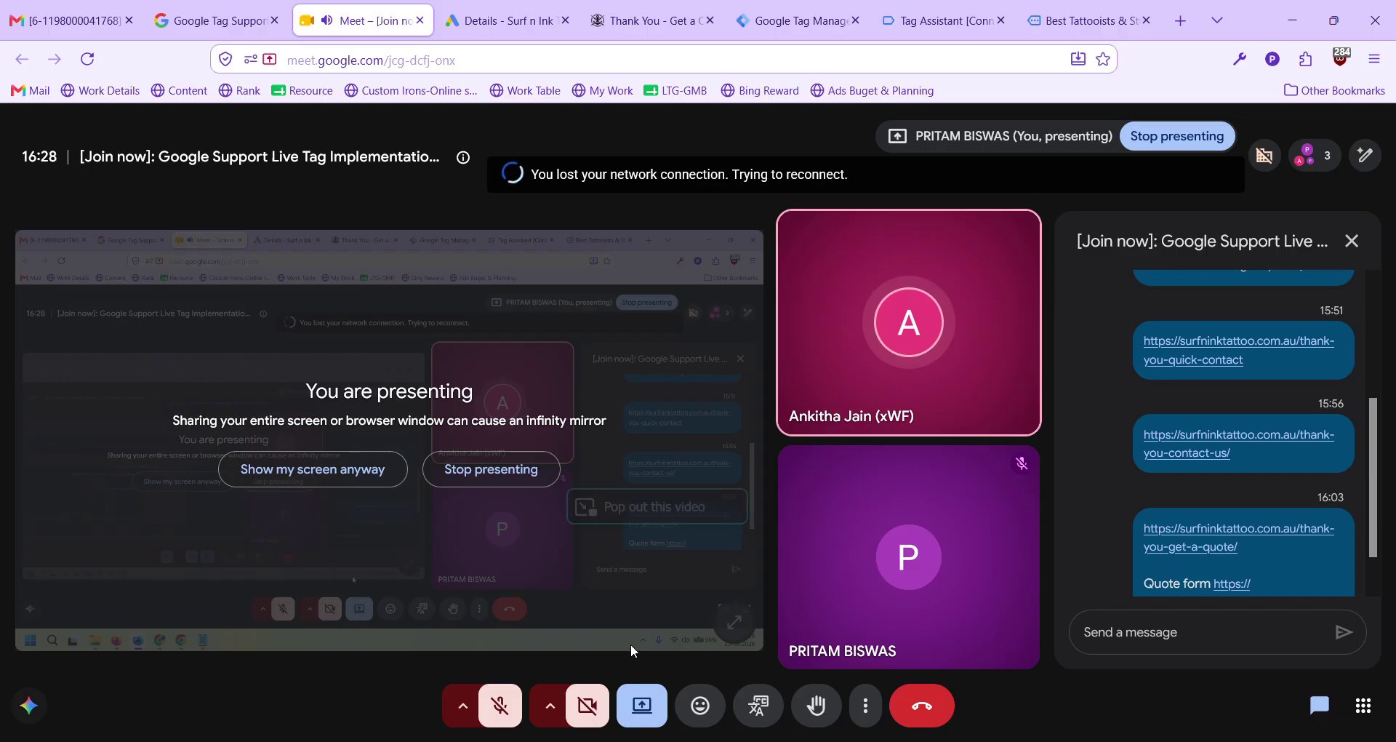
pyautogui.click(502, 707)
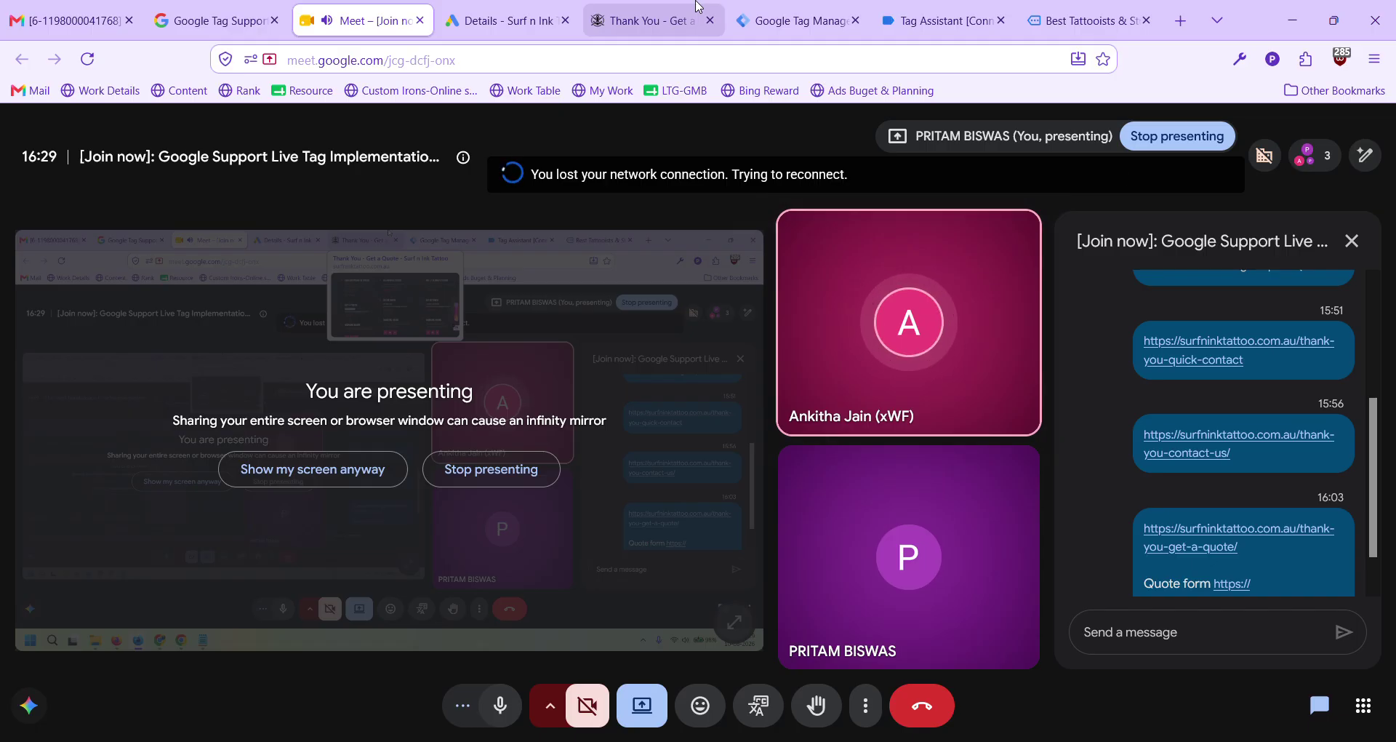
# Review the call conversion action's tag setup, phone snippet and settings in Google Ads.
pyautogui.click(533, 7)
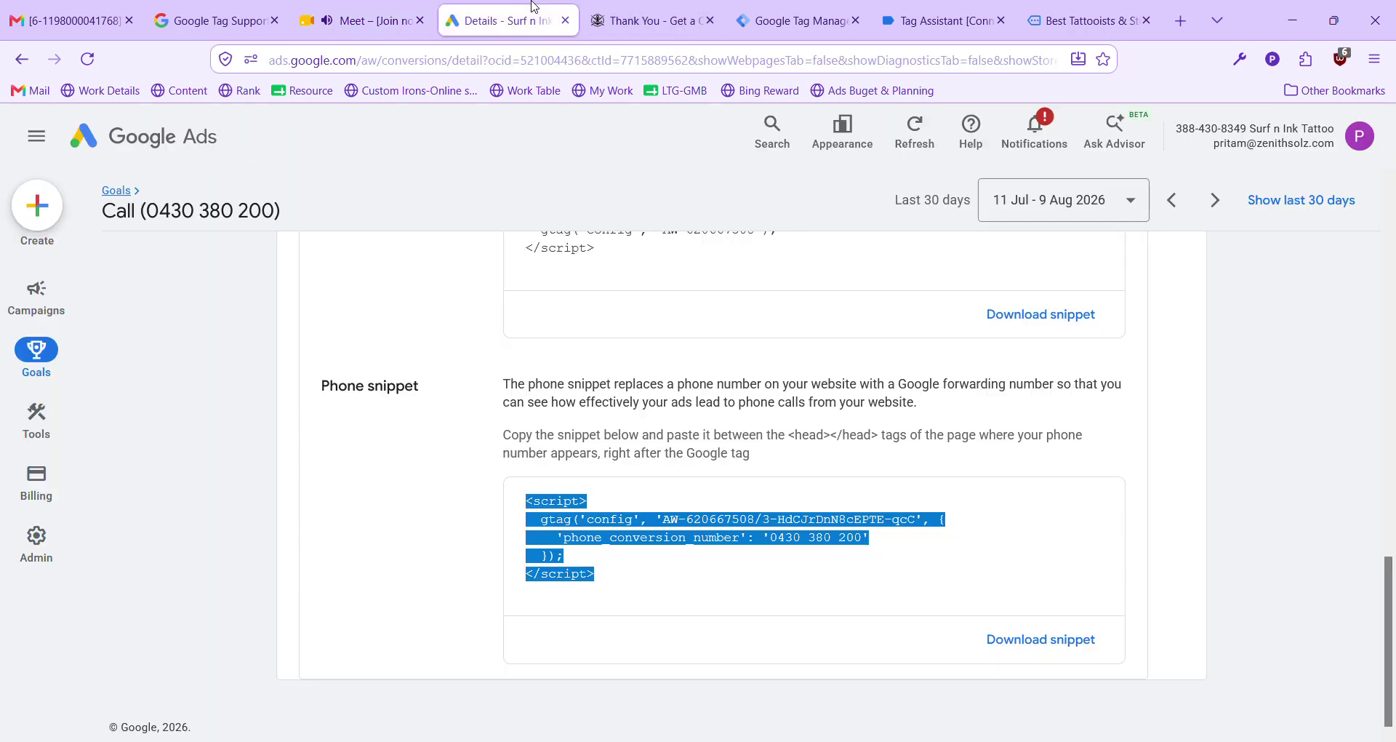
pyautogui.click(776, 8)
pyautogui.click(933, 7)
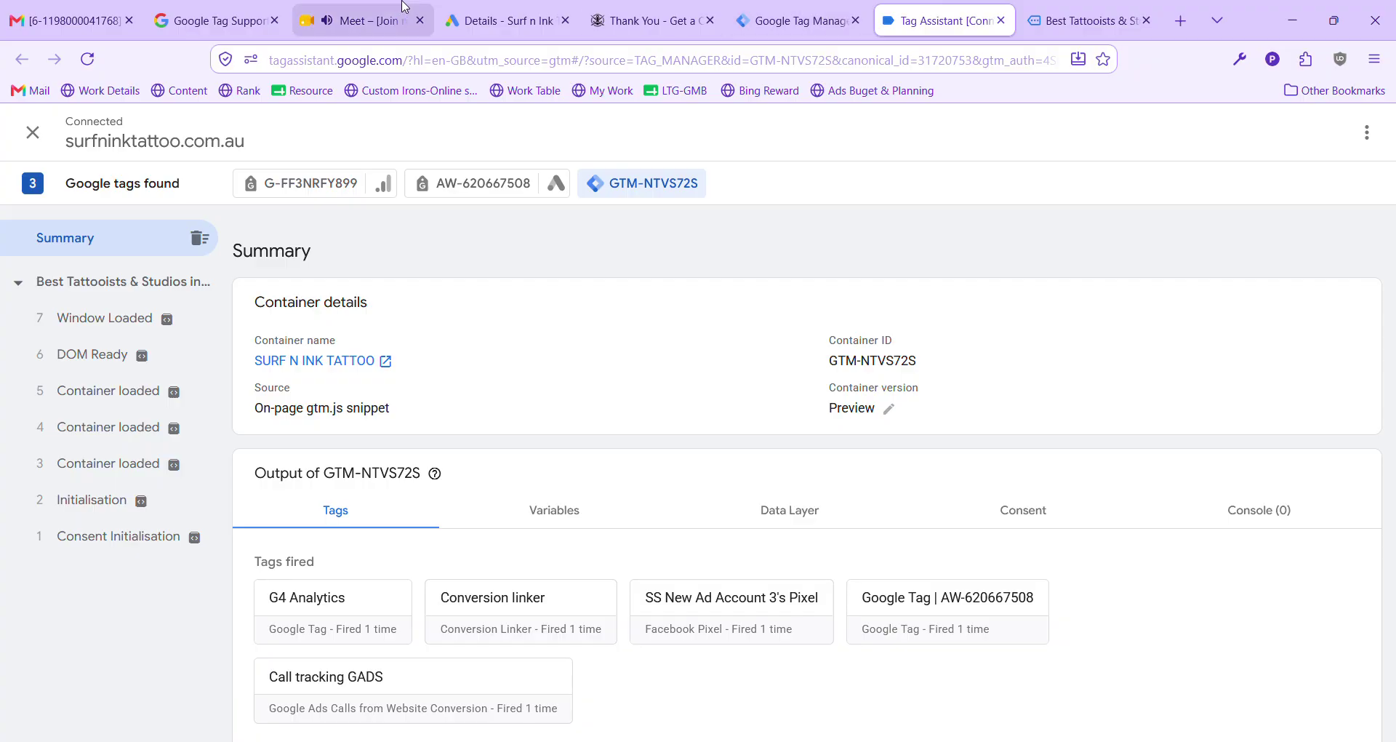
pyautogui.click(493, 6)
pyautogui.scroll(10, 1188, 546)
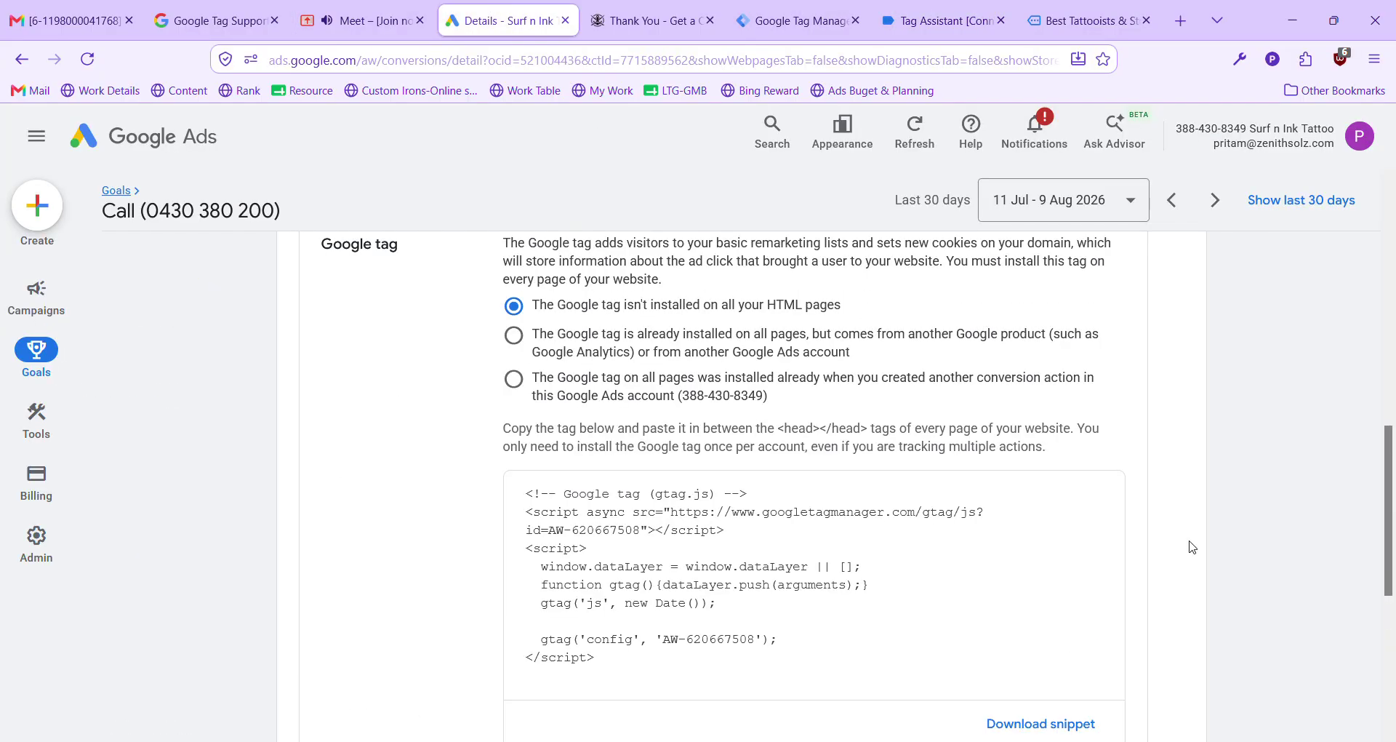
pyautogui.scroll(-10, 1193, 547)
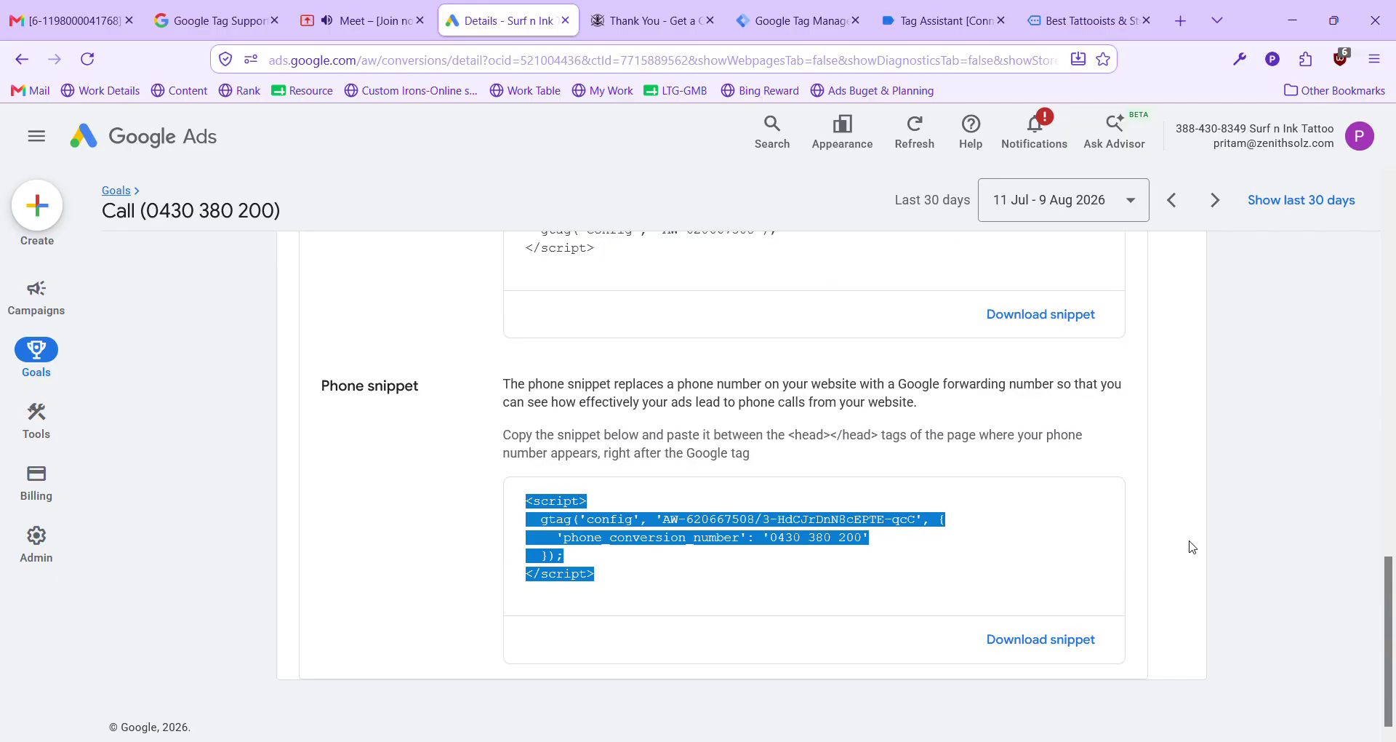
pyautogui.scroll(10, 814, 539)
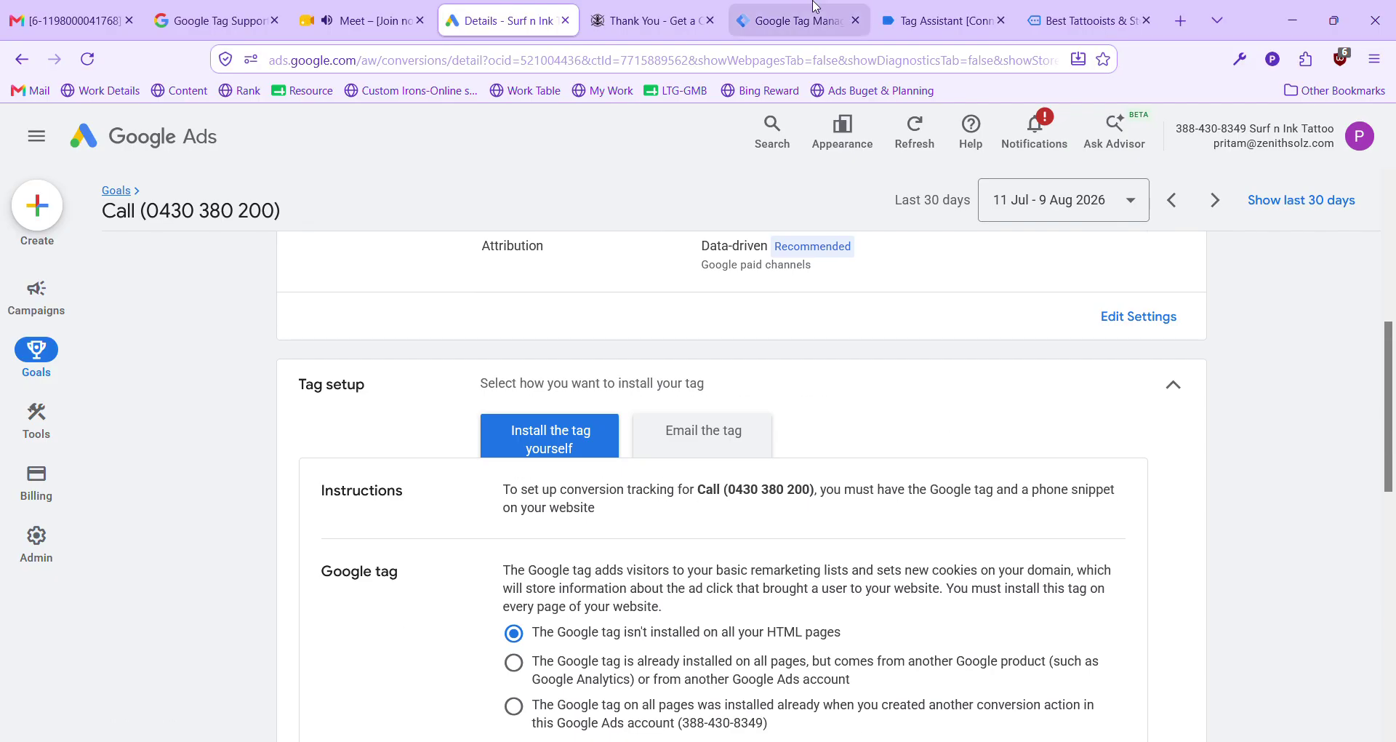
pyautogui.scroll(5, 774, 511)
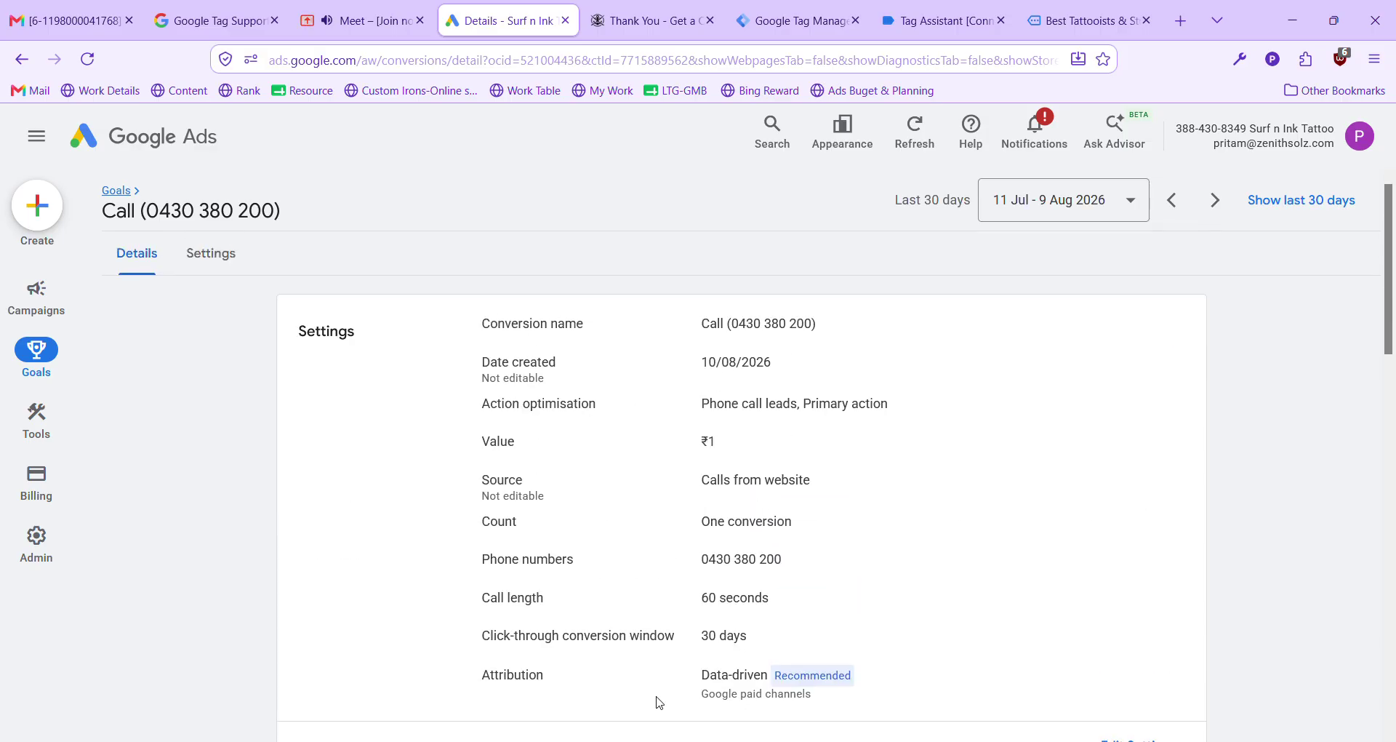
pyautogui.scroll(-2, 778, 615)
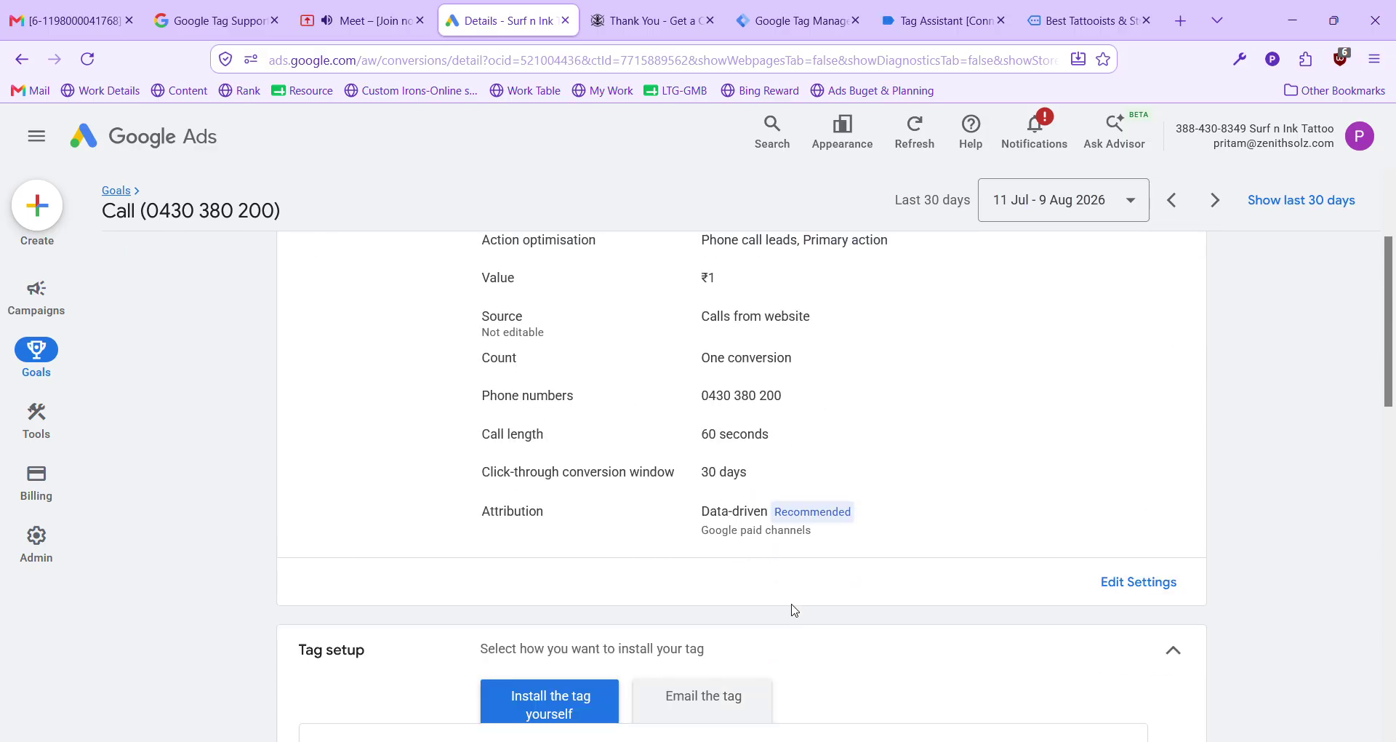
# Edit the call conversion action's settings, set the minimum call length to 10 seconds and save.
pyautogui.click(1112, 580)
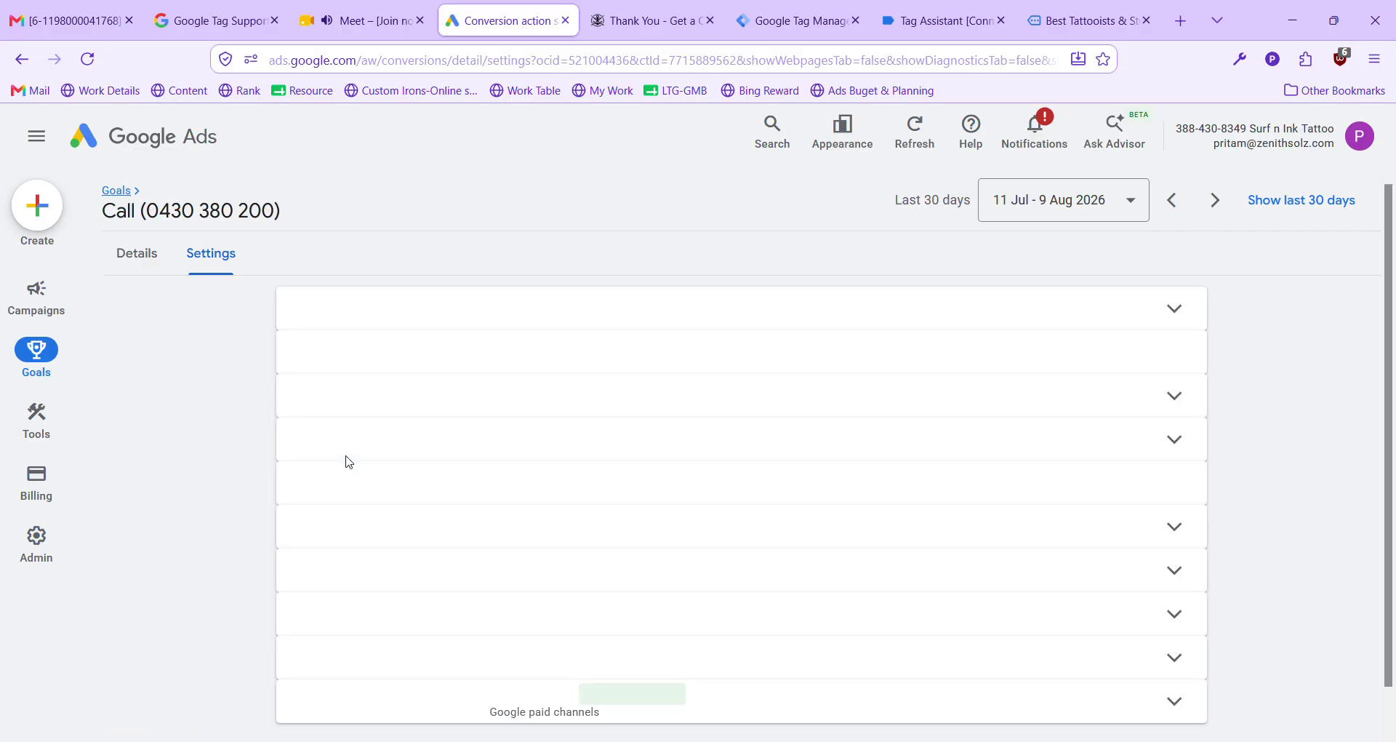
pyautogui.click(618, 573)
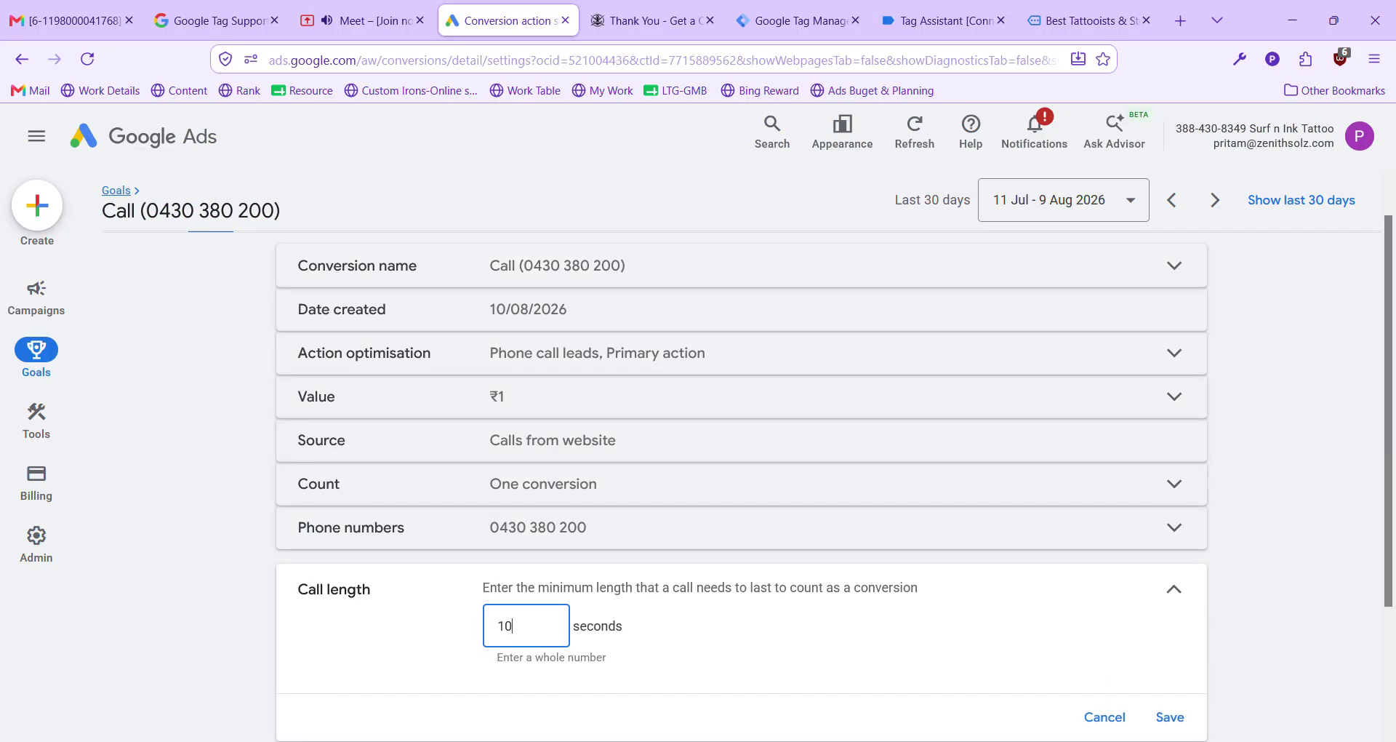
pyautogui.scroll(-1, 1146, 722)
pyautogui.click(1172, 638)
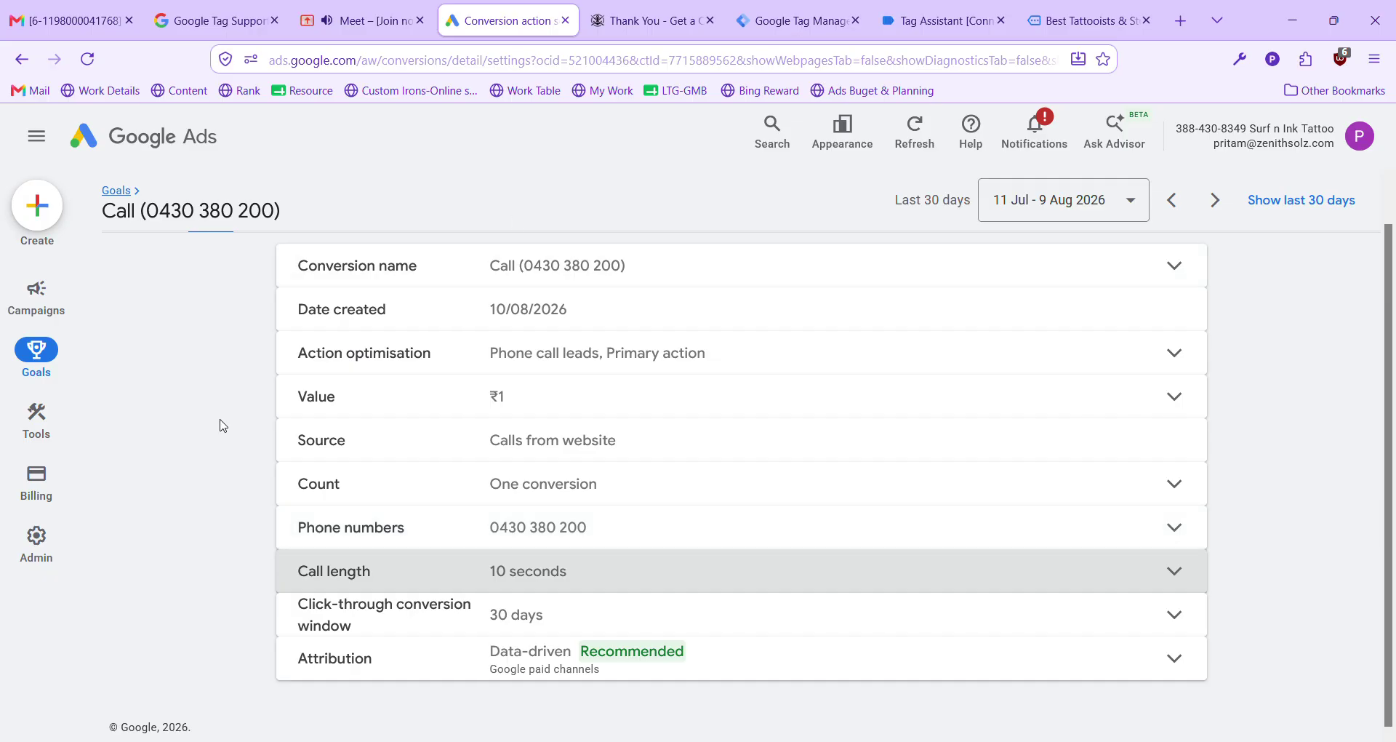
pyautogui.click(360, 20)
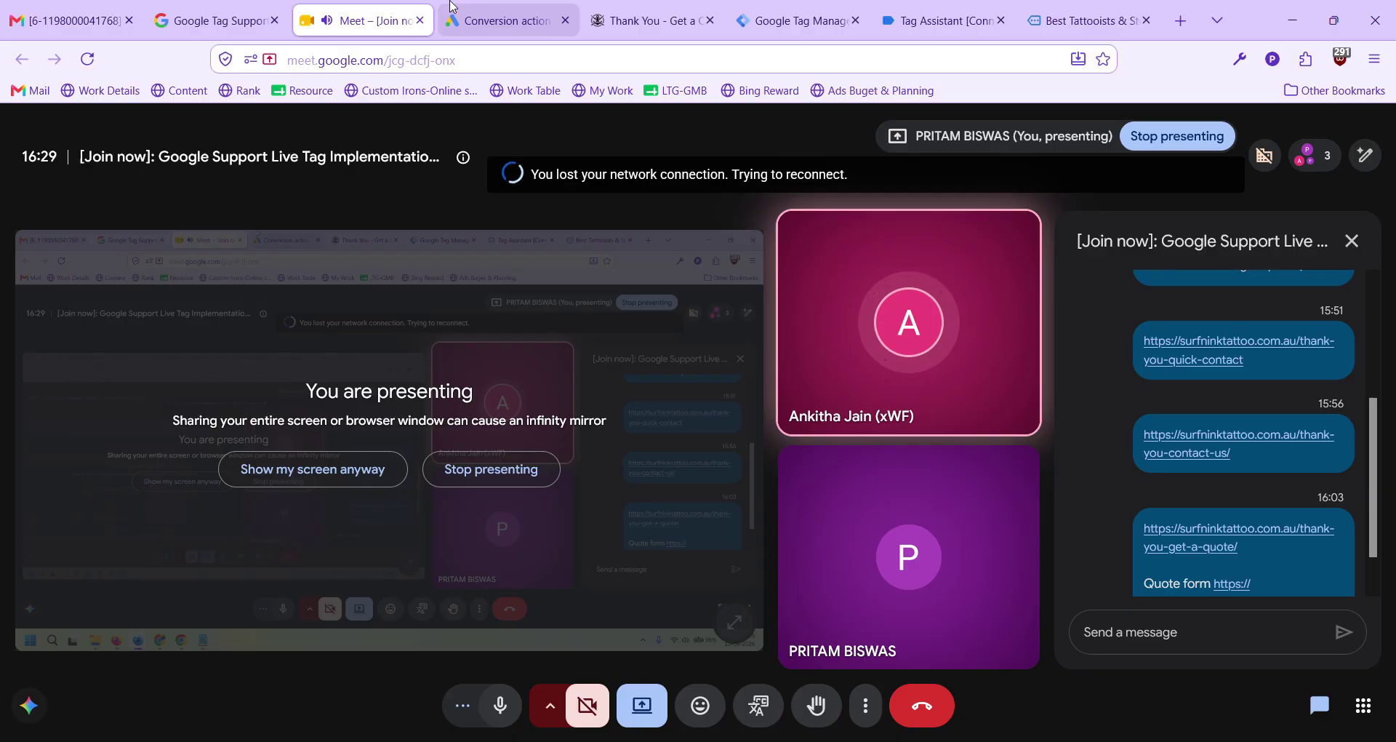
pyautogui.click(500, 10)
pyautogui.click(643, 10)
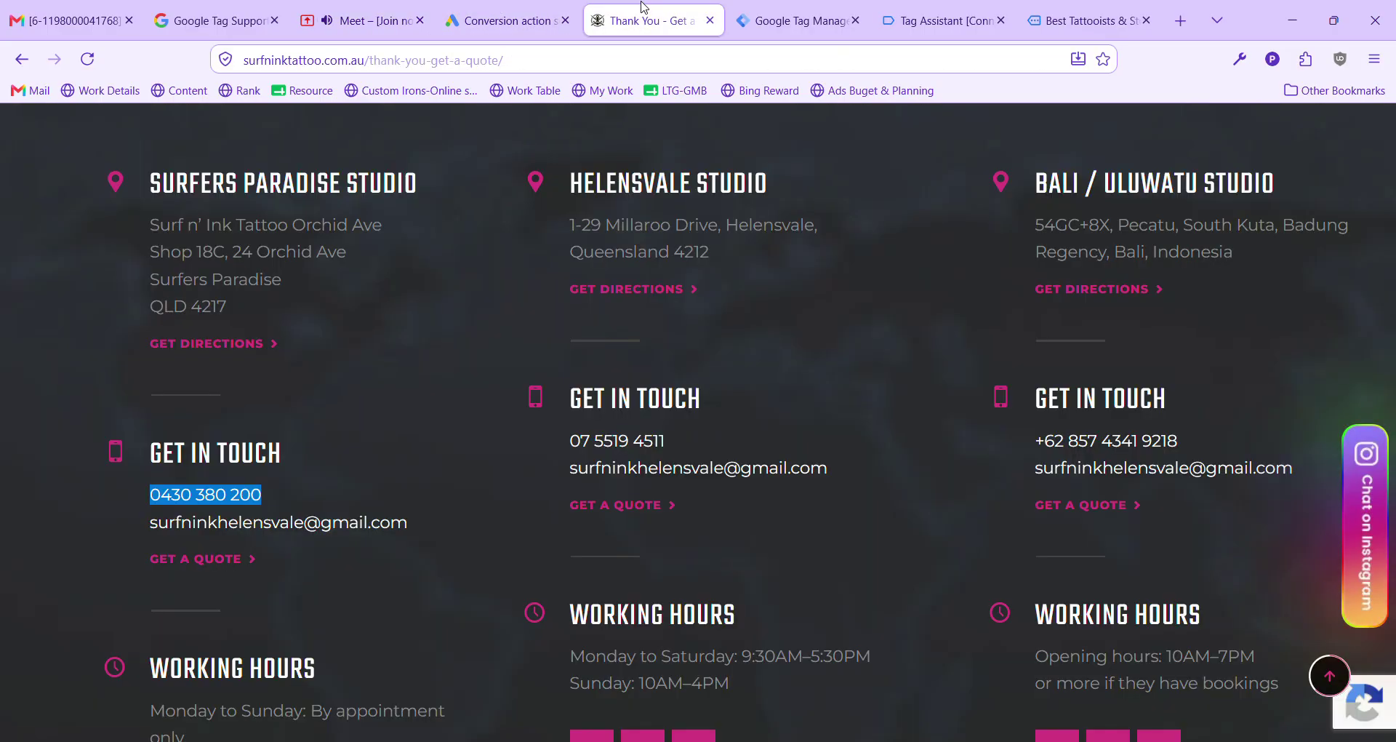
pyautogui.click(550, 10)
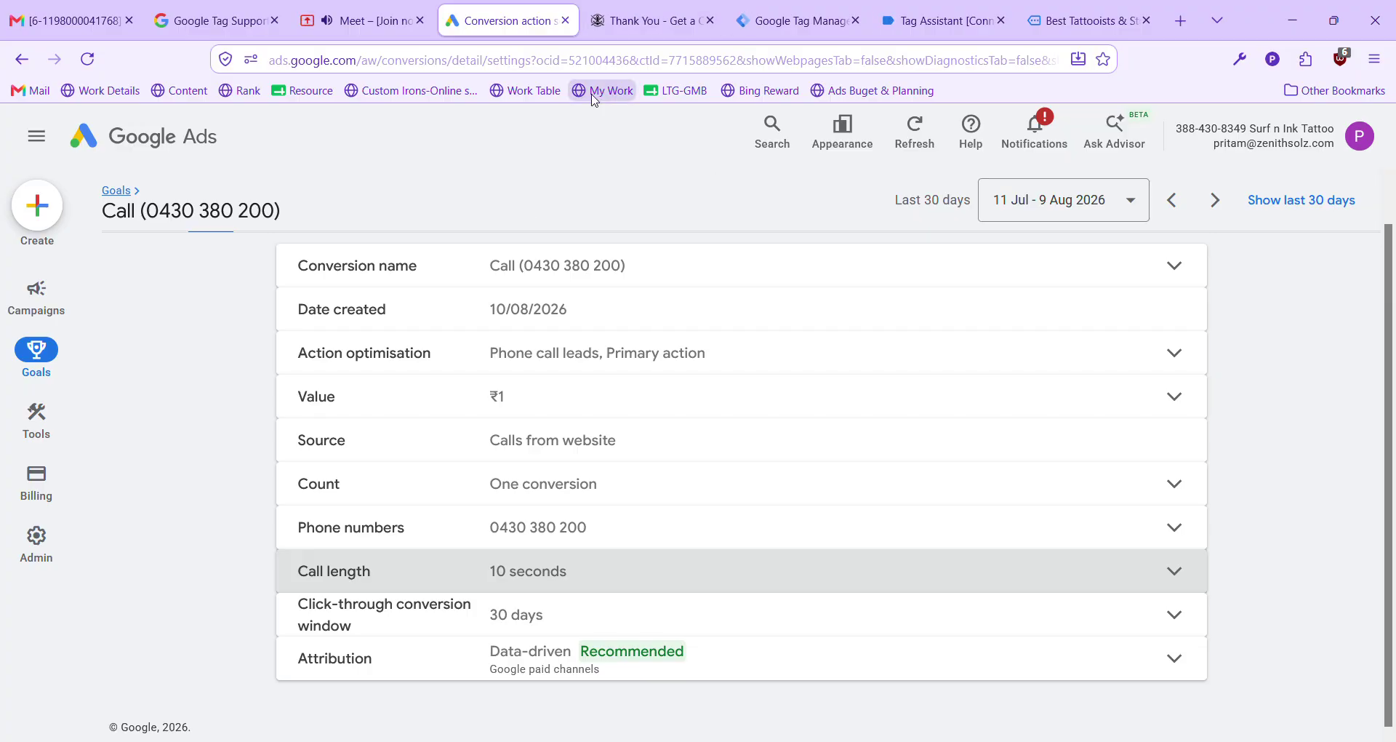
pyautogui.click(793, 20)
pyautogui.click(652, 16)
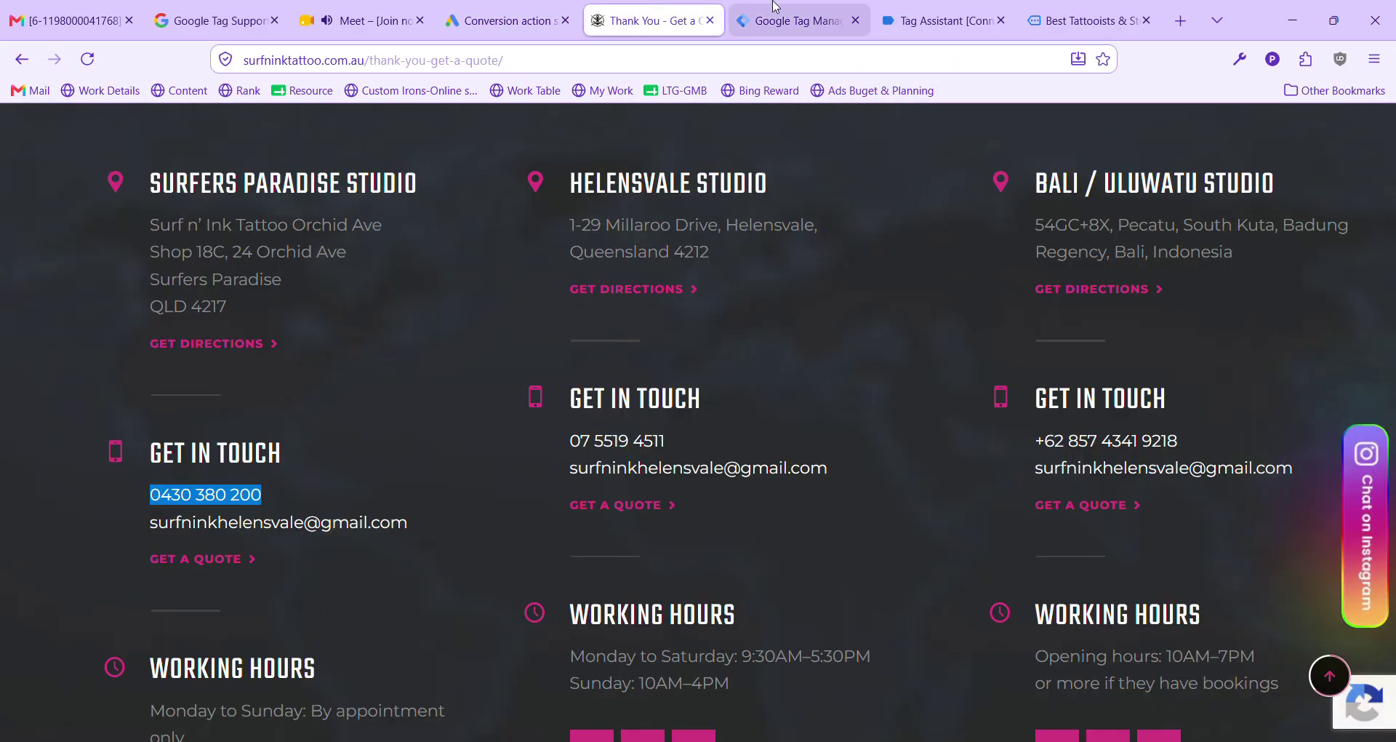